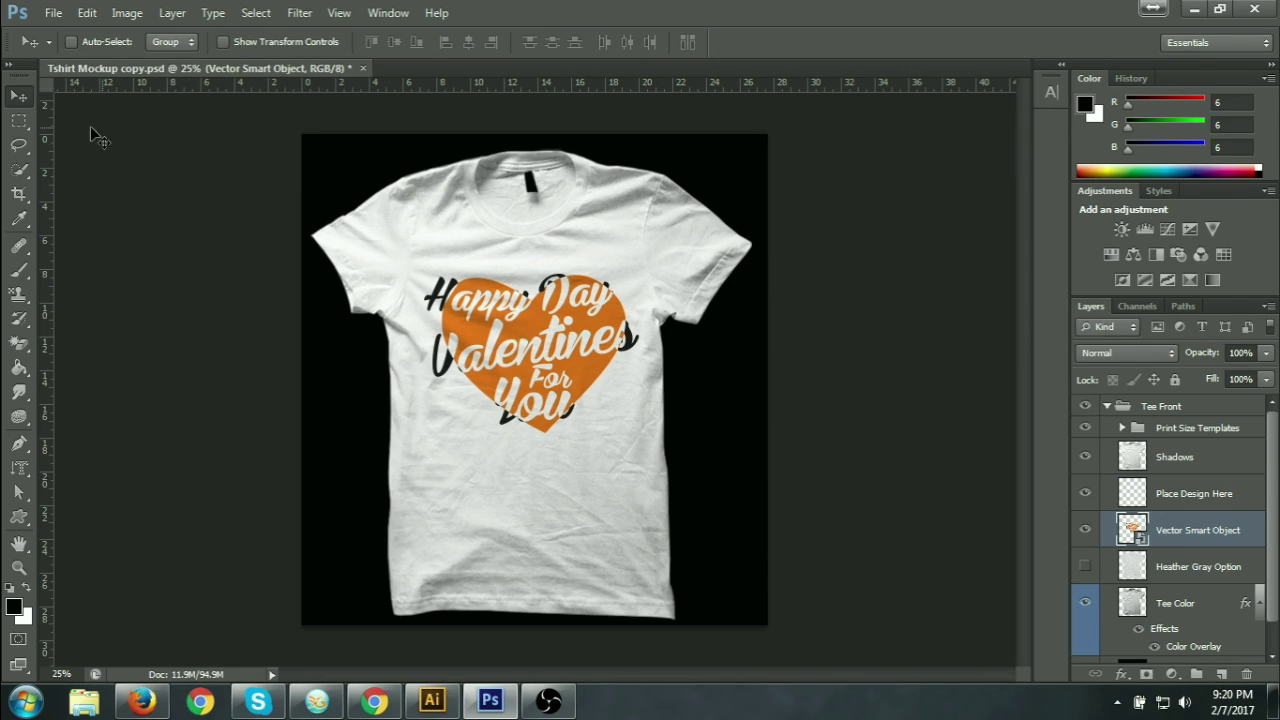
Step: Switch from the T-shirt mockup to Illustrator and bring the blank artboard beside the Valentine artwork into view
{"action": "key", "text": "ctrl+plus"}
{"action": "scroll", "coordinate": [560, 485], "scroll_direction": "up", "scroll_amount": 1}
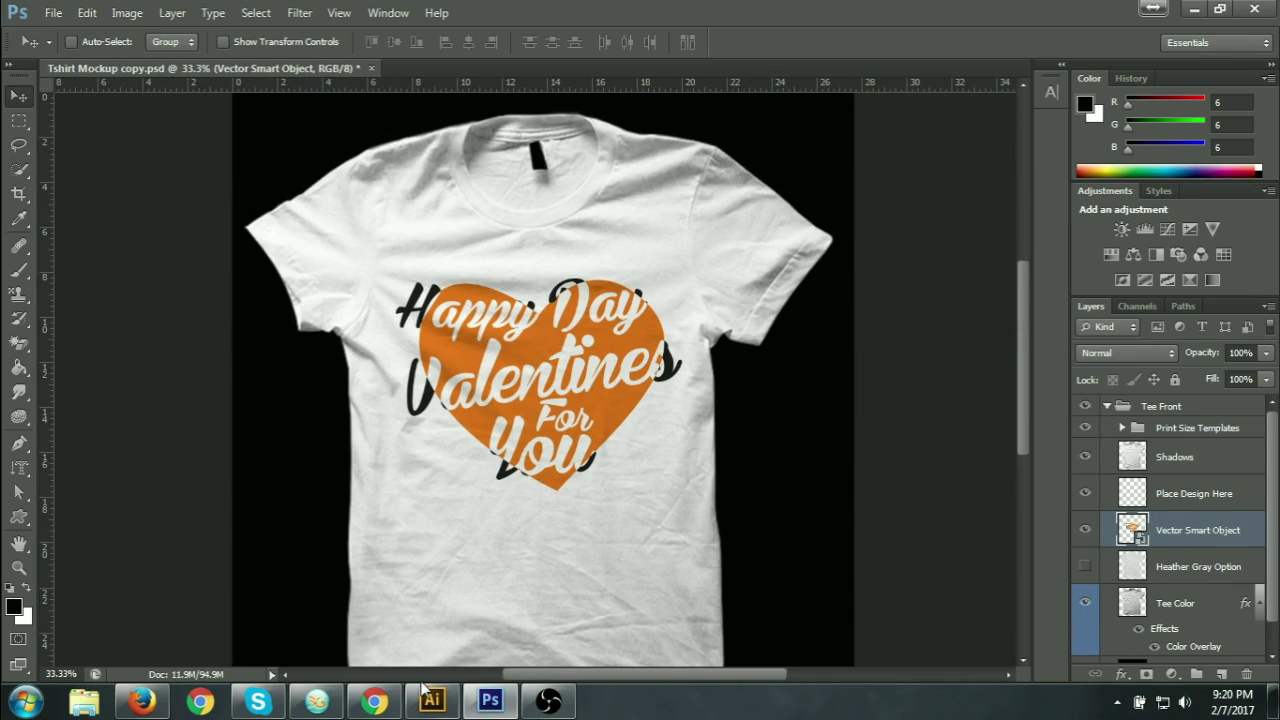
{"action": "mouse_move", "coordinate": [424, 704]}
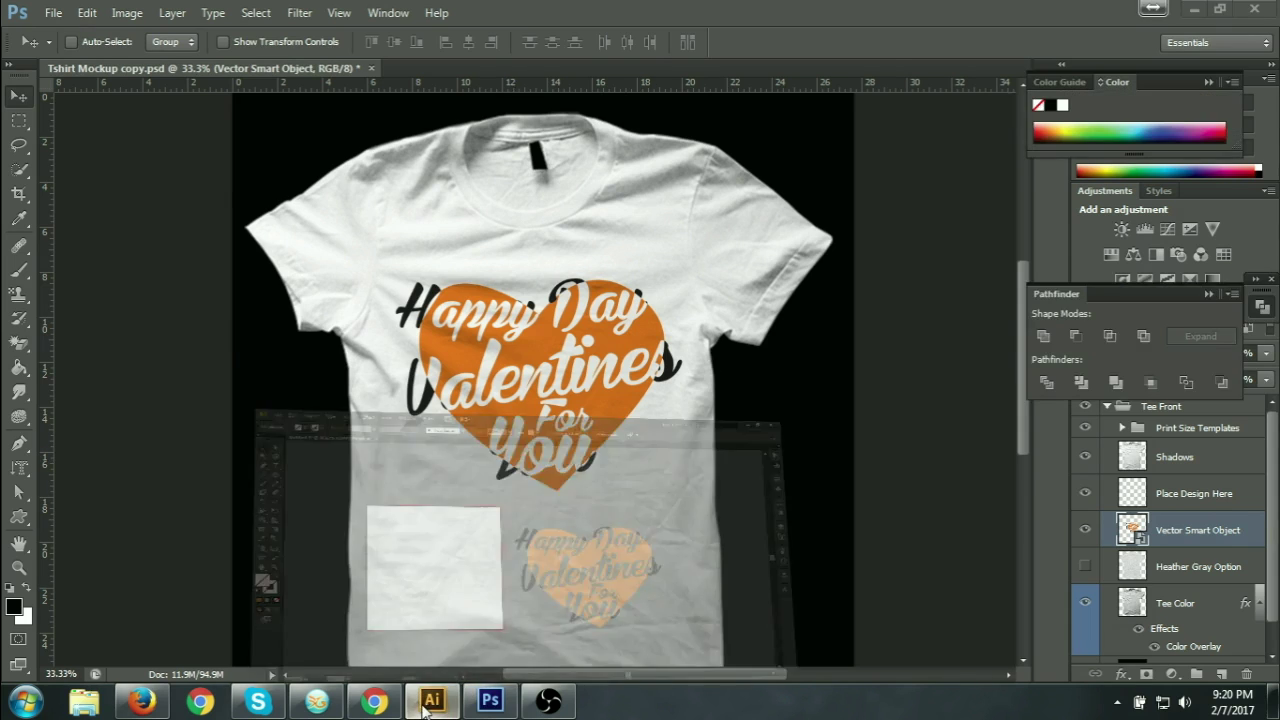
{"action": "left_click", "coordinate": [539, 534]}
{"action": "left_click_drag", "start_coordinate": [822, 566], "coordinate": [688, 538]}
{"action": "left_click_drag", "start_coordinate": [605, 534], "coordinate": [791, 569]}
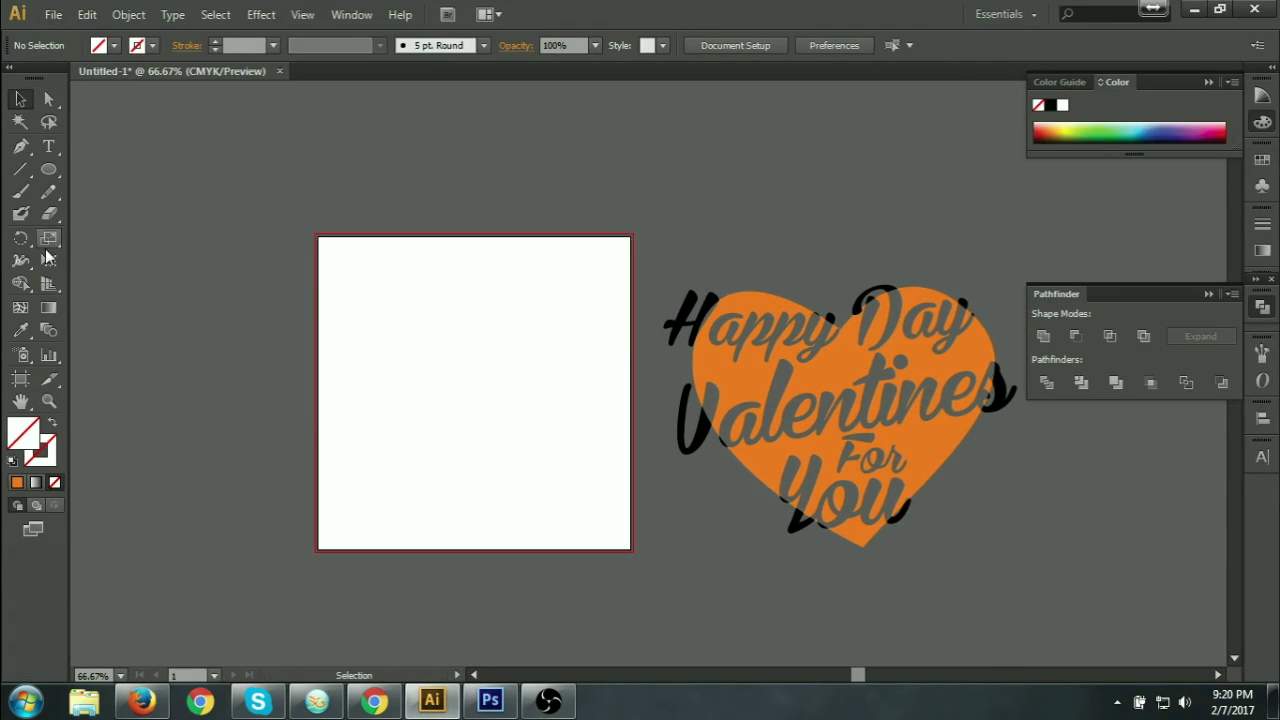
Step: Draw a closed heart outline on the artboard with the Pen tool, using curved lobes and a pointed base
{"action": "left_click", "coordinate": [21, 148]}
{"action": "key", "text": "ctrl+="}
{"action": "key", "text": "ctrl+="}
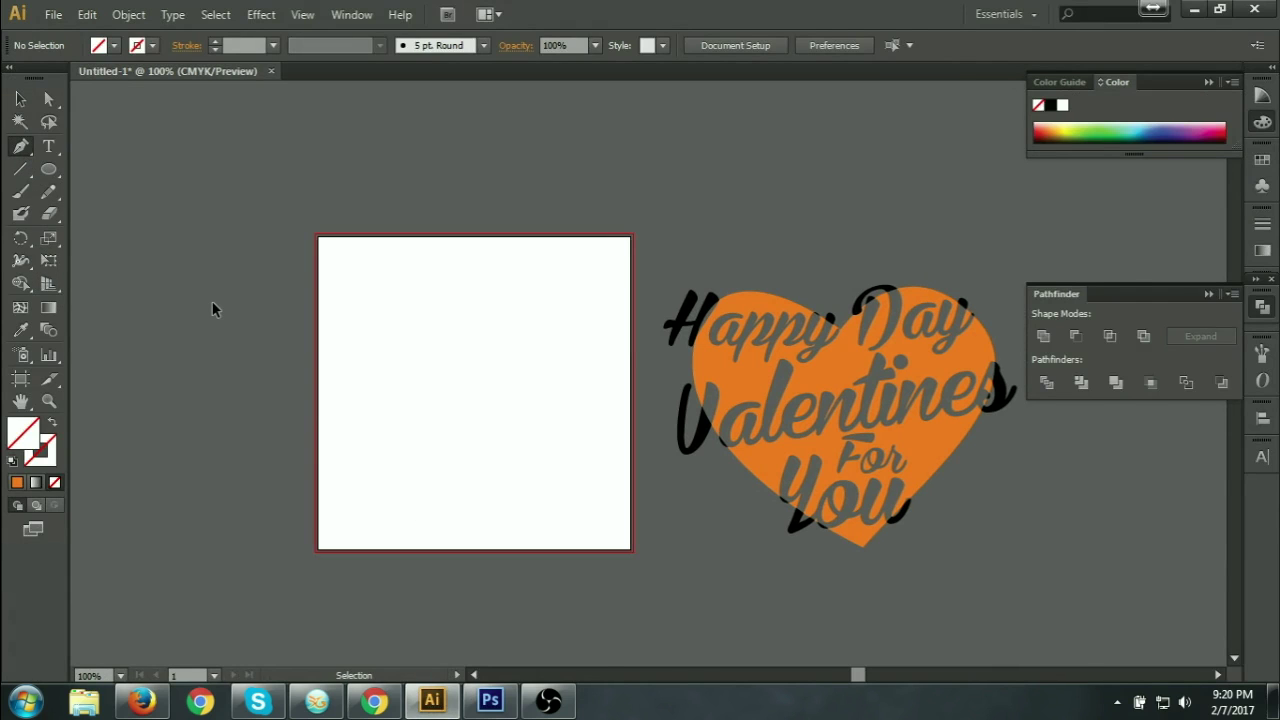
{"action": "left_click_drag", "start_coordinate": [211, 300], "coordinate": [471, 420]}
{"action": "key", "text": "ctrl+minus"}
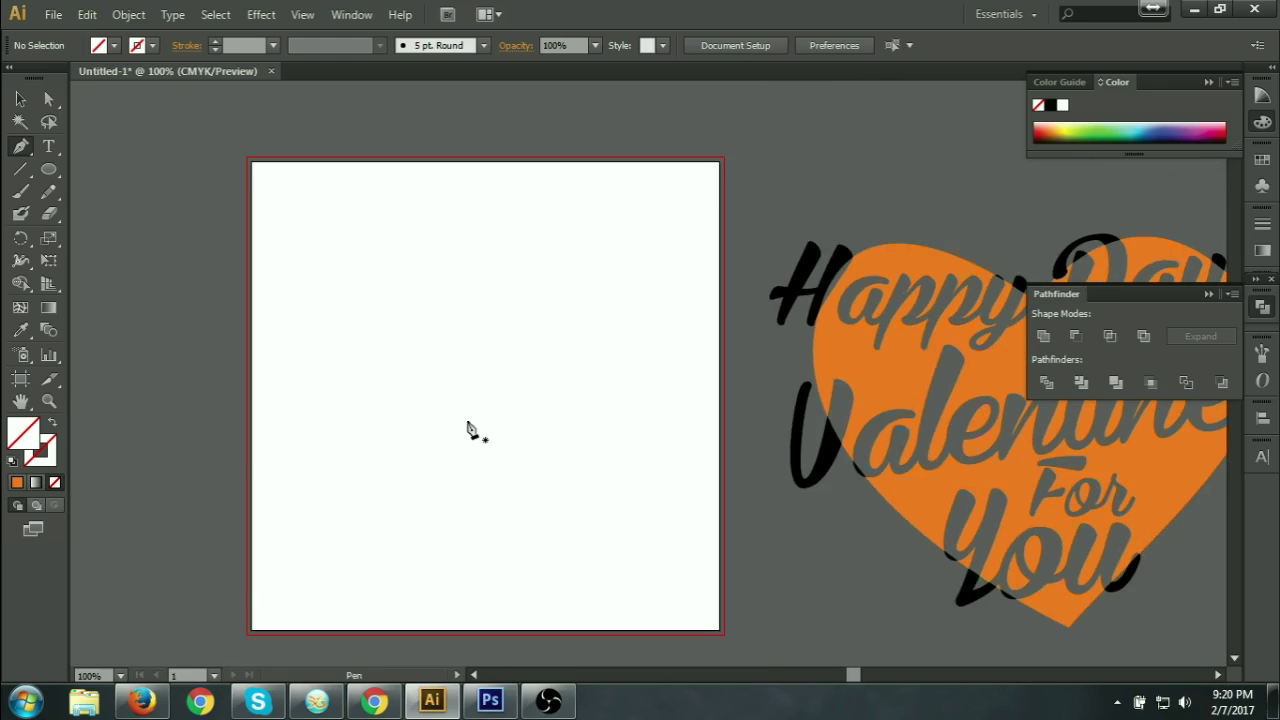
{"action": "left_click", "coordinate": [431, 332]}
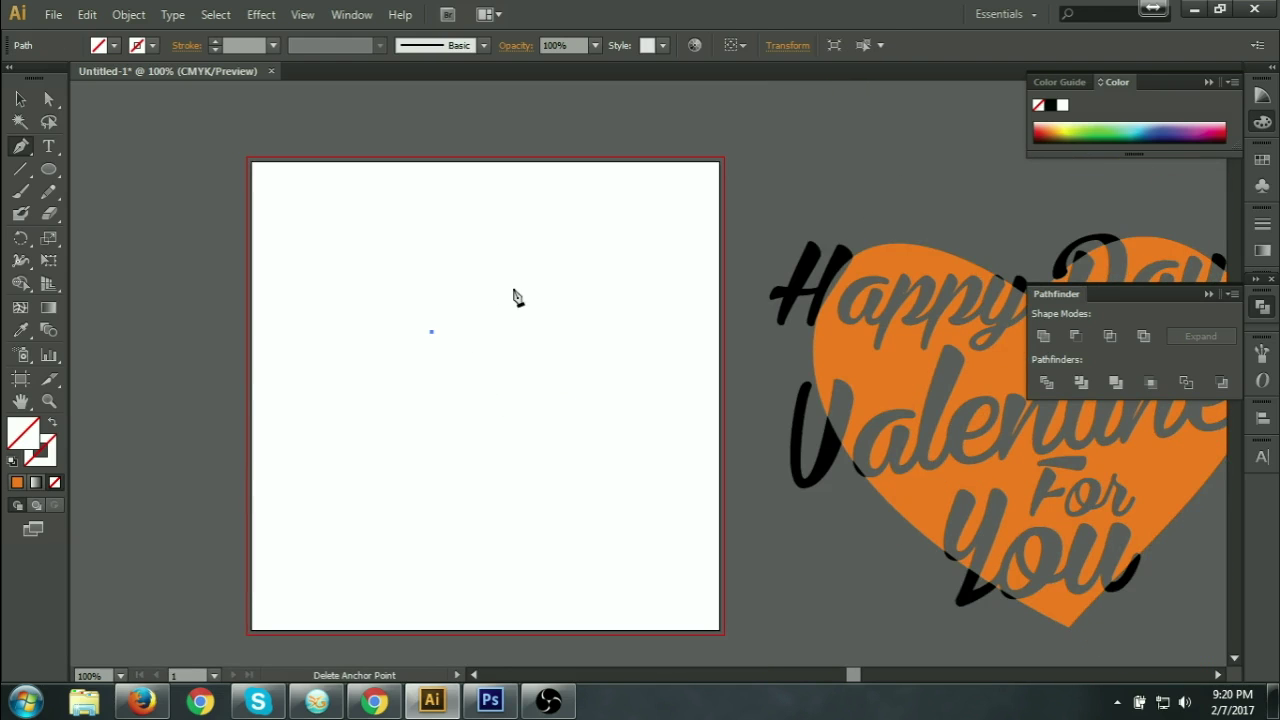
{"action": "left_click_drag", "start_coordinate": [539, 275], "coordinate": [616, 317]}
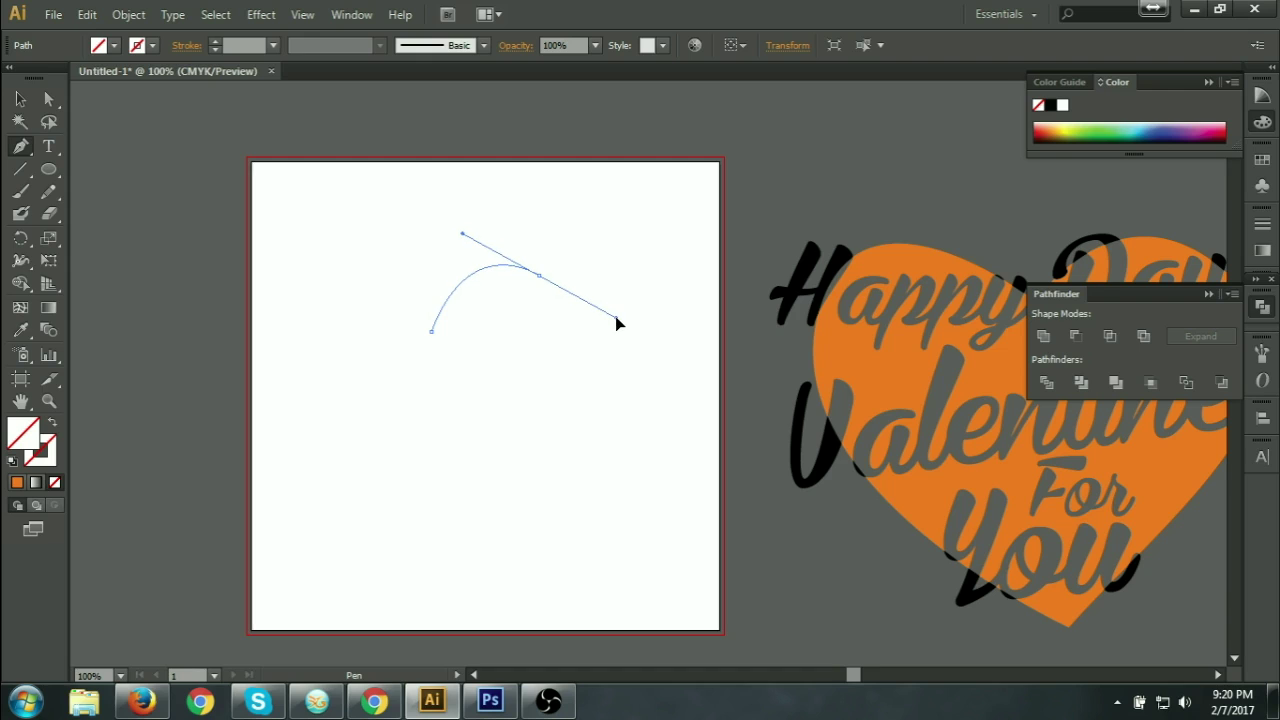
{"action": "left_click", "coordinate": [440, 553]}
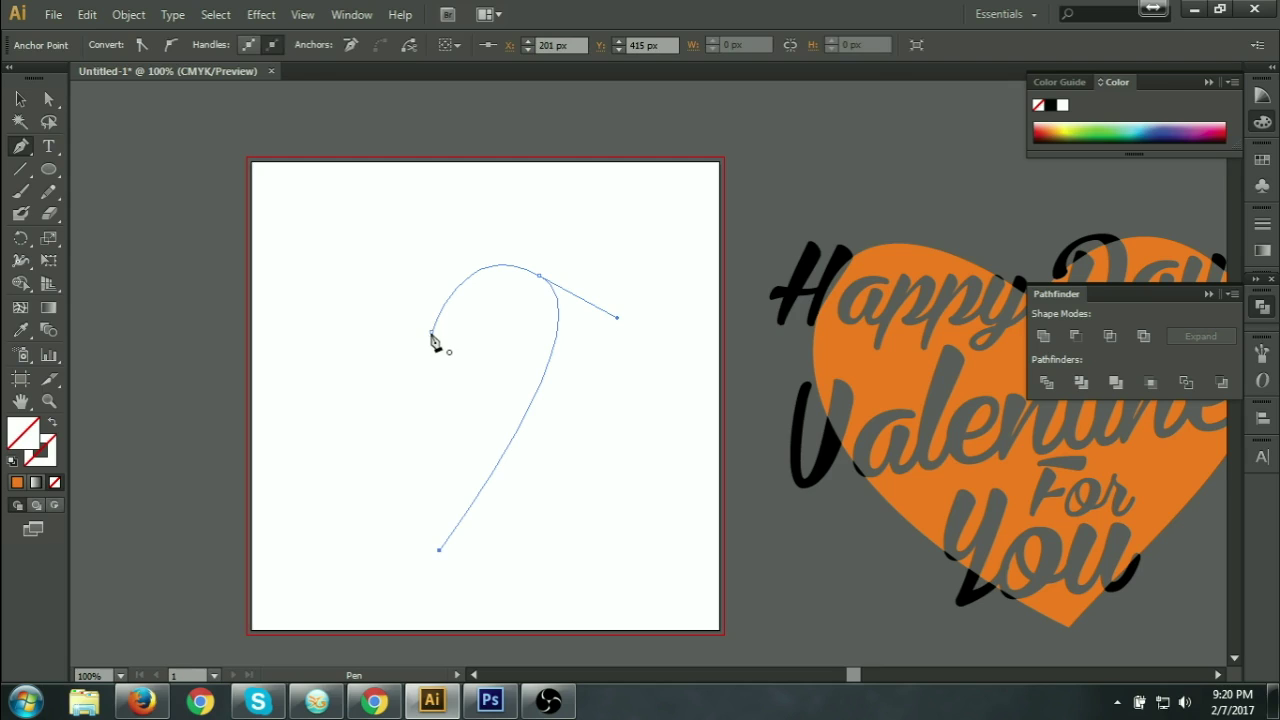
{"action": "left_click_drag", "start_coordinate": [317, 378], "coordinate": [318, 289]}
{"action": "left_click", "coordinate": [432, 334]}
{"action": "left_click_drag", "start_coordinate": [432, 335], "coordinate": [486, 401]}
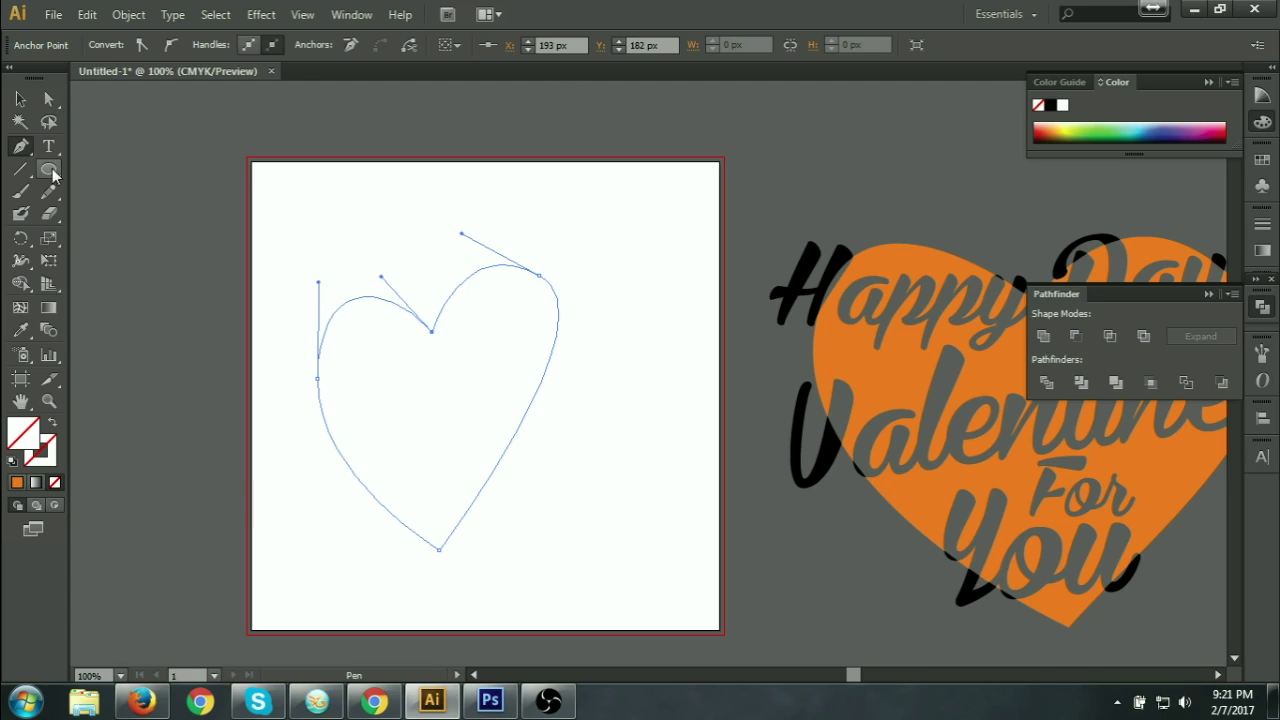
Step: Lower the anchor point on the heart's right lobe to about X 317 px, Y 168 px
{"action": "left_click", "coordinate": [48, 99]}
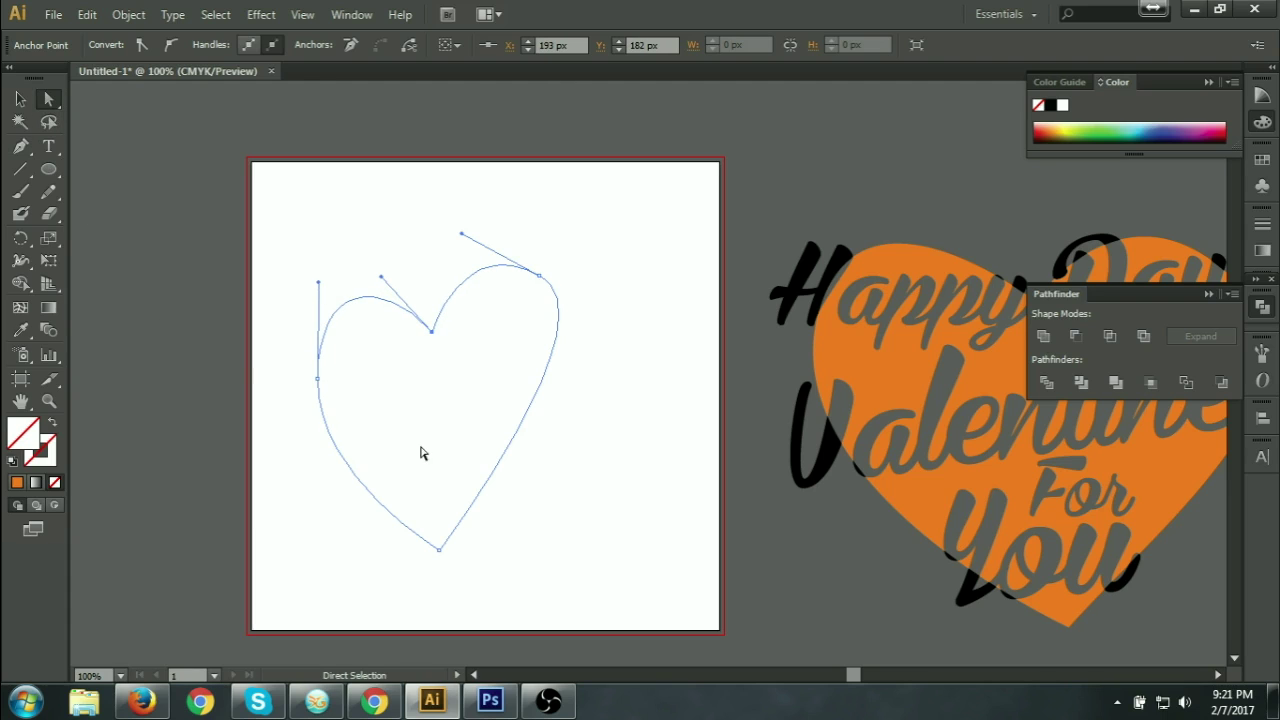
{"action": "left_click", "coordinate": [438, 550]}
{"action": "left_click_drag", "start_coordinate": [542, 280], "coordinate": [551, 322]}
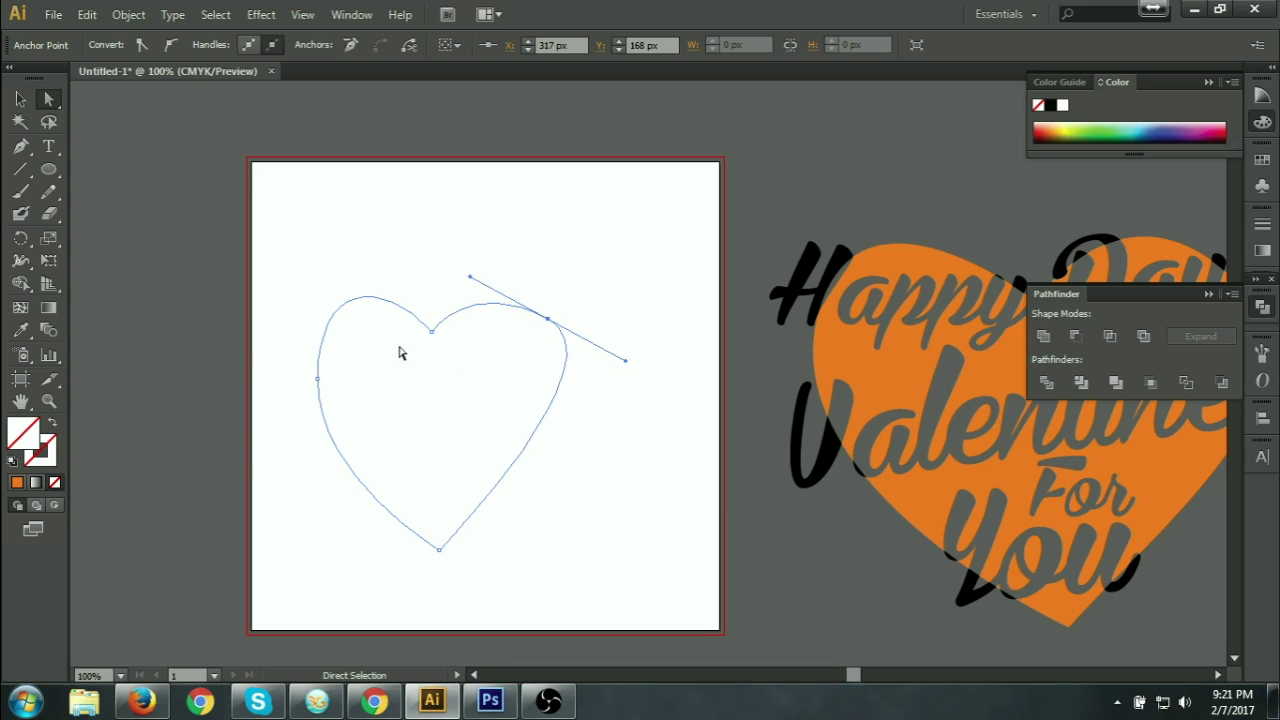
Step: Give the heart outline a black stroke with a weight of 5 pt
{"action": "left_click", "coordinate": [48, 458]}
{"action": "left_click", "coordinate": [1054, 107]}
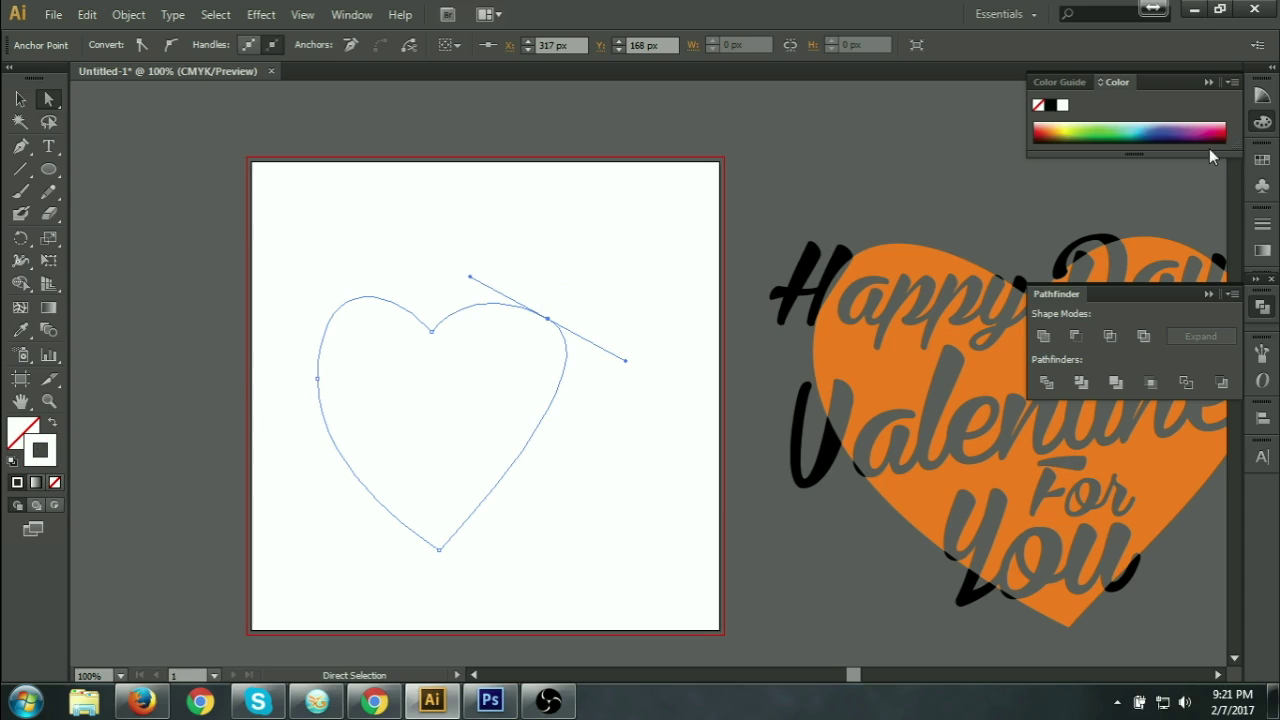
{"action": "left_click", "coordinate": [1049, 110]}
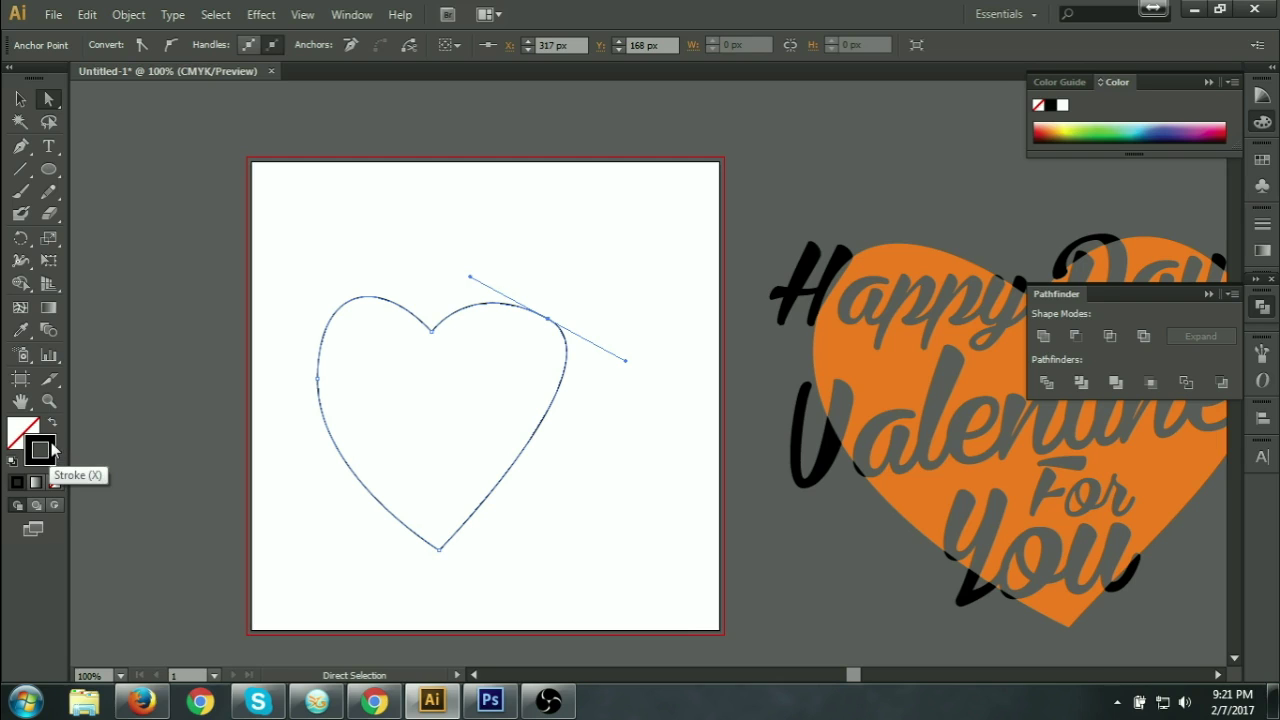
{"action": "key", "text": "v"}
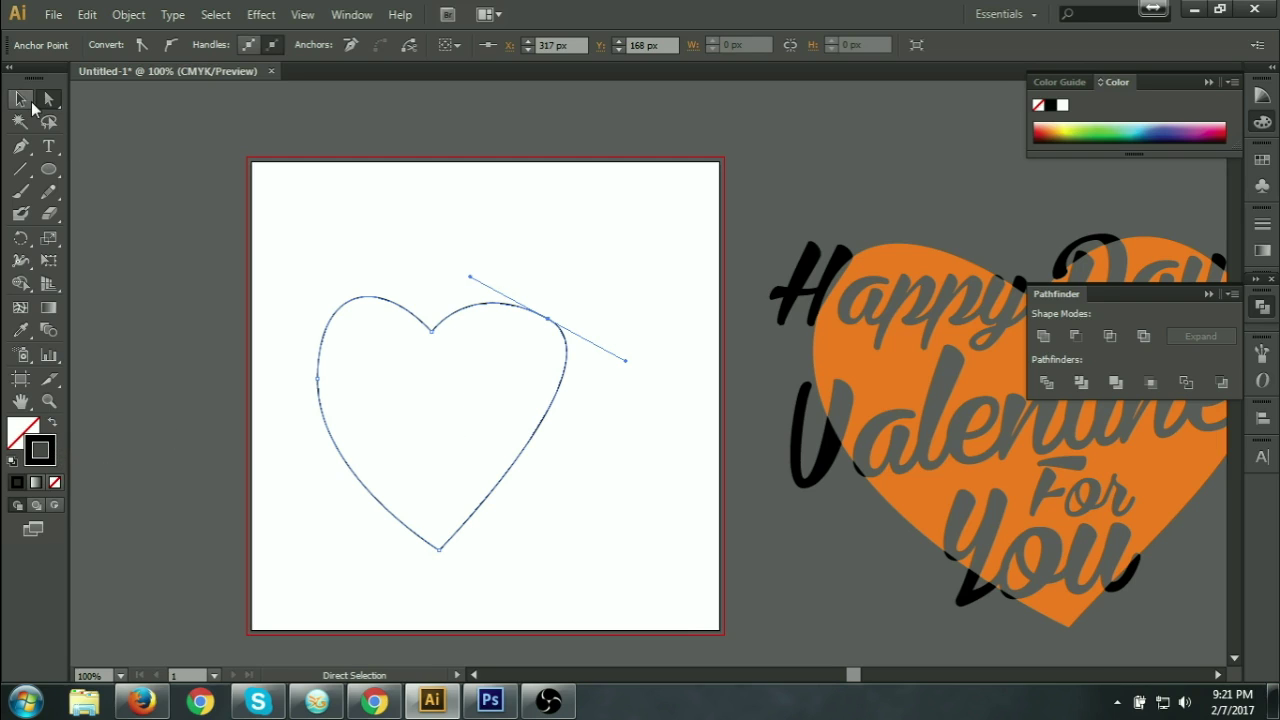
{"action": "left_click", "coordinate": [516, 432]}
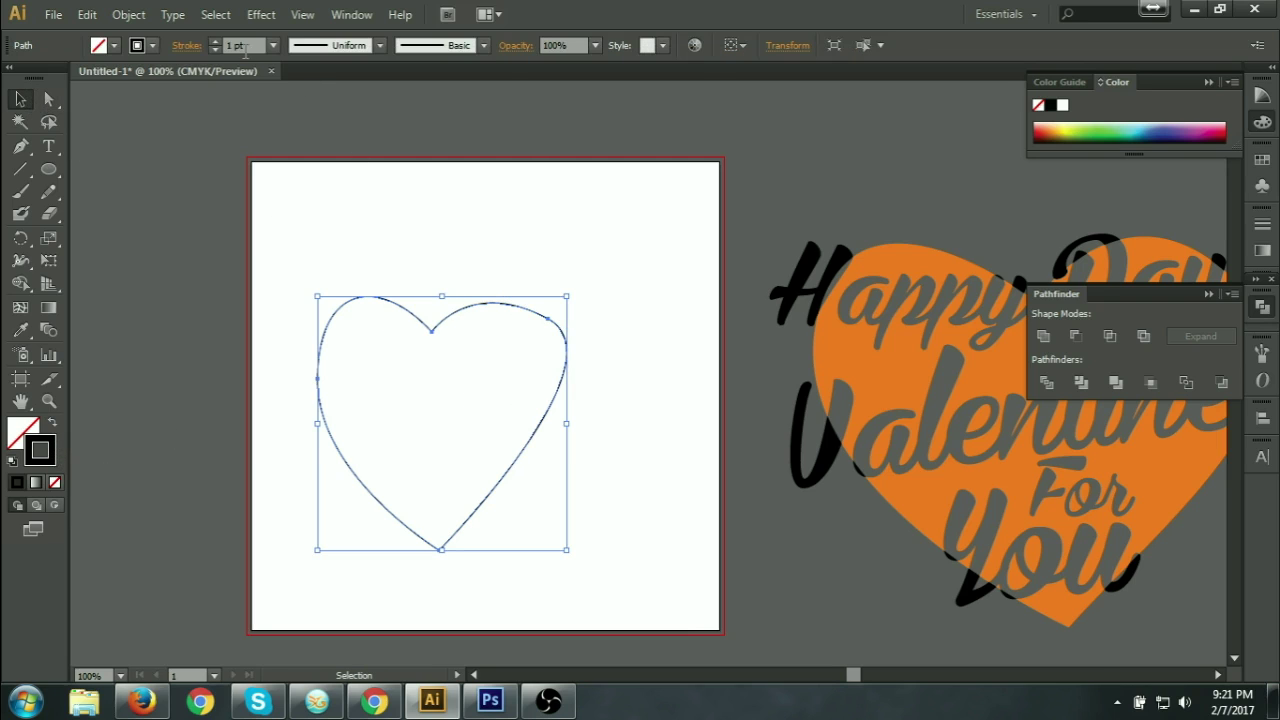
{"action": "left_click", "coordinate": [215, 42]}
{"action": "left_click", "coordinate": [215, 42]}
{"action": "left_click", "coordinate": [215, 42]}
{"action": "left_click", "coordinate": [215, 42]}
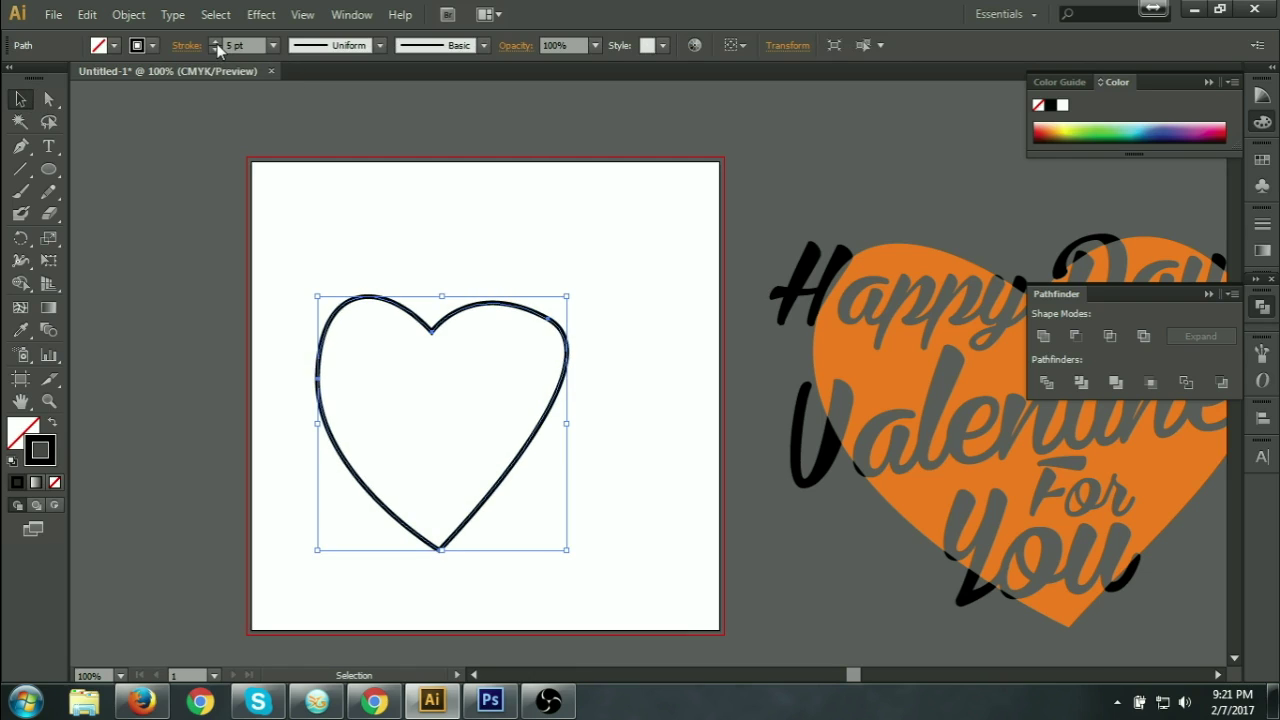
Step: Reshape the heart's two lobes with their direction handles and shift the left anchor point to about X 68 px, Y 220 px
{"action": "left_click", "coordinate": [320, 206]}
{"action": "left_click", "coordinate": [48, 98]}
{"action": "left_click", "coordinate": [548, 319]}
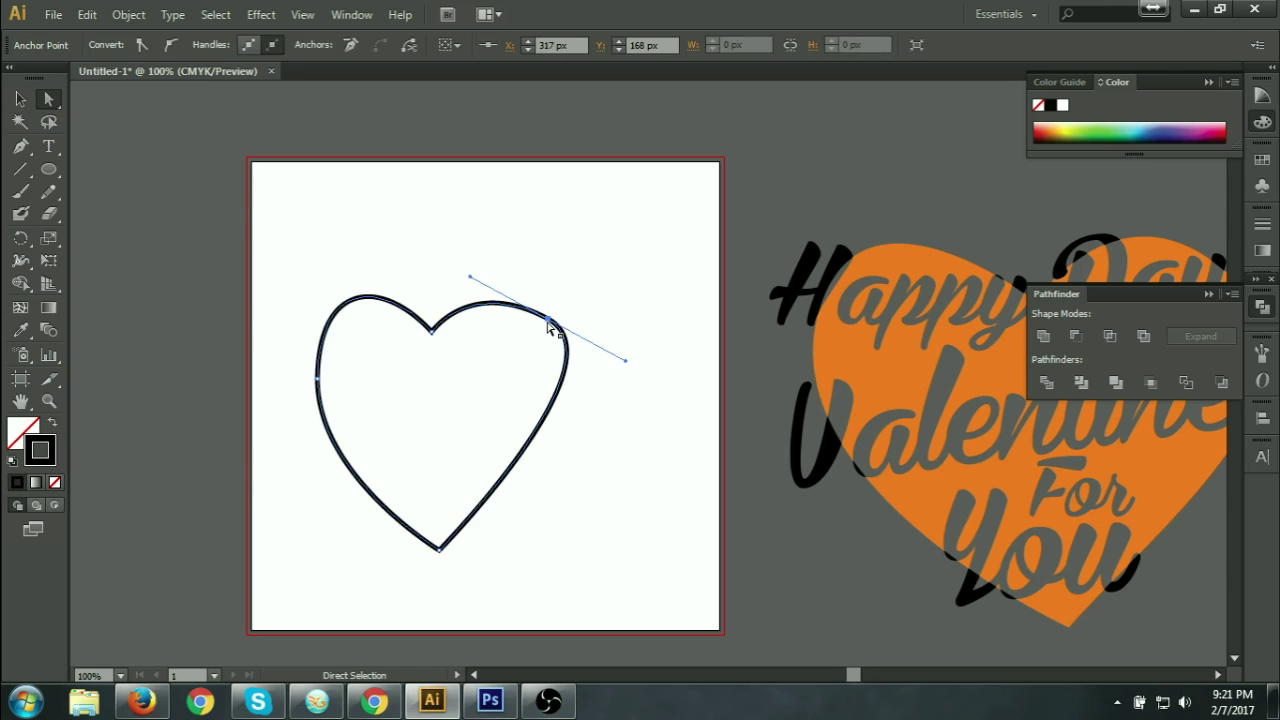
{"action": "left_click_drag", "start_coordinate": [623, 360], "coordinate": [588, 375]}
{"action": "left_click", "coordinate": [318, 379]}
{"action": "left_click_drag", "start_coordinate": [320, 388], "coordinate": [320, 369]}
{"action": "mouse_move", "coordinate": [316, 275]}
{"action": "left_mouse_down"}
{"action": "mouse_move", "coordinate": [287, 265]}
{"action": "mouse_move", "coordinate": [304, 276]}
{"action": "left_mouse_up"}
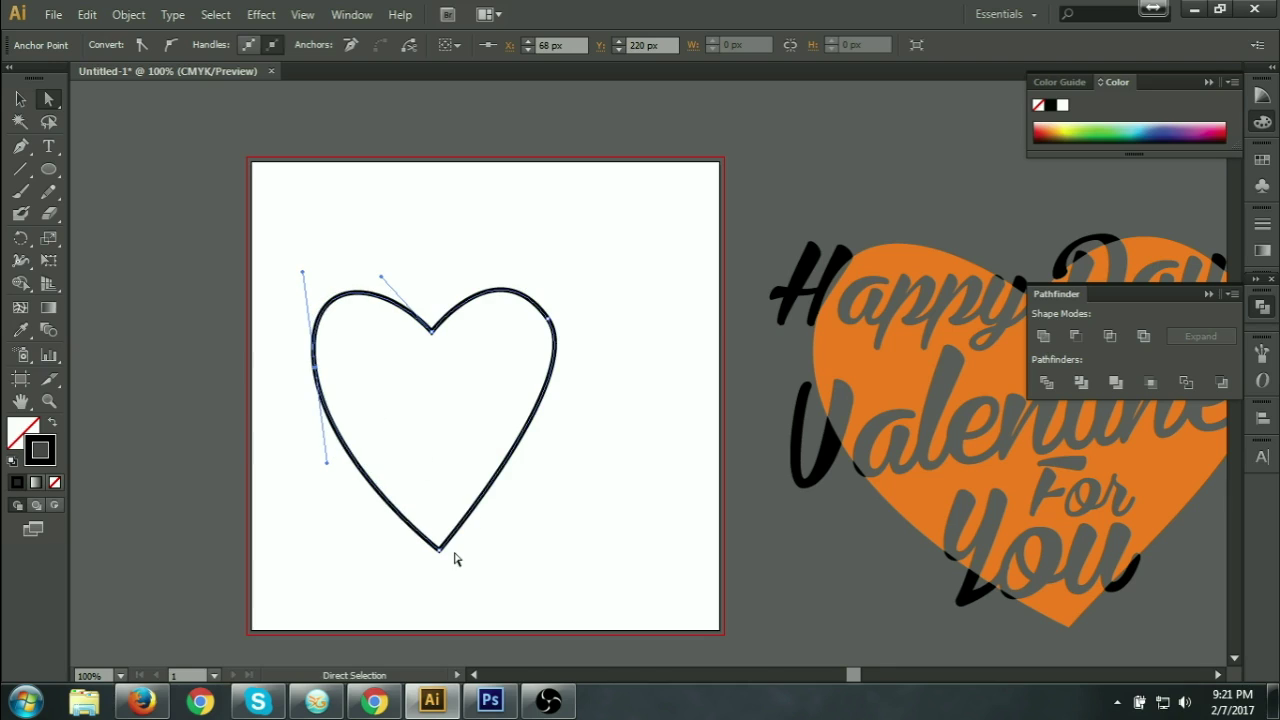
Step: Move the heart's bottom tip to about X 192 px, Y 414 px and fine-tune the curves of both sides
{"action": "left_click_drag", "start_coordinate": [438, 549], "coordinate": [431, 548]}
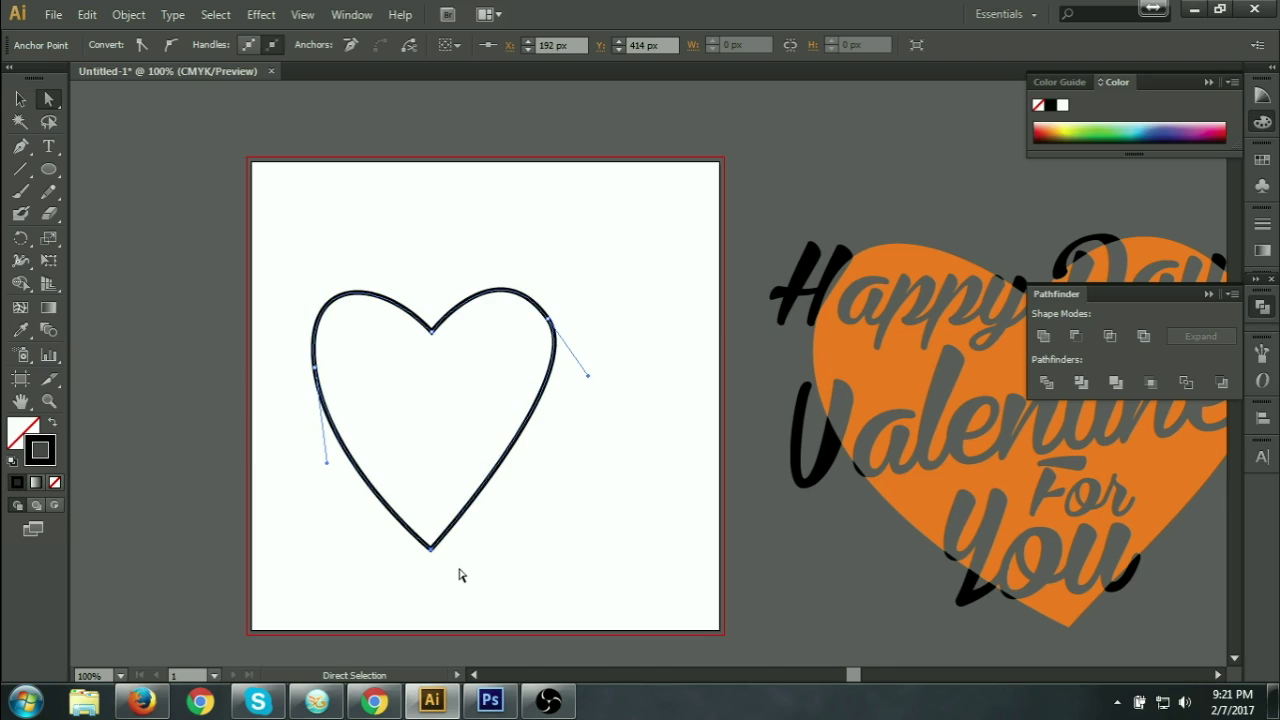
{"action": "left_click_drag", "start_coordinate": [589, 379], "coordinate": [596, 398]}
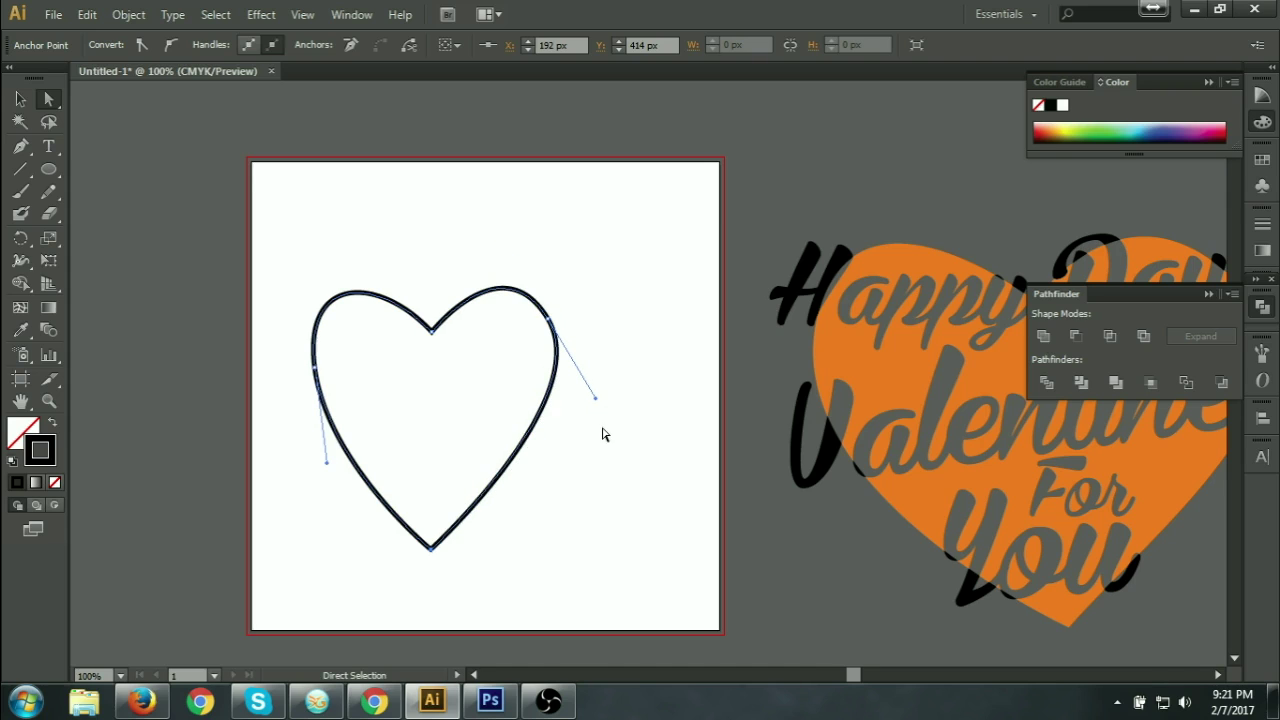
{"action": "left_click", "coordinate": [333, 477]}
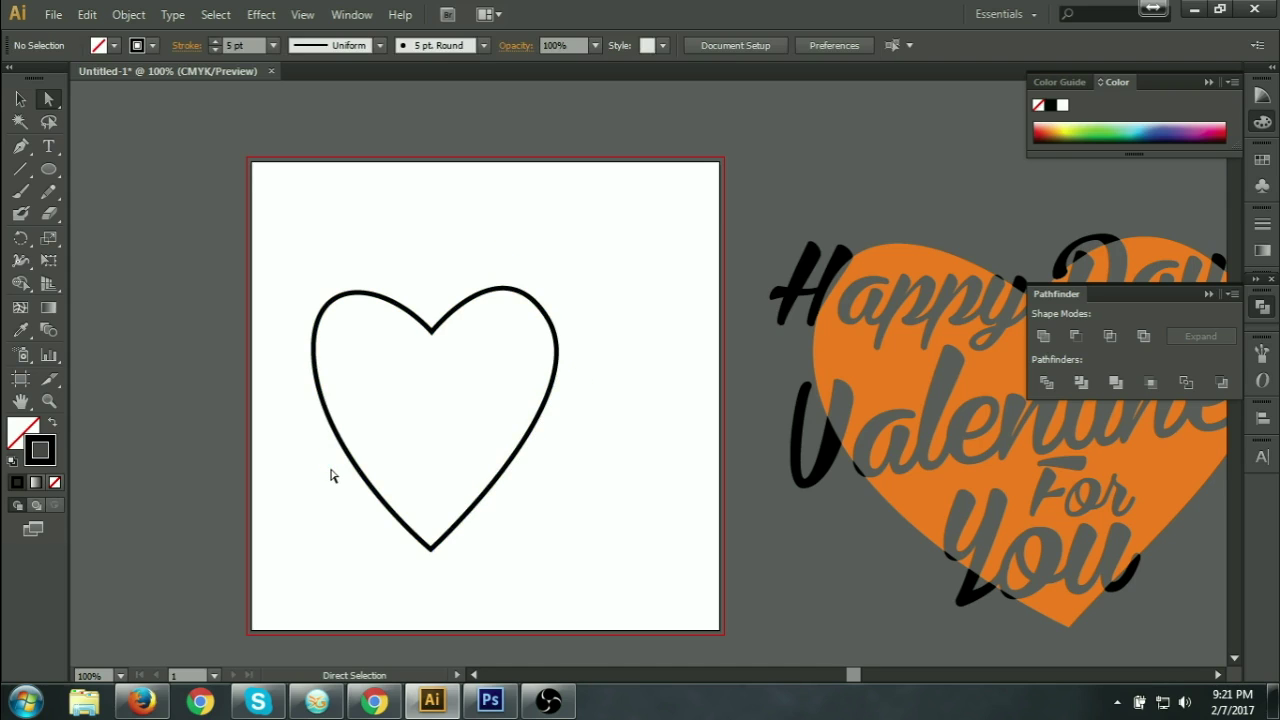
{"action": "left_click", "coordinate": [316, 380]}
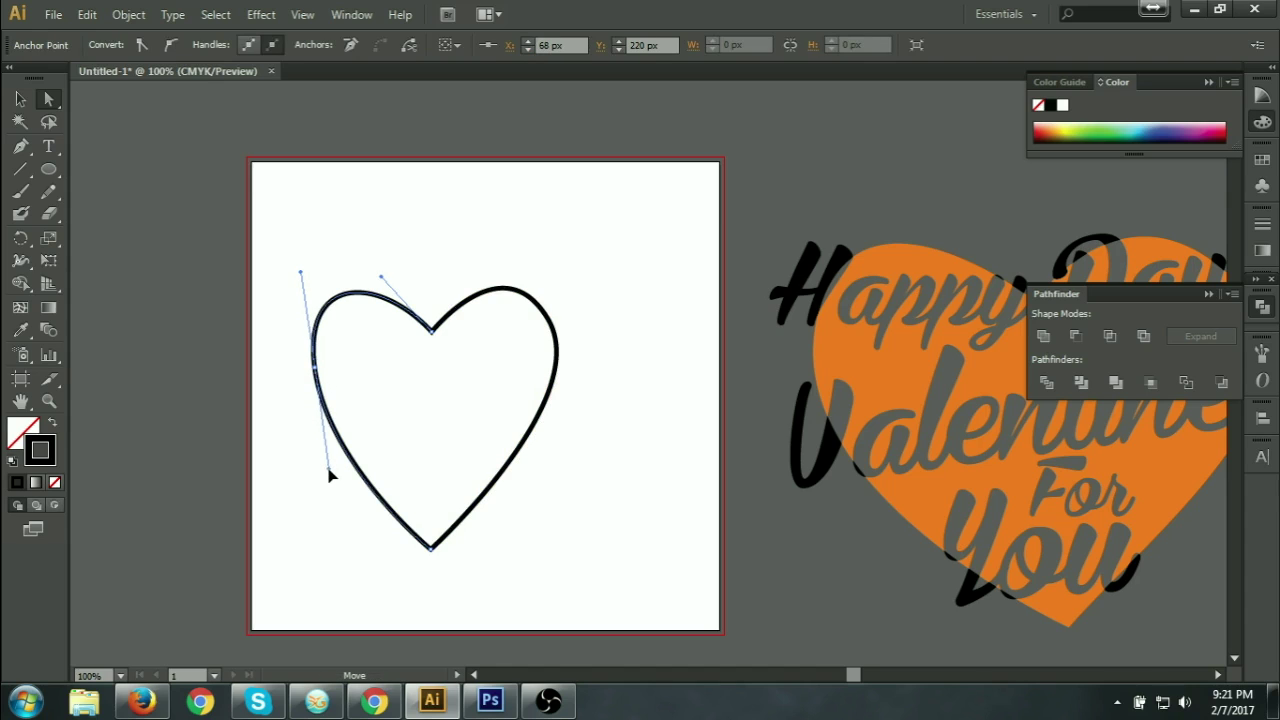
{"action": "left_click", "coordinate": [577, 597]}
{"action": "key", "text": "space"}
{"action": "left_click_drag", "start_coordinate": [541, 567], "coordinate": [522, 497]}
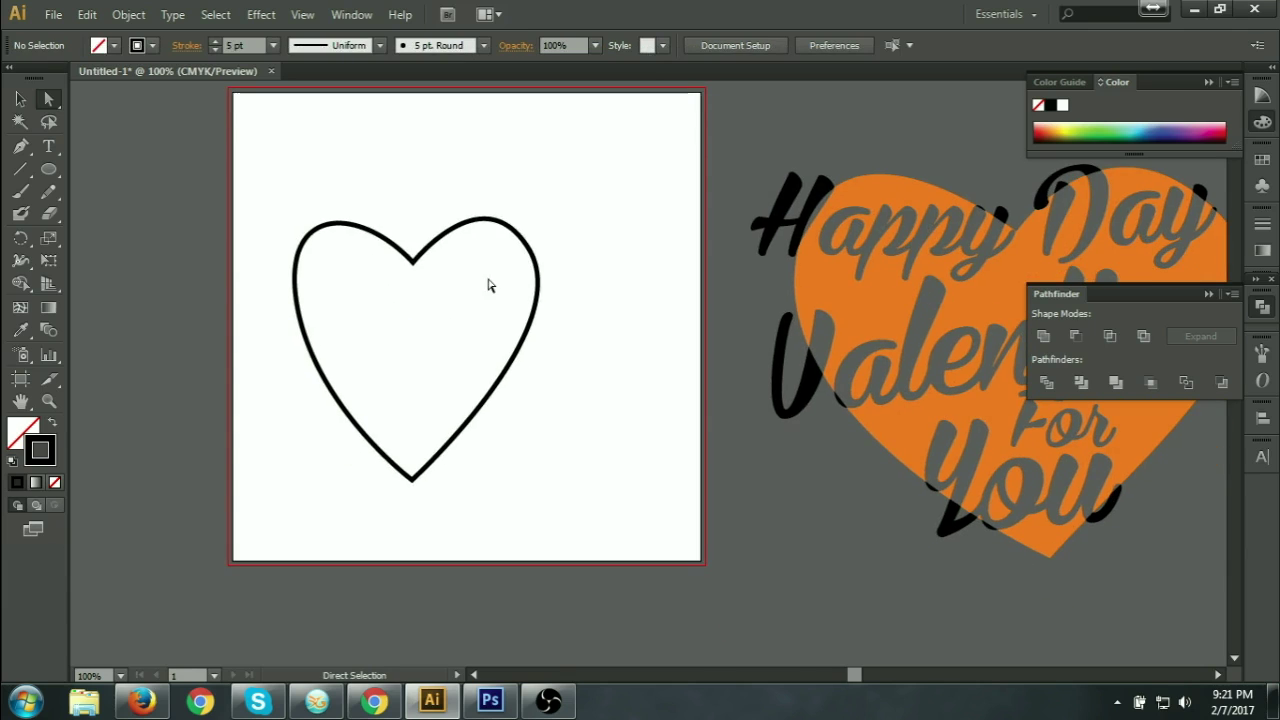
{"action": "left_click", "coordinate": [20, 99]}
{"action": "left_click_drag", "start_coordinate": [391, 232], "coordinate": [522, 549]}
{"action": "left_click", "coordinate": [600, 482]}
{"action": "key", "text": "space"}
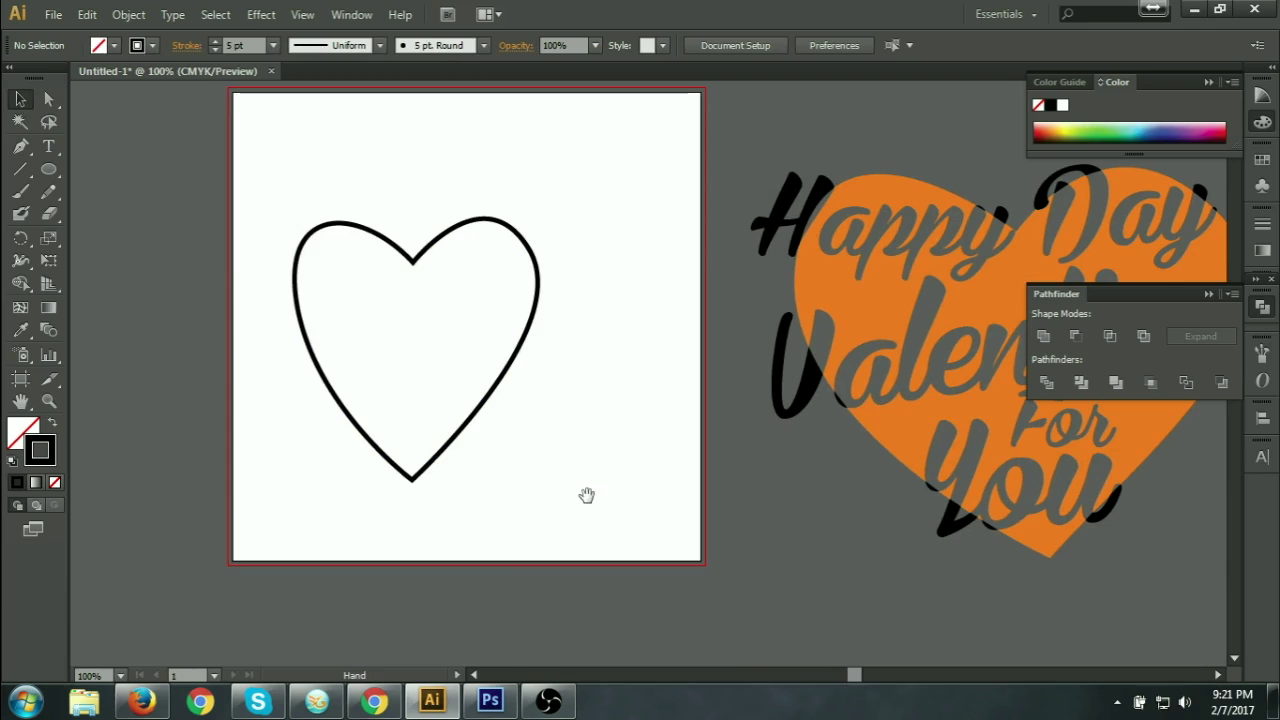
{"action": "left_click_drag", "start_coordinate": [581, 495], "coordinate": [587, 501]}
Step: Swap the heart's fill and stroke so it has a solid black fill and no stroke
{"action": "key", "text": "a"}
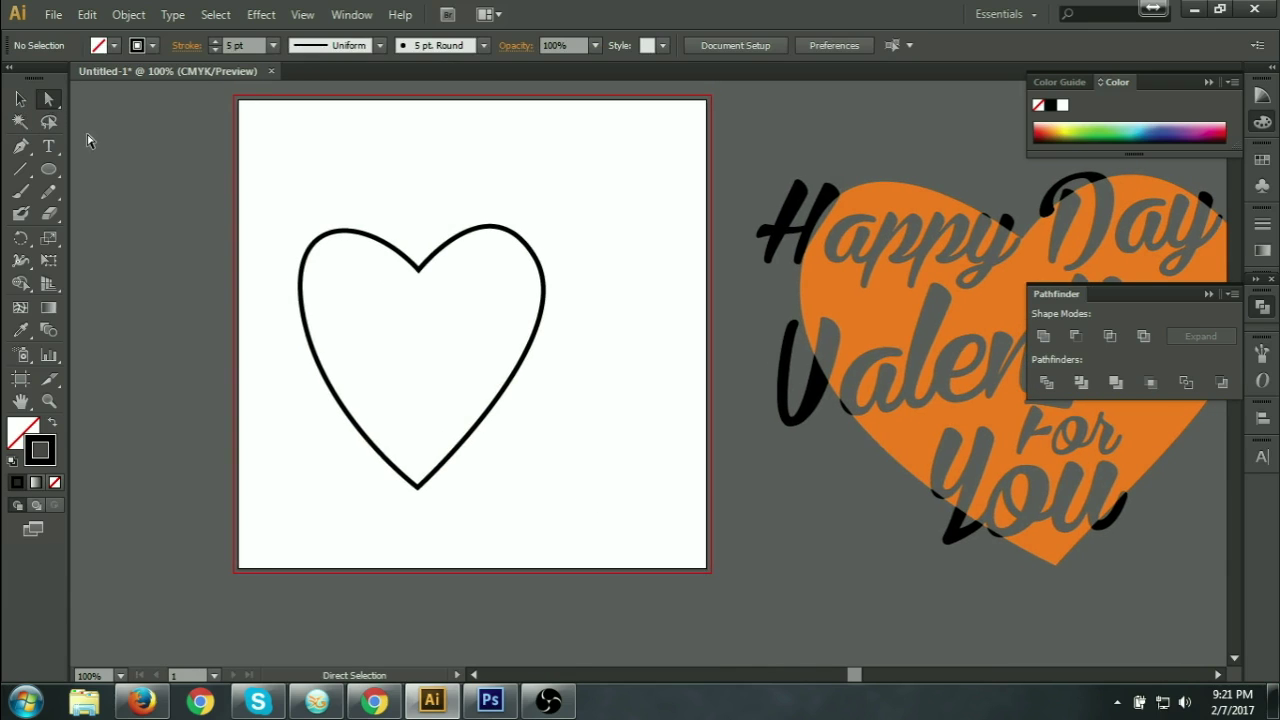
{"action": "left_click", "coordinate": [417, 272]}
{"action": "left_click", "coordinate": [420, 274]}
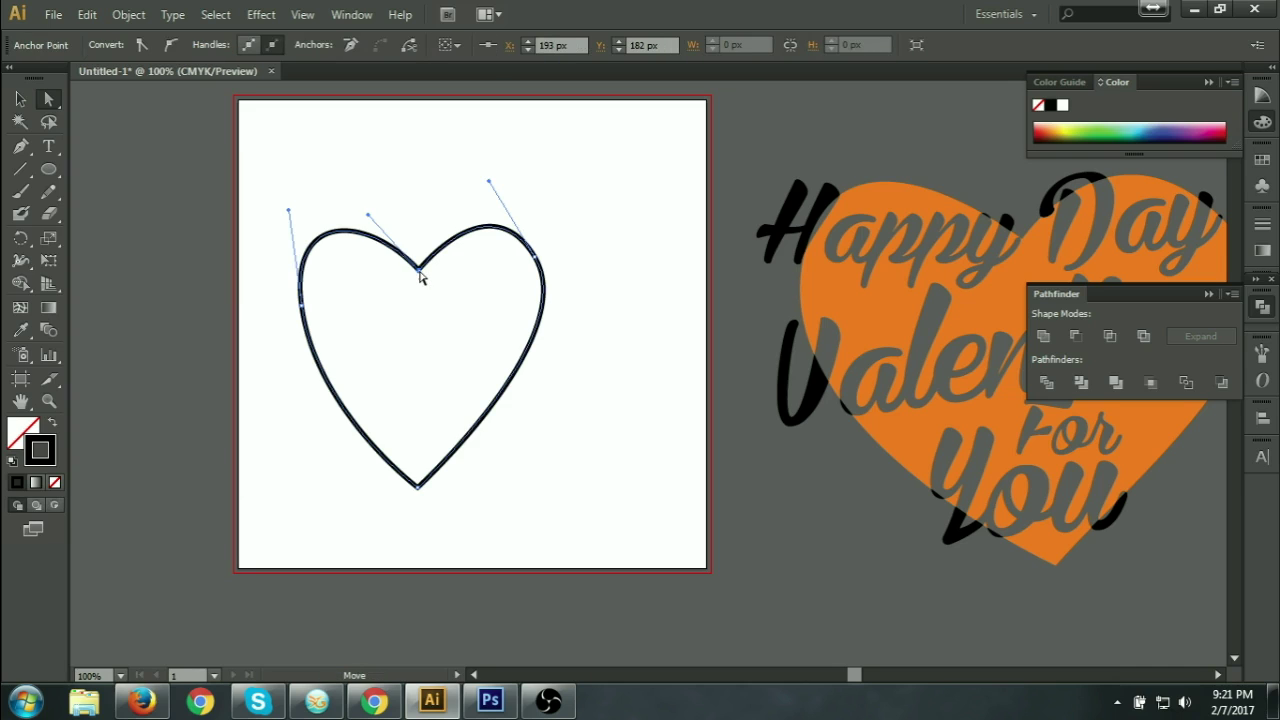
{"action": "left_click", "coordinate": [20, 99]}
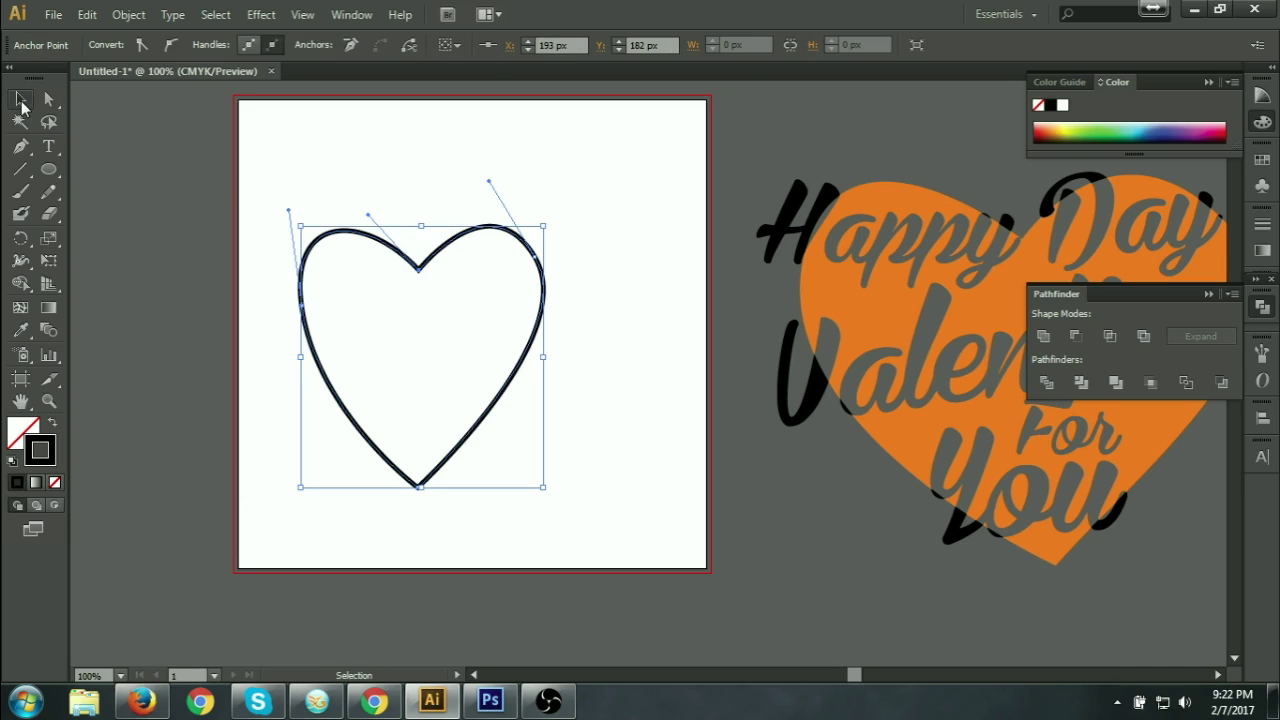
{"action": "left_click", "coordinate": [52, 427]}
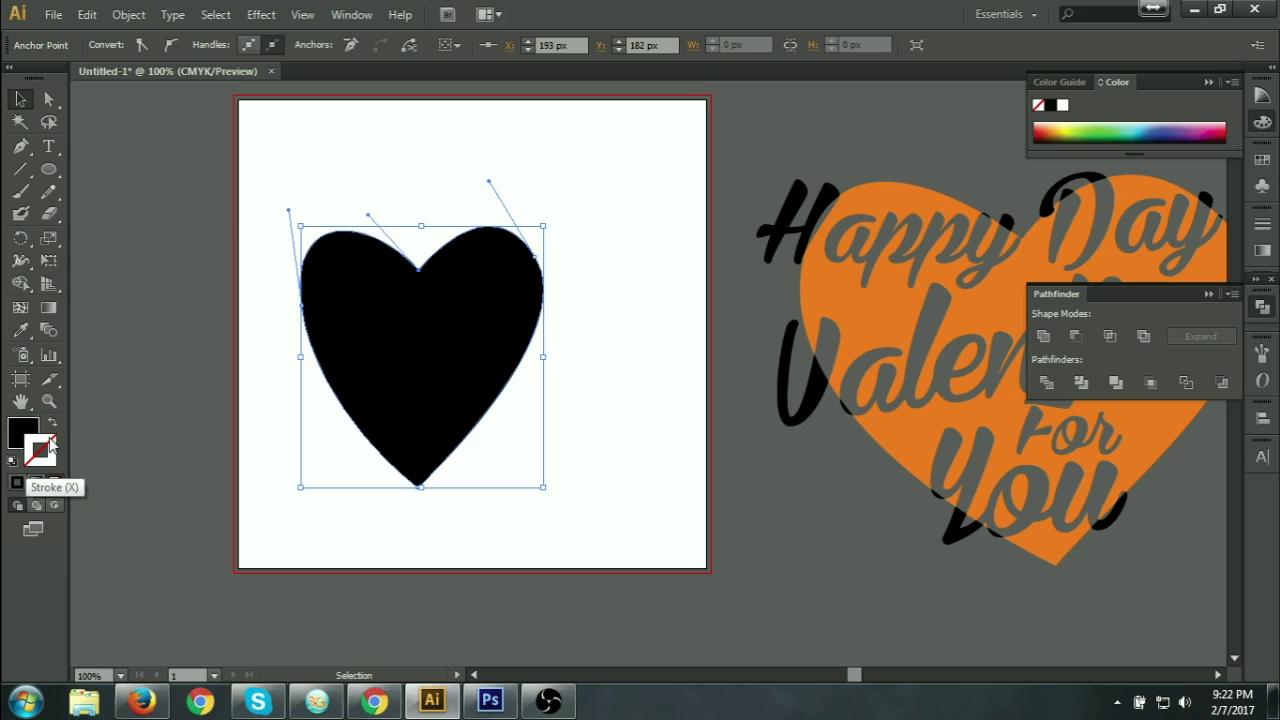
{"action": "left_click", "coordinate": [18, 483]}
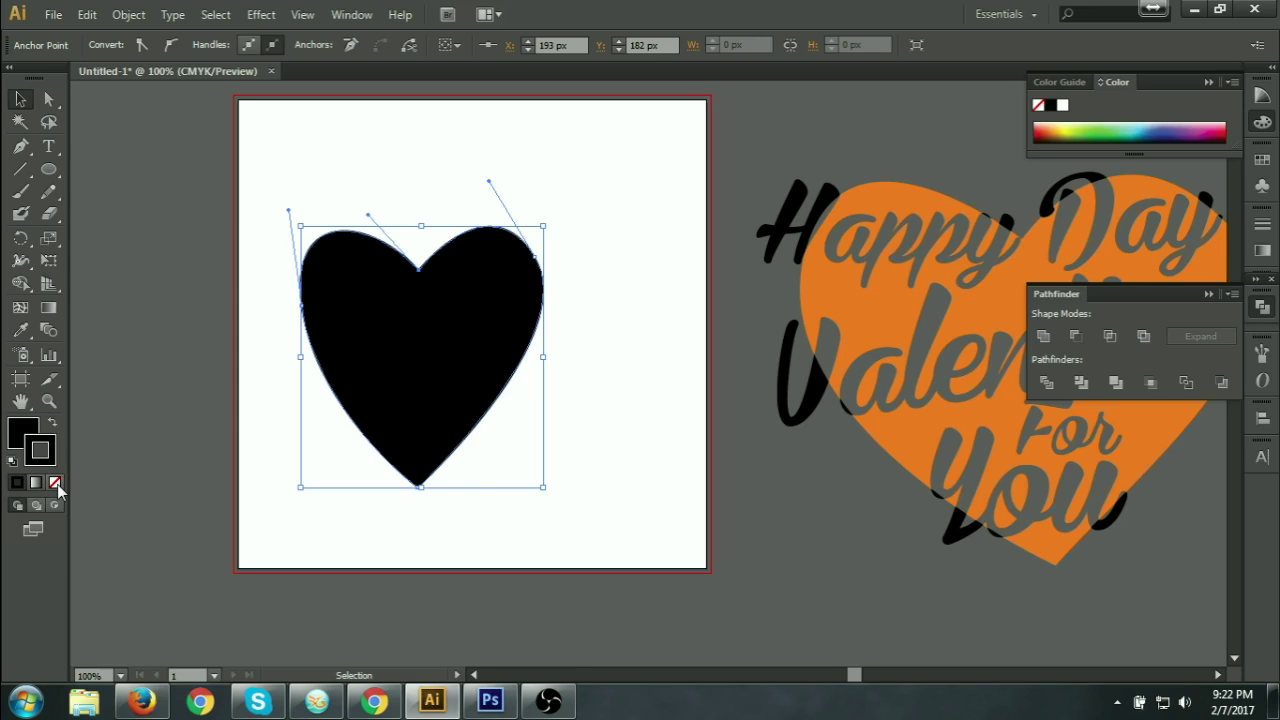
{"action": "left_click", "coordinate": [56, 482]}
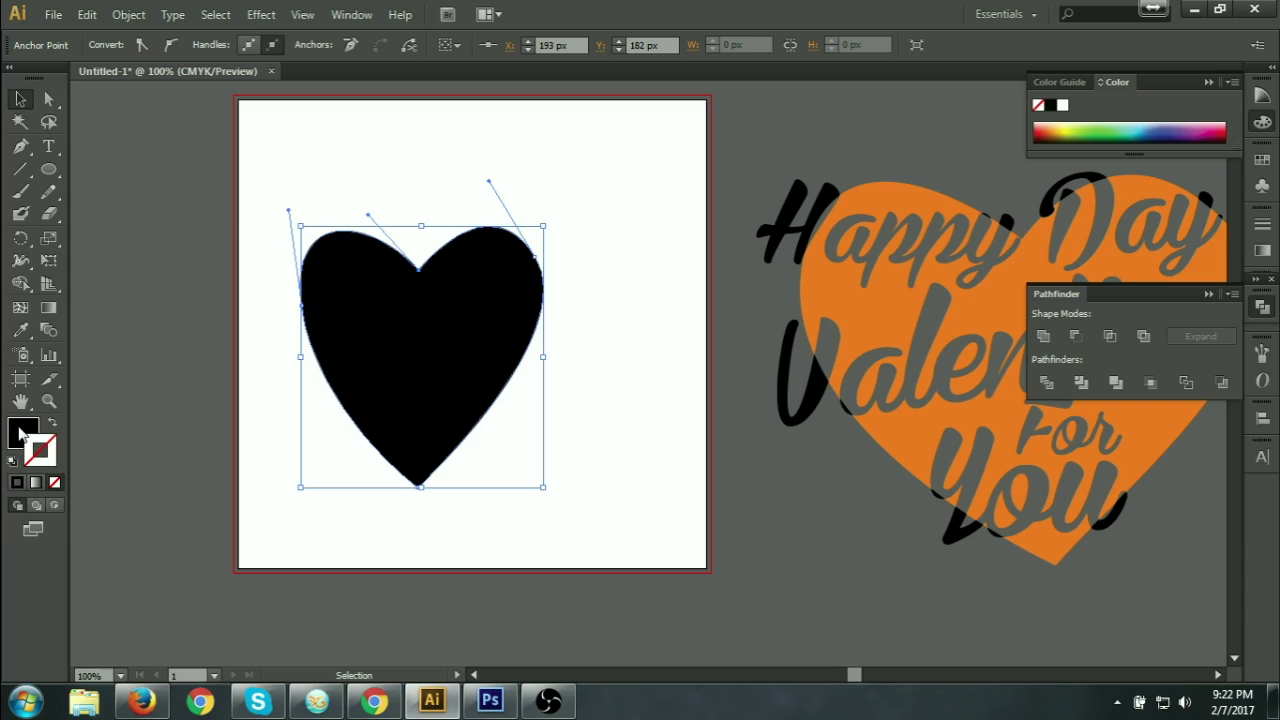
Step: Try a green and a red stroke on the black heart and set its stroke back to none
{"action": "left_click", "coordinate": [1100, 127]}
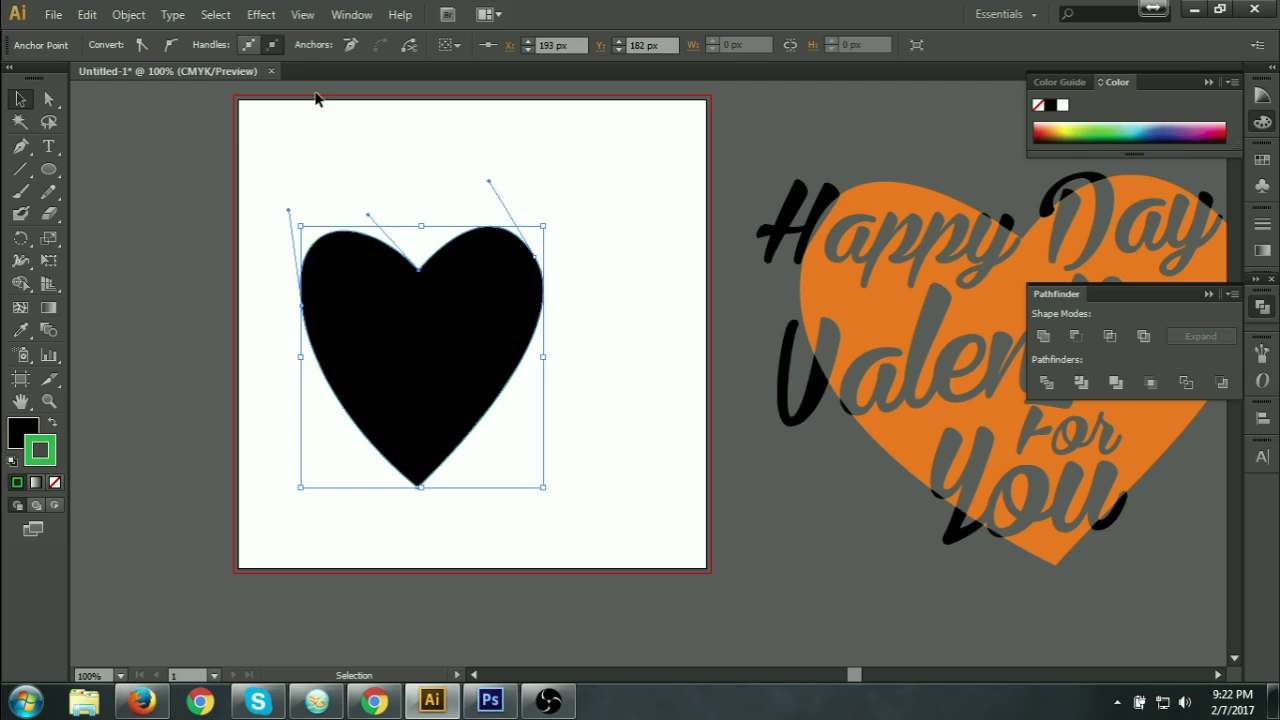
{"action": "left_click", "coordinate": [229, 416]}
{"action": "left_click", "coordinate": [390, 388]}
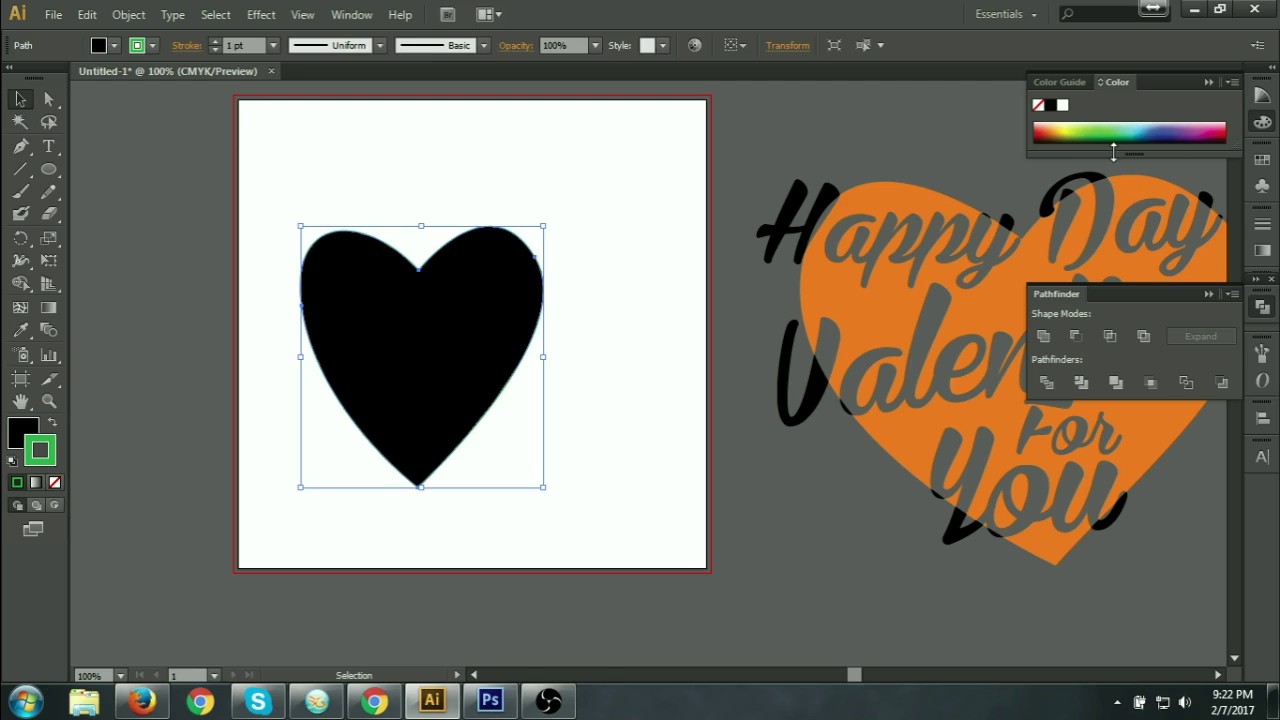
{"action": "left_click", "coordinate": [1050, 127]}
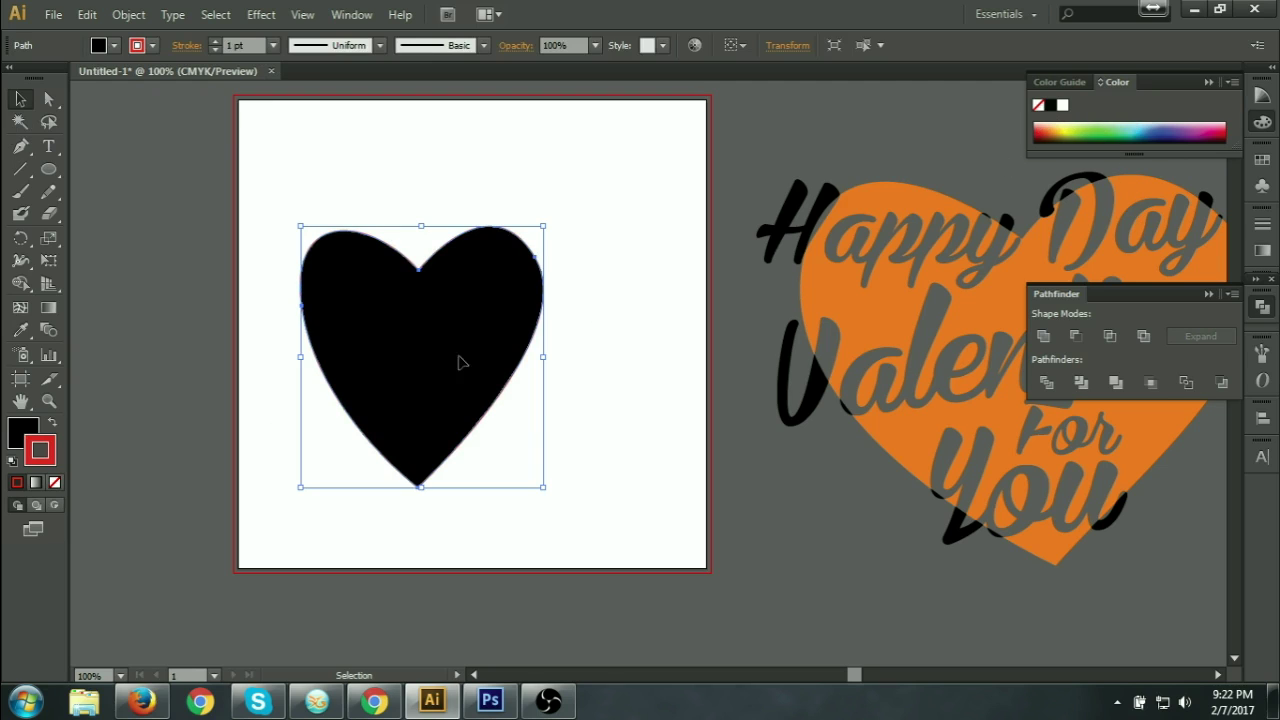
{"action": "left_click", "coordinate": [575, 413]}
{"action": "left_click", "coordinate": [440, 343]}
{"action": "left_click", "coordinate": [55, 483]}
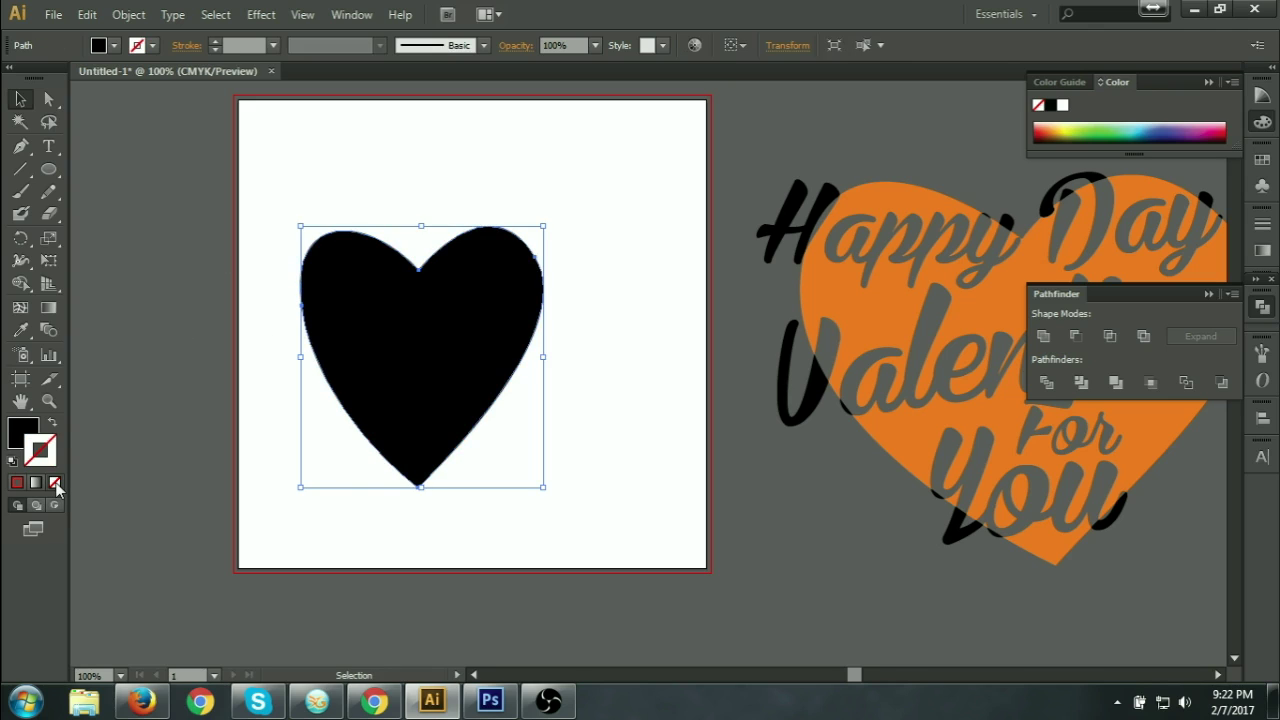
{"action": "left_click", "coordinate": [27, 436]}
{"action": "left_click", "coordinate": [443, 243]}
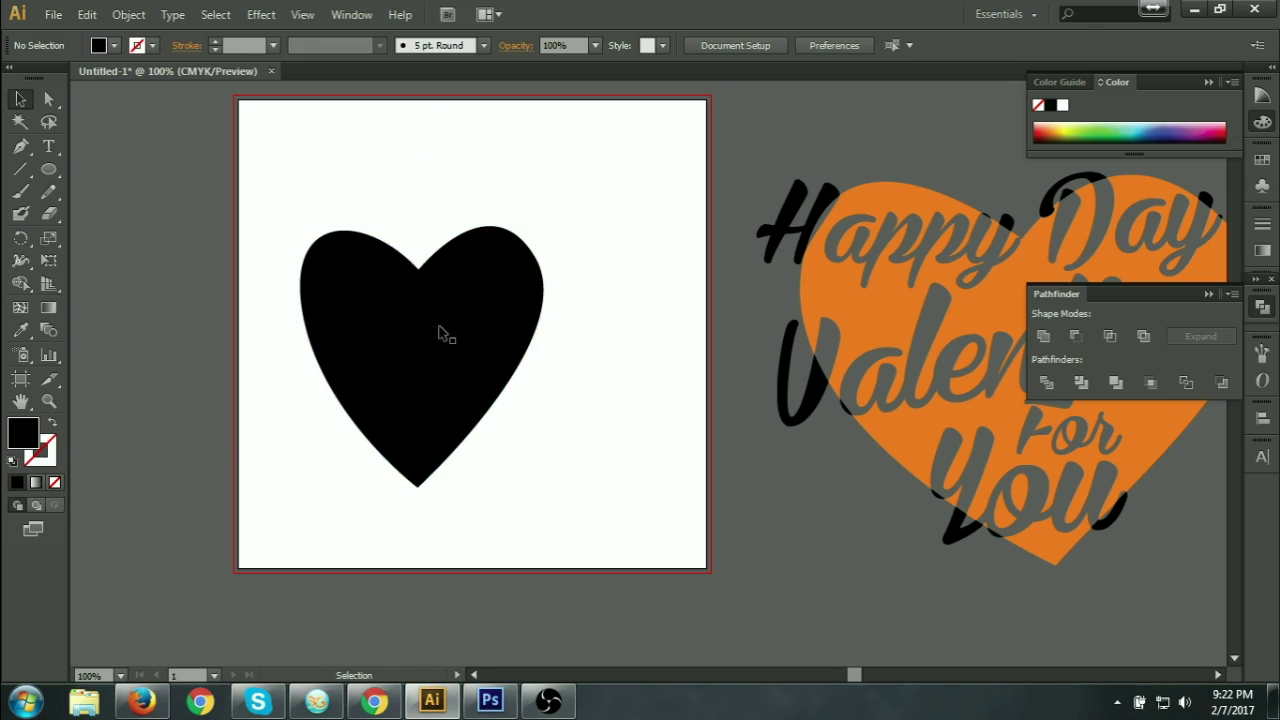
Step: Raise the heart's bottom tip to about X 200 px, Y 378 px and smooth the lower left side with its direction handle
{"action": "left_click_drag", "start_coordinate": [691, 469], "coordinate": [446, 431]}
{"action": "left_click_drag", "start_coordinate": [653, 420], "coordinate": [1017, 401]}
{"action": "left_click", "coordinate": [503, 354]}
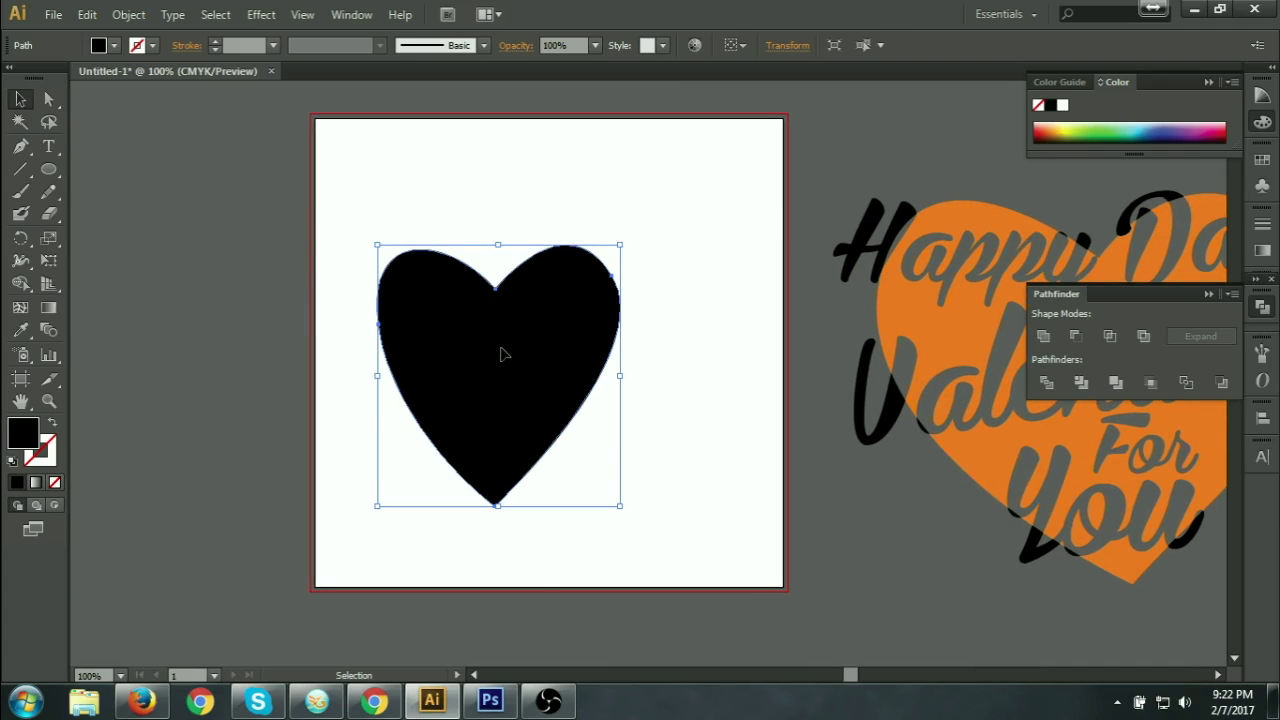
{"action": "left_click", "coordinate": [49, 99]}
{"action": "left_click_drag", "start_coordinate": [612, 562], "coordinate": [502, 471]}
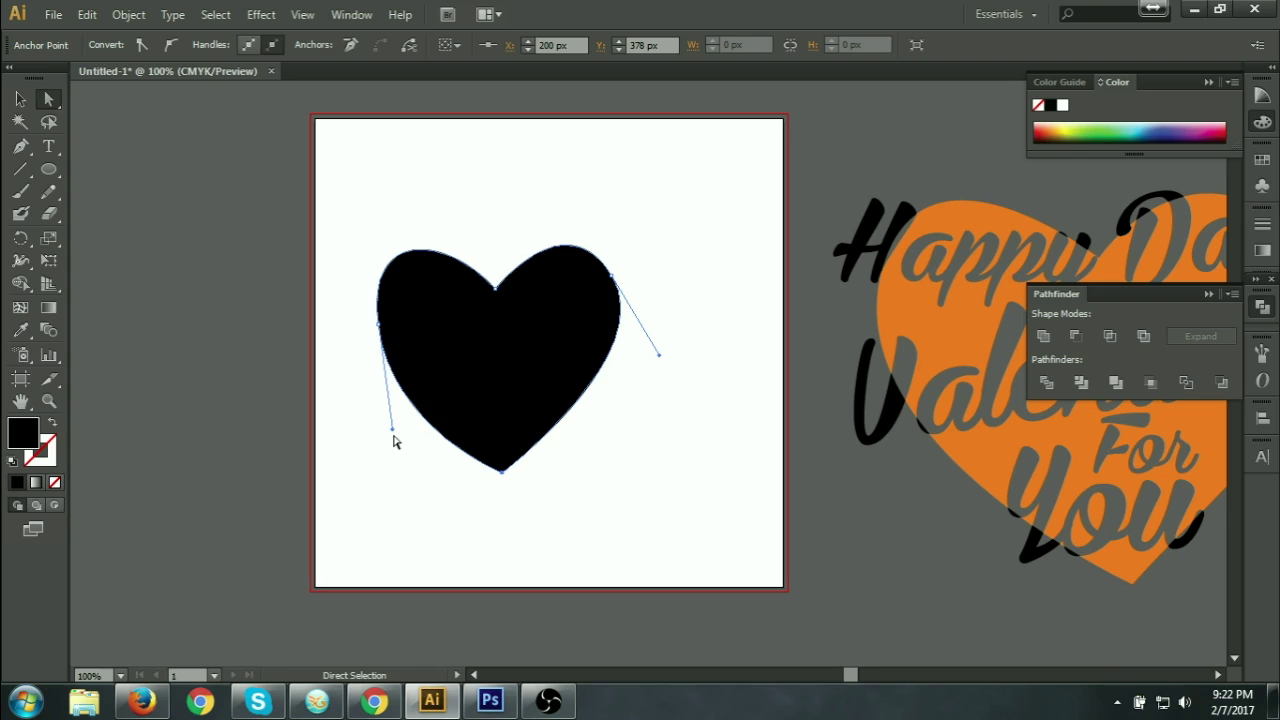
{"action": "left_click_drag", "start_coordinate": [391, 434], "coordinate": [401, 419]}
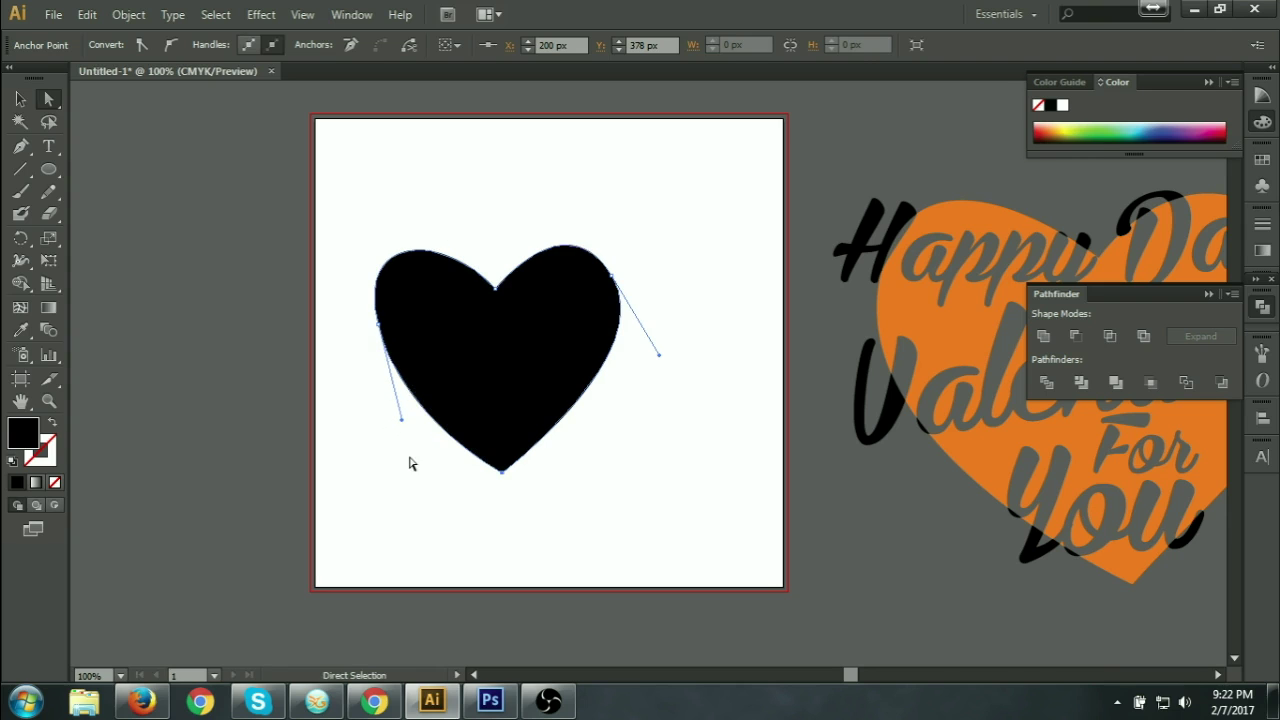
{"action": "left_click", "coordinate": [577, 527]}
{"action": "left_click_drag", "start_coordinate": [574, 528], "coordinate": [540, 574]}
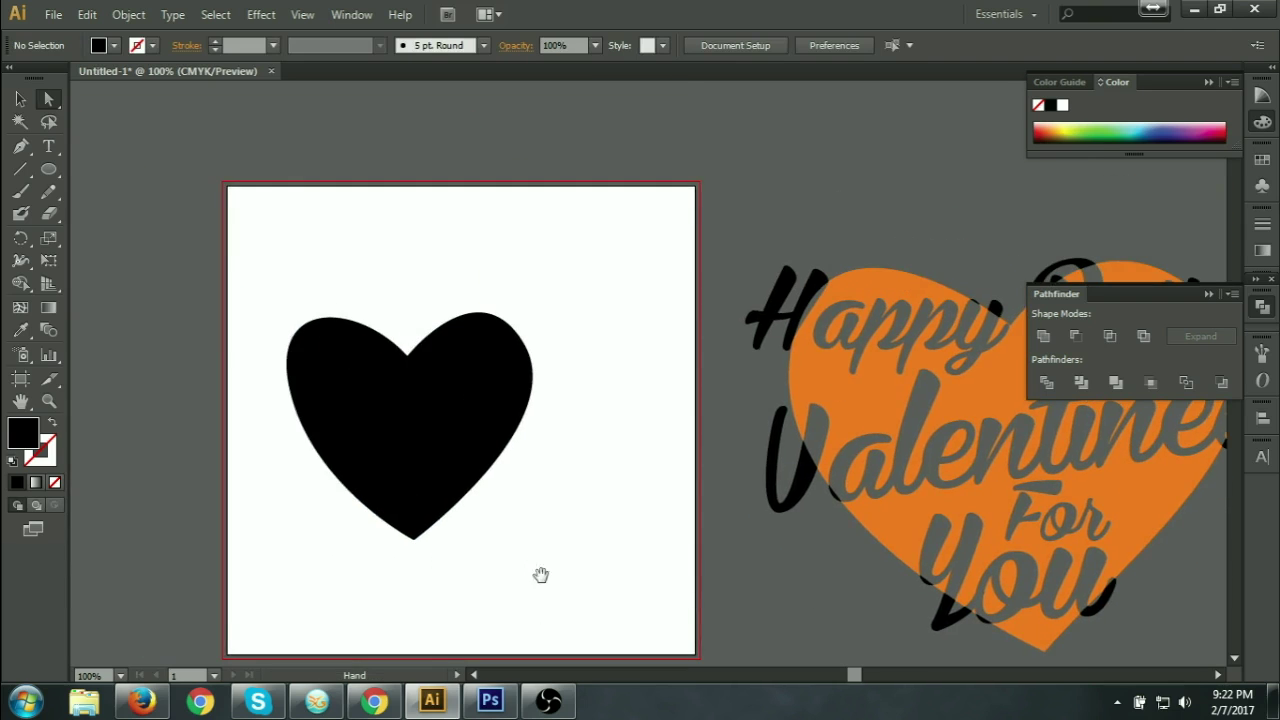
Step: Move the heart's top notch slightly upward and fine-tune the right lobe's curve with its direction handle
{"action": "left_click", "coordinate": [404, 343]}
{"action": "left_click_drag", "start_coordinate": [414, 366], "coordinate": [412, 350]}
{"action": "left_click", "coordinate": [554, 449]}
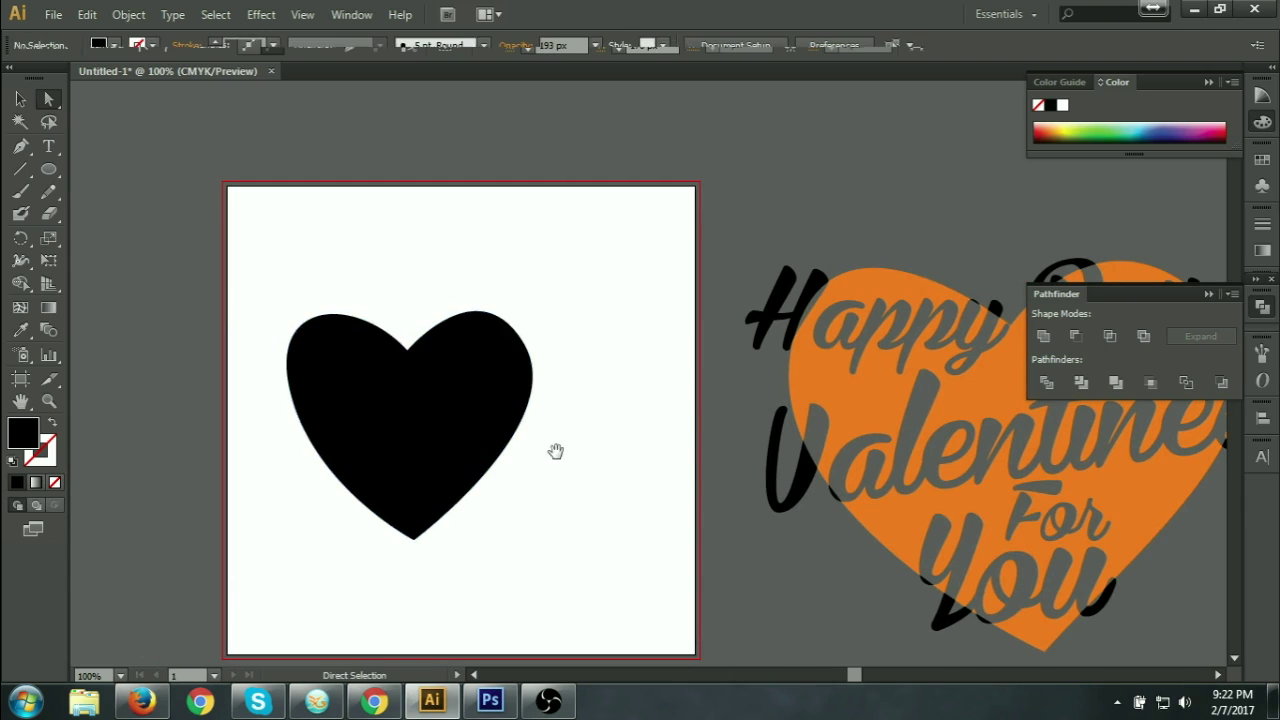
{"action": "left_click_drag", "start_coordinate": [562, 496], "coordinate": [567, 405]}
{"action": "left_click", "coordinate": [527, 252]}
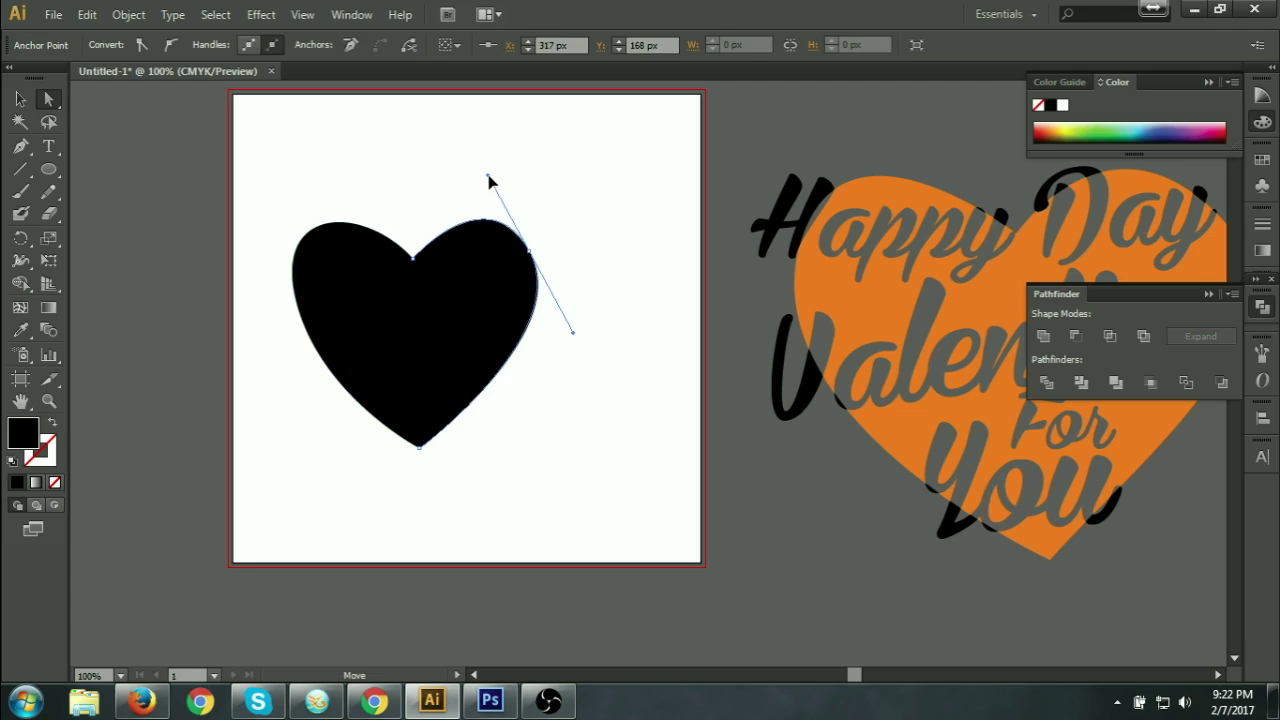
{"action": "left_click", "coordinate": [594, 375]}
{"action": "left_click_drag", "start_coordinate": [594, 375], "coordinate": [700, 376]}
{"action": "left_click_drag", "start_coordinate": [674, 534], "coordinate": [380, 491]}
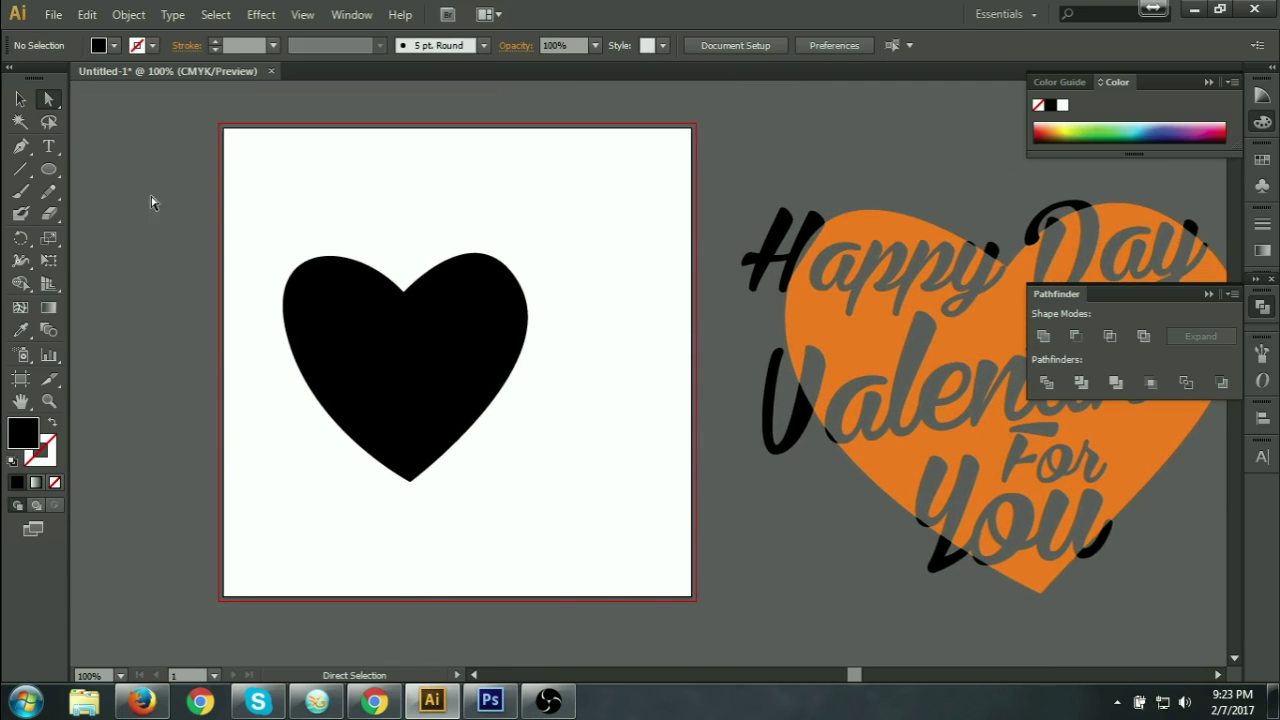
Step: Add the text "Happy" above the heart
{"action": "left_click", "coordinate": [22, 99]}
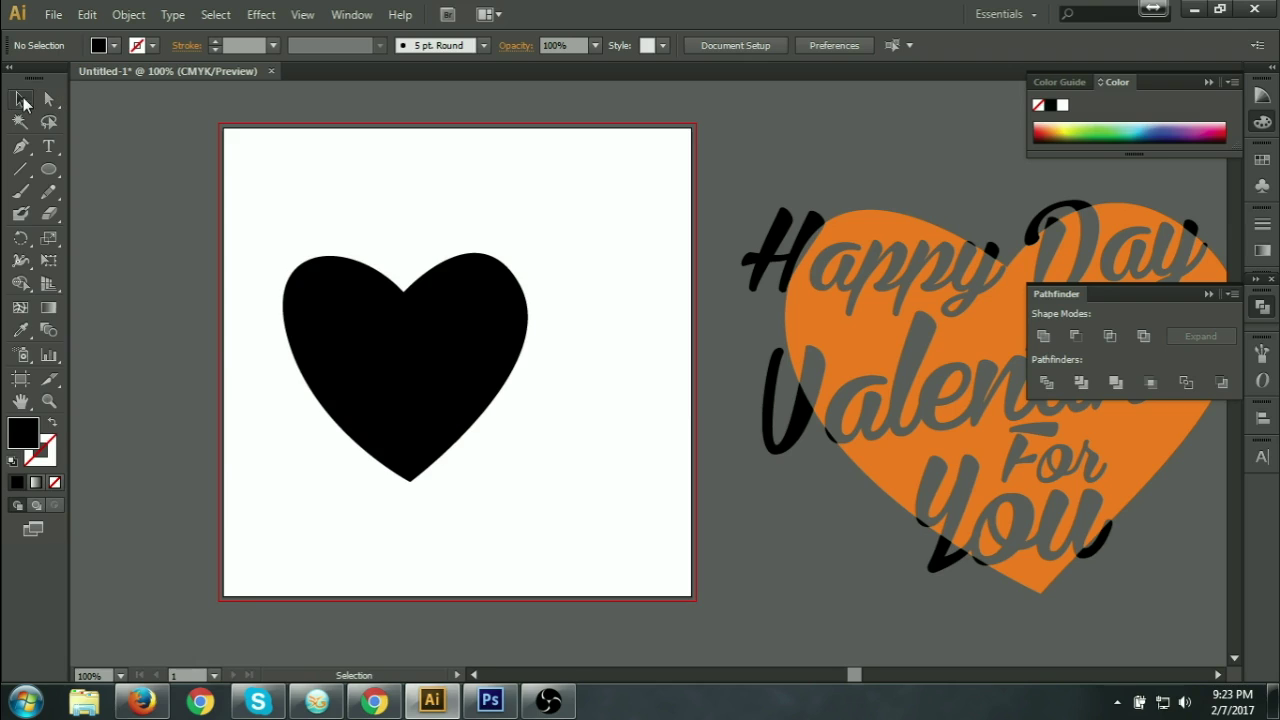
{"action": "left_click", "coordinate": [48, 146]}
{"action": "left_click", "coordinate": [350, 186]}
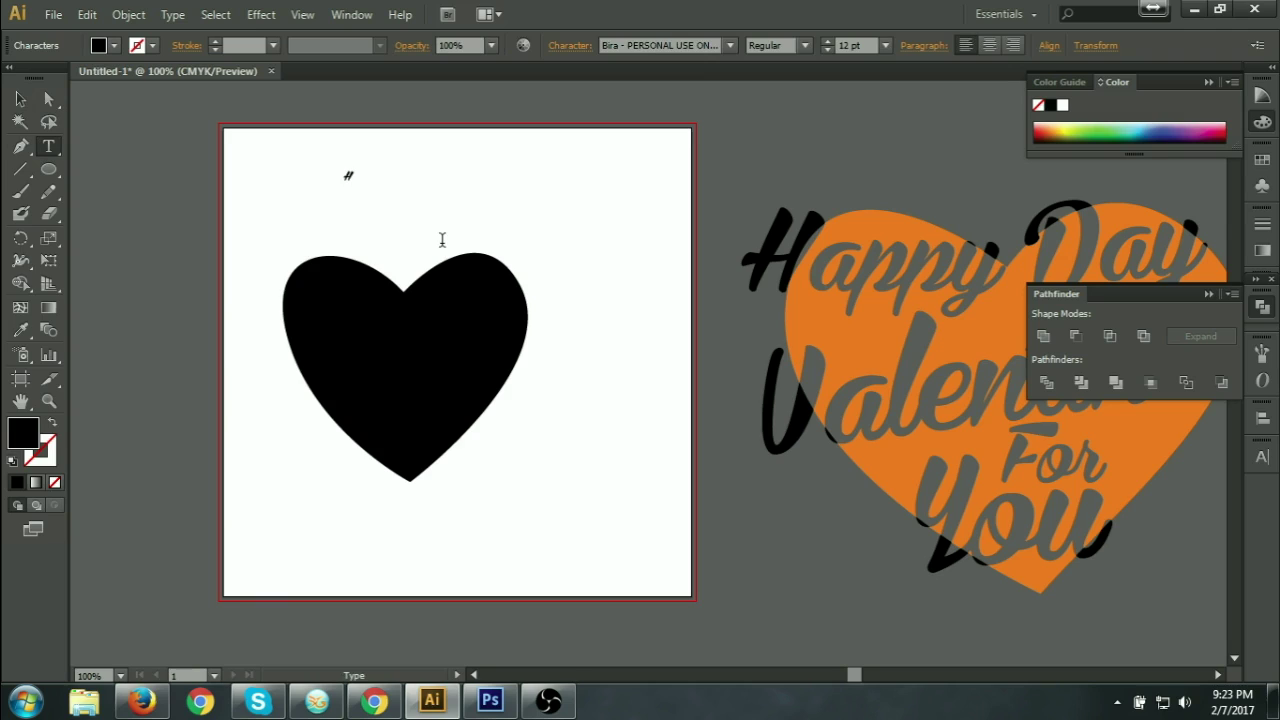
{"action": "type", "text": "Happy"}
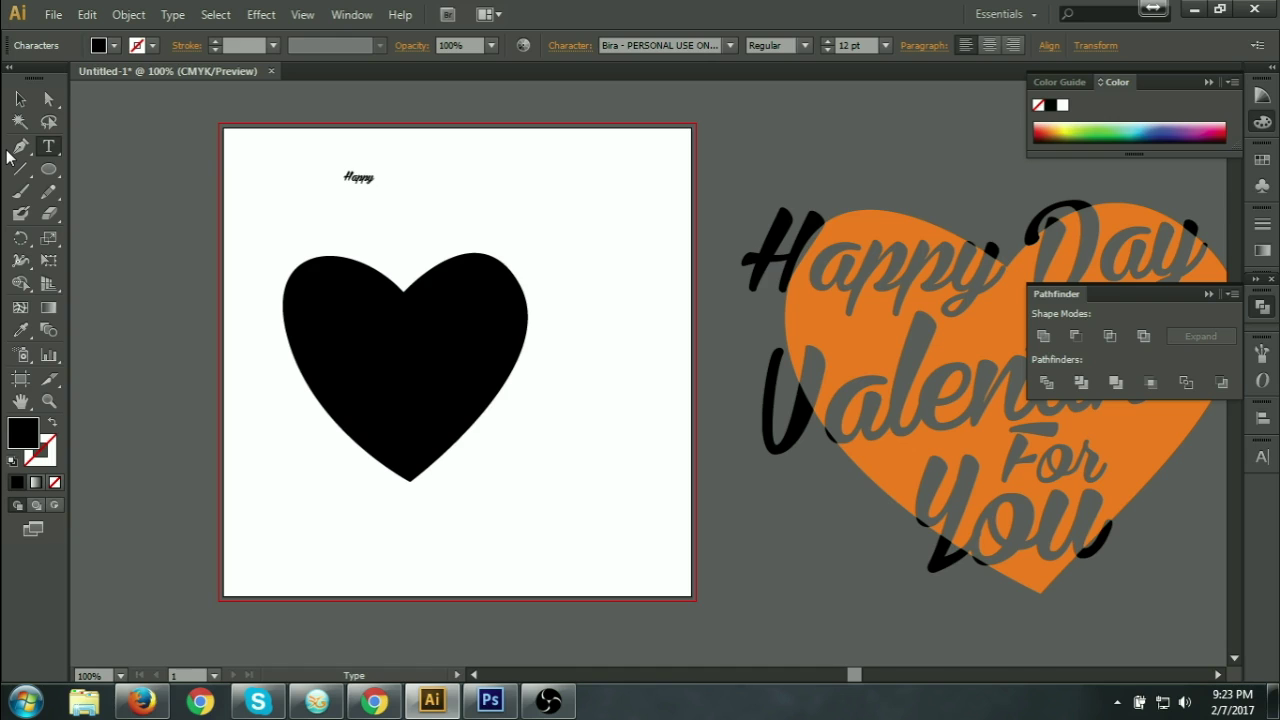
Step: Scale the "Happy" text up to about 76 pt and center it above the heart
{"action": "left_click", "coordinate": [20, 98]}
{"action": "left_click_drag", "start_coordinate": [378, 186], "coordinate": [470, 242]}
{"action": "left_click", "coordinate": [523, 229]}
{"action": "left_click_drag", "start_coordinate": [401, 183], "coordinate": [446, 208]}
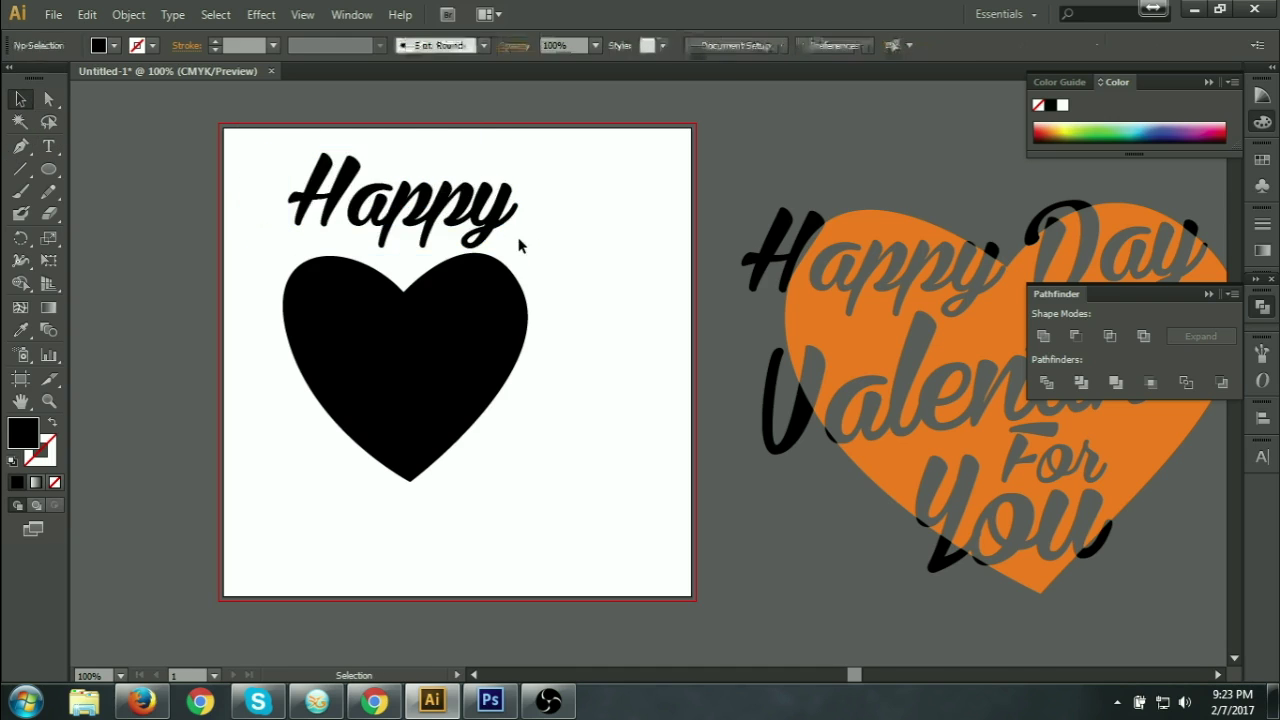
{"action": "left_click", "coordinate": [450, 211]}
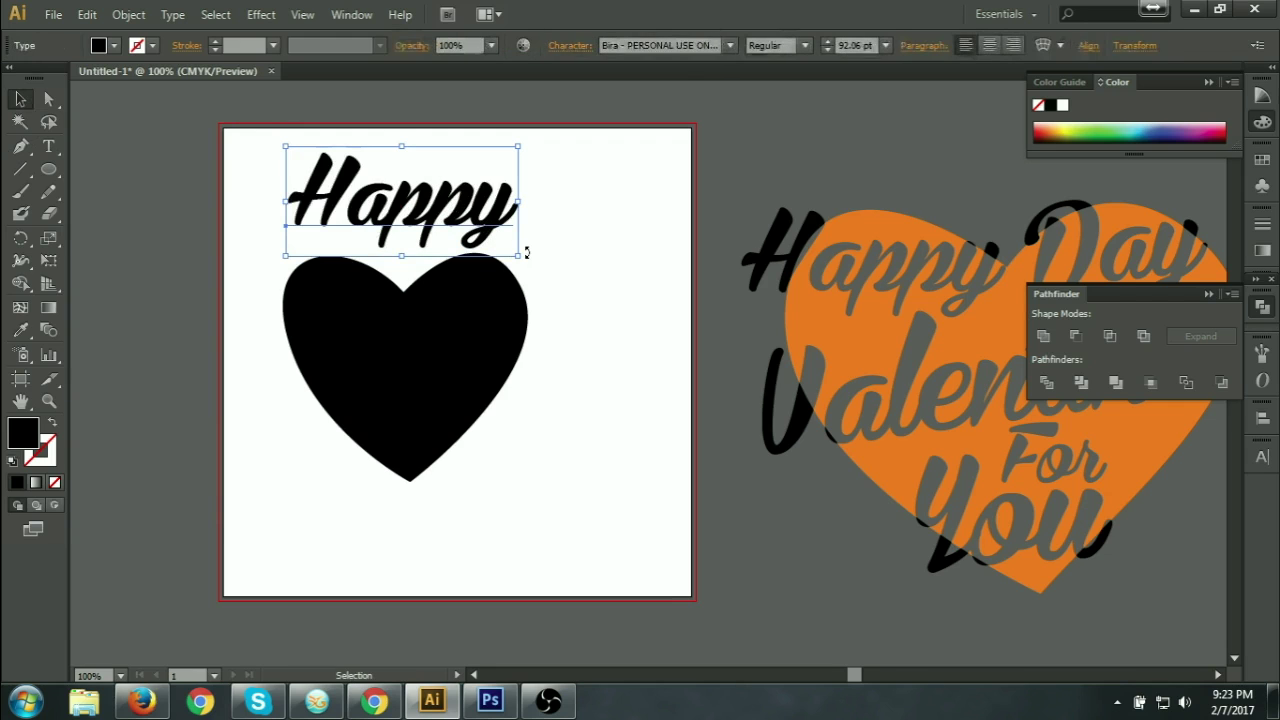
{"action": "left_click_drag", "start_coordinate": [519, 256], "coordinate": [498, 240]}
{"action": "left_click", "coordinate": [495, 225]}
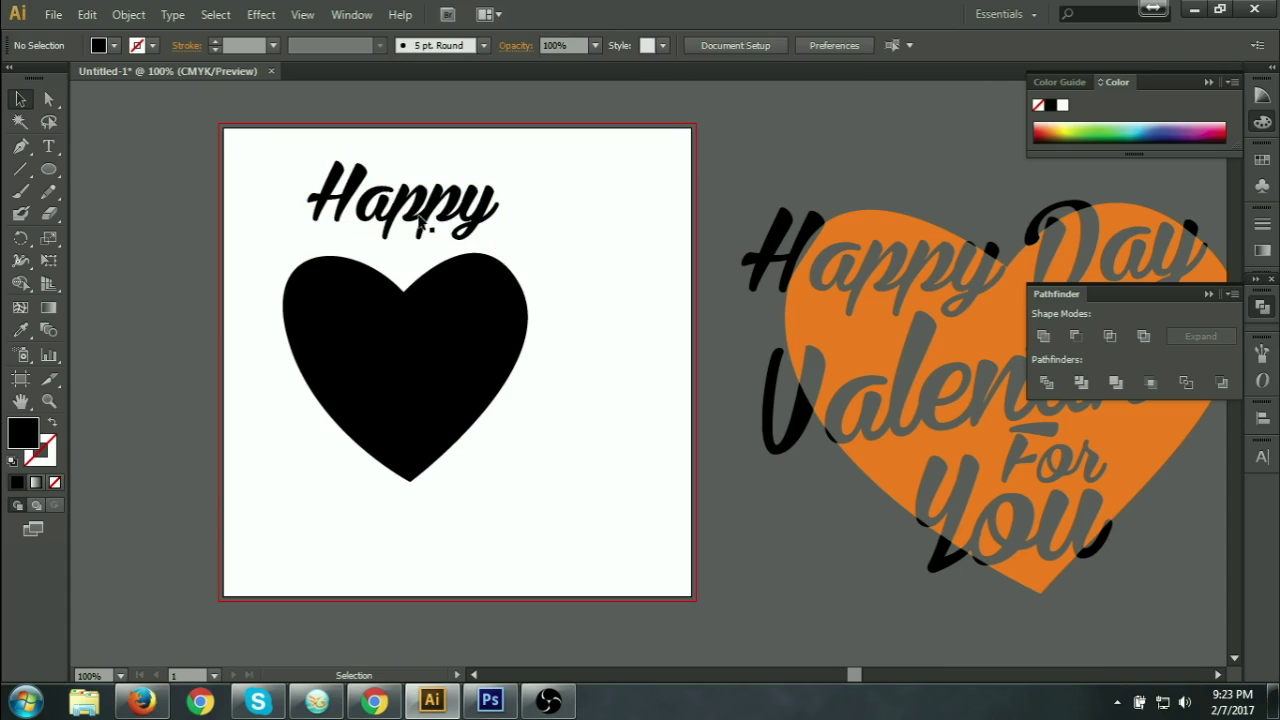
Step: Fill the "Happy" text with white and fit it inside the upper part of the heart at about 52 pt
{"action": "left_click_drag", "start_coordinate": [391, 209], "coordinate": [465, 322]}
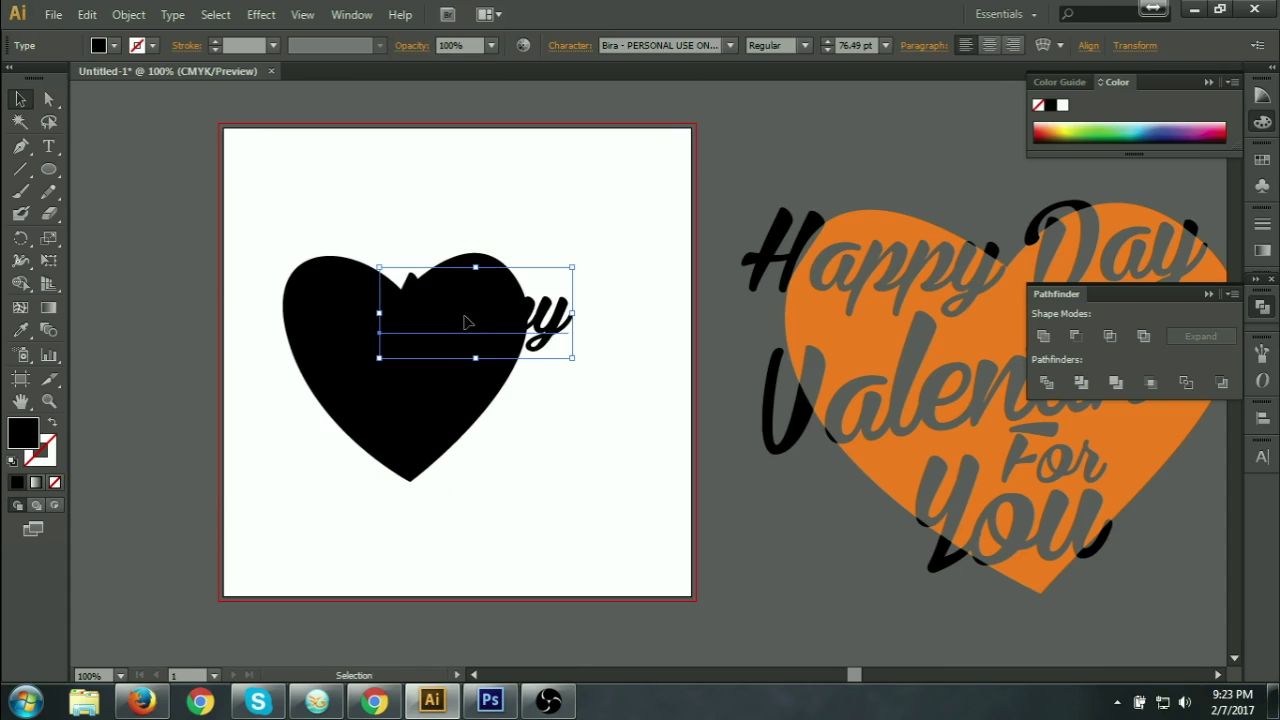
{"action": "left_click", "coordinate": [1062, 105]}
{"action": "left_click", "coordinate": [751, 303]}
{"action": "left_click_drag", "start_coordinate": [474, 305], "coordinate": [440, 345]}
{"action": "left_click", "coordinate": [551, 423]}
{"action": "left_click", "coordinate": [468, 340]}
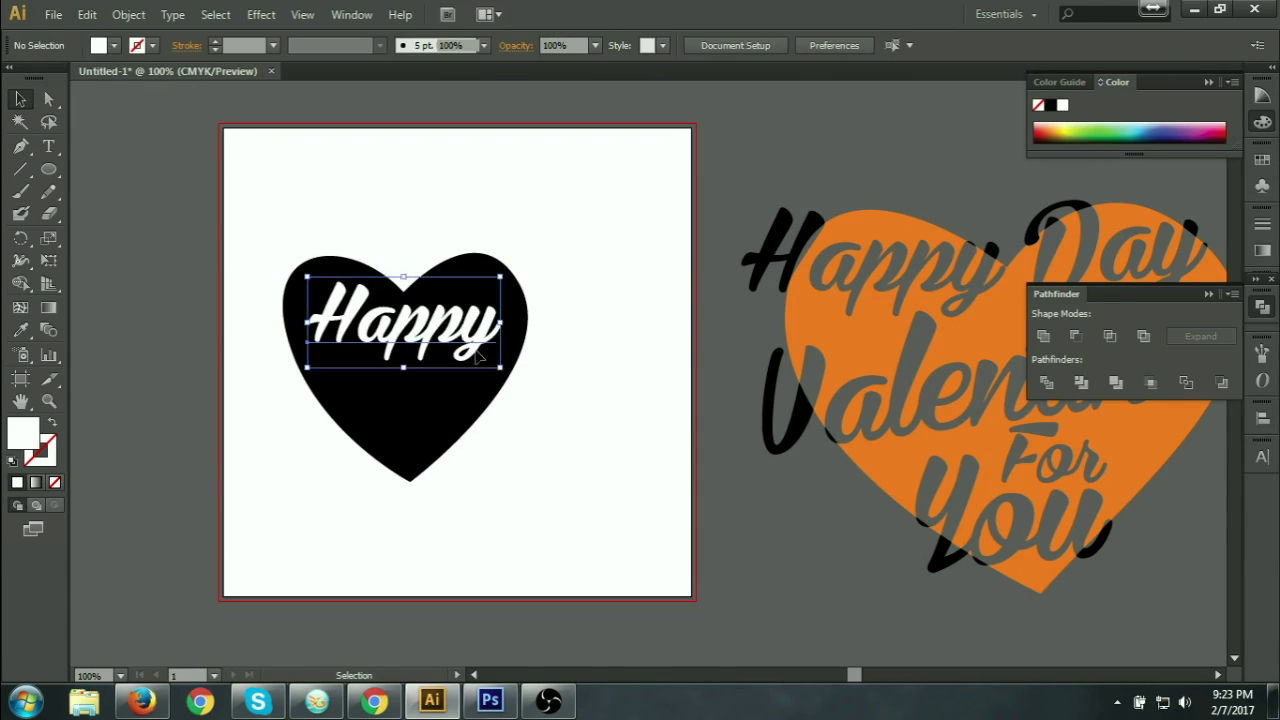
{"action": "left_click_drag", "start_coordinate": [499, 367], "coordinate": [470, 354]}
{"action": "left_click", "coordinate": [471, 397]}
Step: Move the "Happy" text over the outer edge of the heart's left lobe and fill it with green
{"action": "key", "text": "ctrl+equal"}
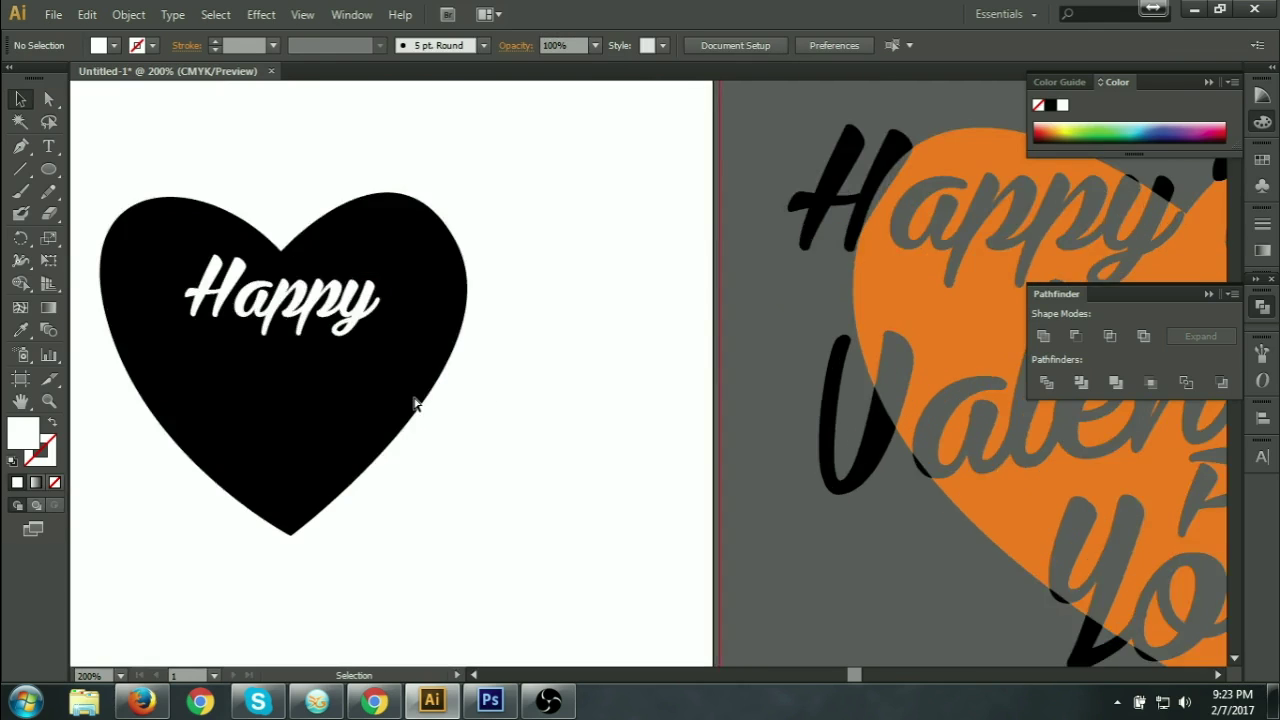
{"action": "left_click_drag", "start_coordinate": [733, 308], "coordinate": [551, 261]}
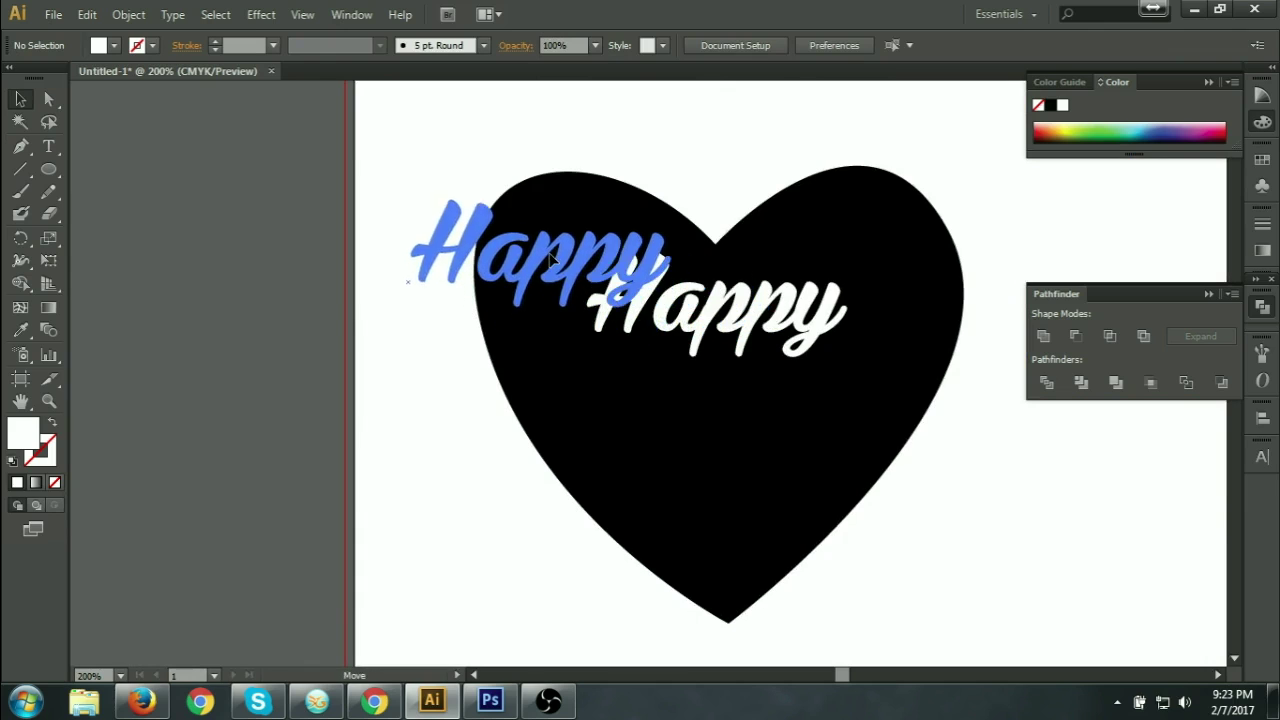
{"action": "left_click", "coordinate": [1097, 122]}
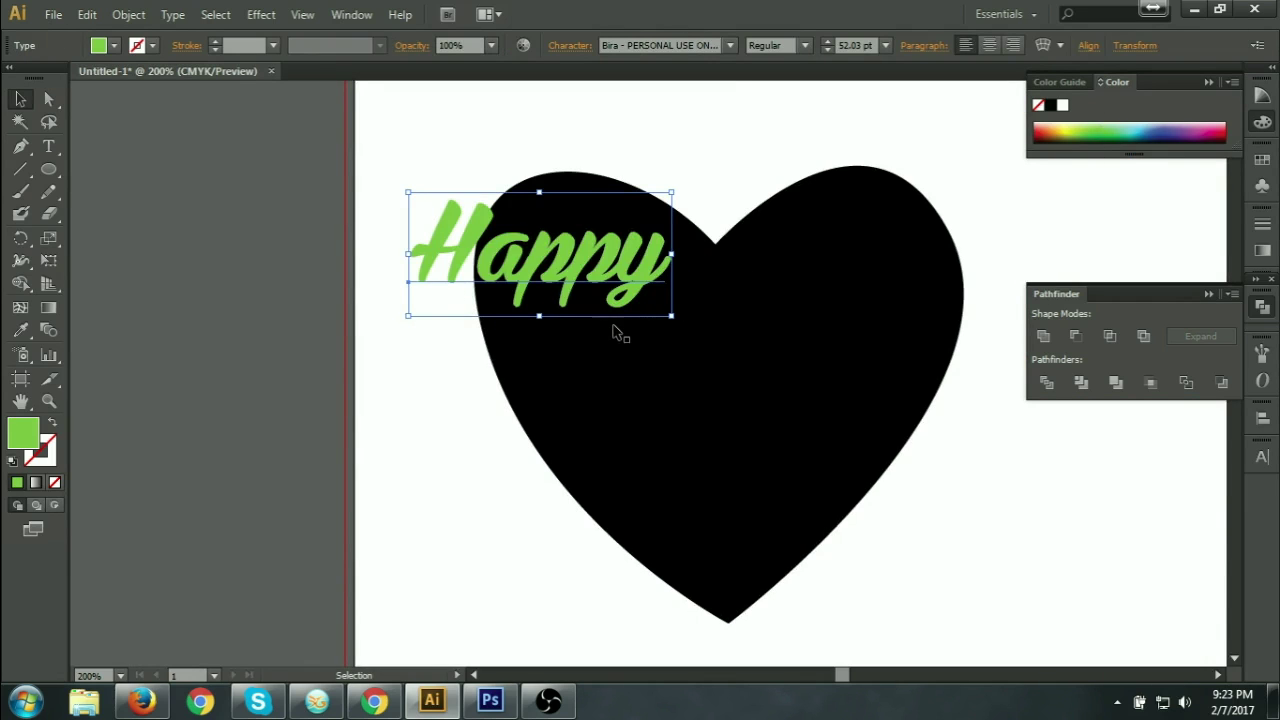
Step: Enlarge the green "Happy" text to about 72 pt and shift it further out over the heart's left edge
{"action": "left_click_drag", "start_coordinate": [670, 316], "coordinate": [722, 340]}
{"action": "left_click_drag", "start_coordinate": [628, 291], "coordinate": [616, 256]}
{"action": "key", "text": "space"}
{"action": "left_click_drag", "start_coordinate": [657, 343], "coordinate": [538, 426]}
Step: Duplicate the "Happy" text below itself and change the copy to "Valentines"
{"action": "left_click_drag", "start_coordinate": [448, 257], "coordinate": [447, 445]}
{"action": "key", "text": "t"}
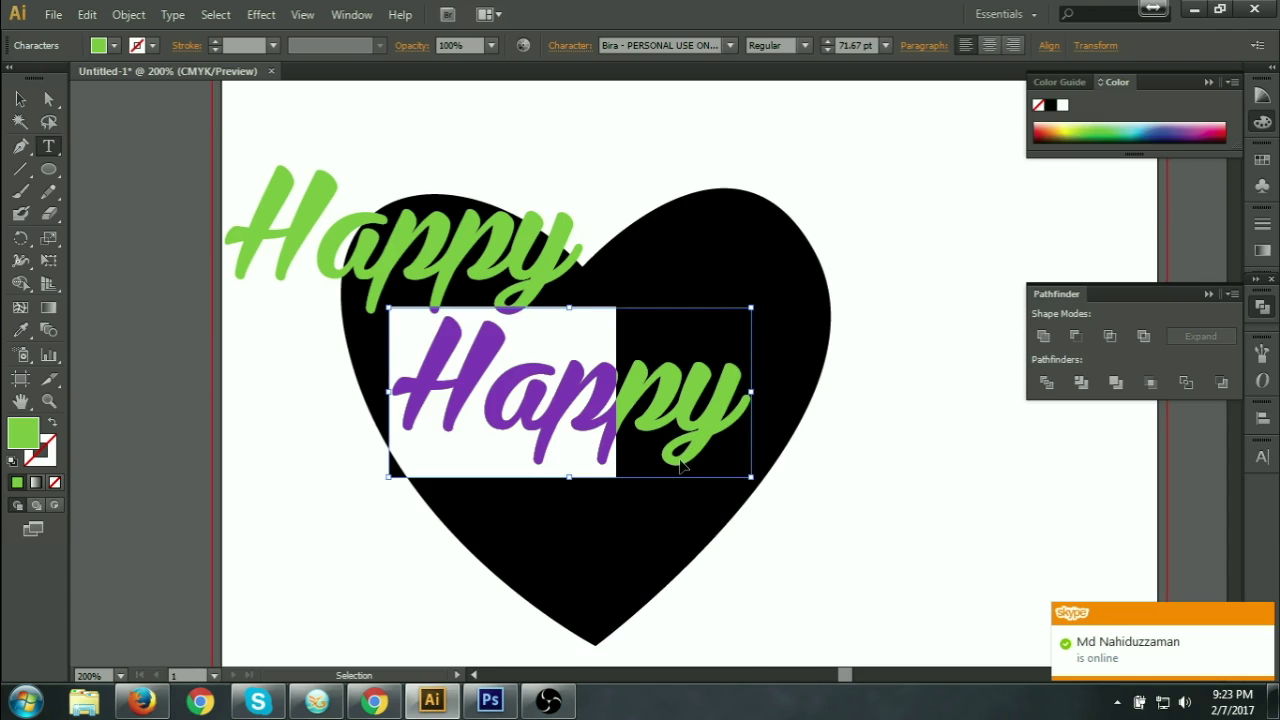
{"action": "double_click", "coordinate": [648, 460]}
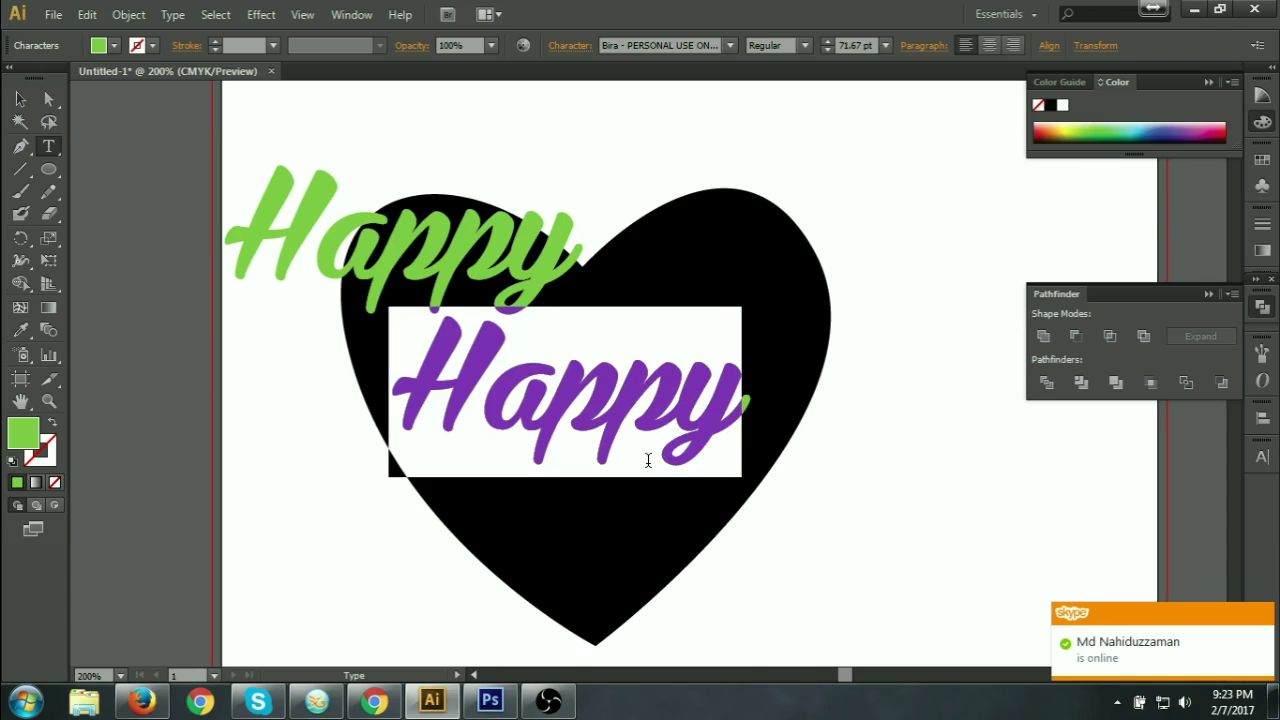
{"action": "type", "text": "Valle"}
{"action": "key", "text": "BackSpace"}
{"action": "key", "text": "BackSpace"}
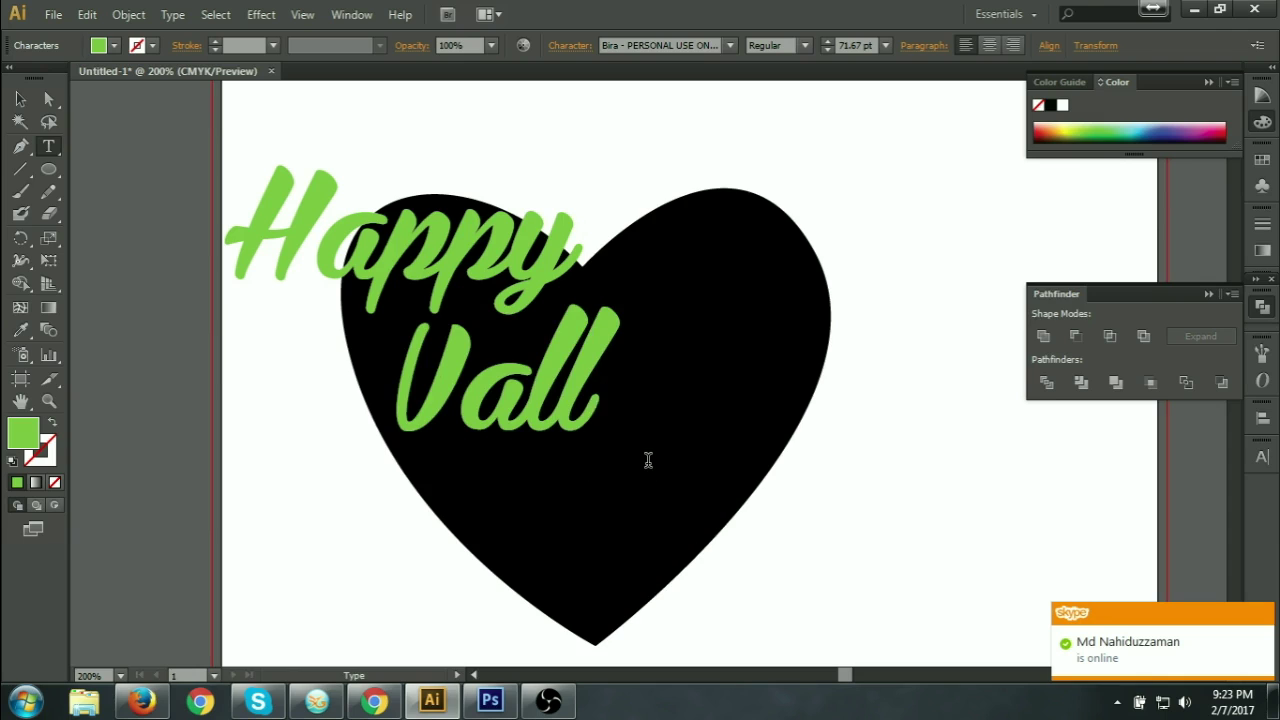
{"action": "type", "text": "entines"}
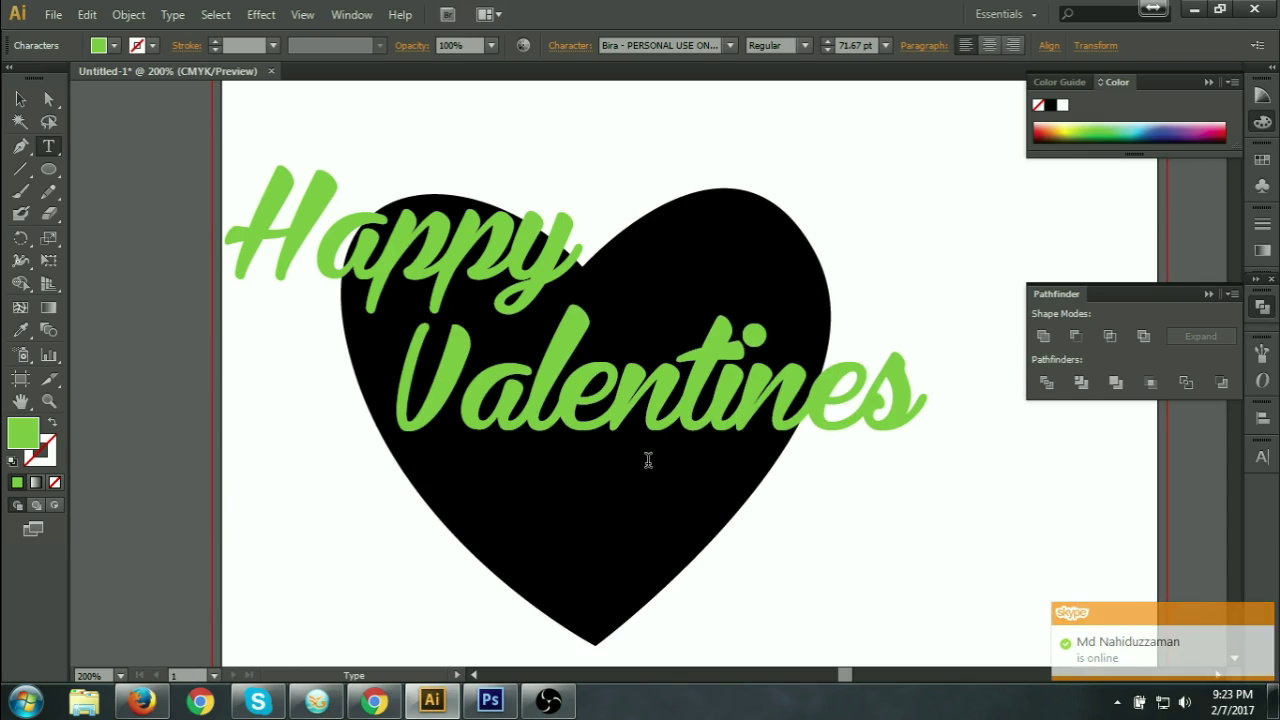
Step: Move the "Valentines" text up so it sits closely beneath "Happy"
{"action": "key", "text": "Escape"}
{"action": "mouse_move", "coordinate": [760, 395]}
{"action": "left_mouse_down"}
{"action": "mouse_move", "coordinate": [746, 390]}
{"action": "mouse_move", "coordinate": [752, 375]}
{"action": "mouse_move", "coordinate": [768, 390]}
{"action": "left_mouse_up"}
{"action": "left_click", "coordinate": [963, 514]}
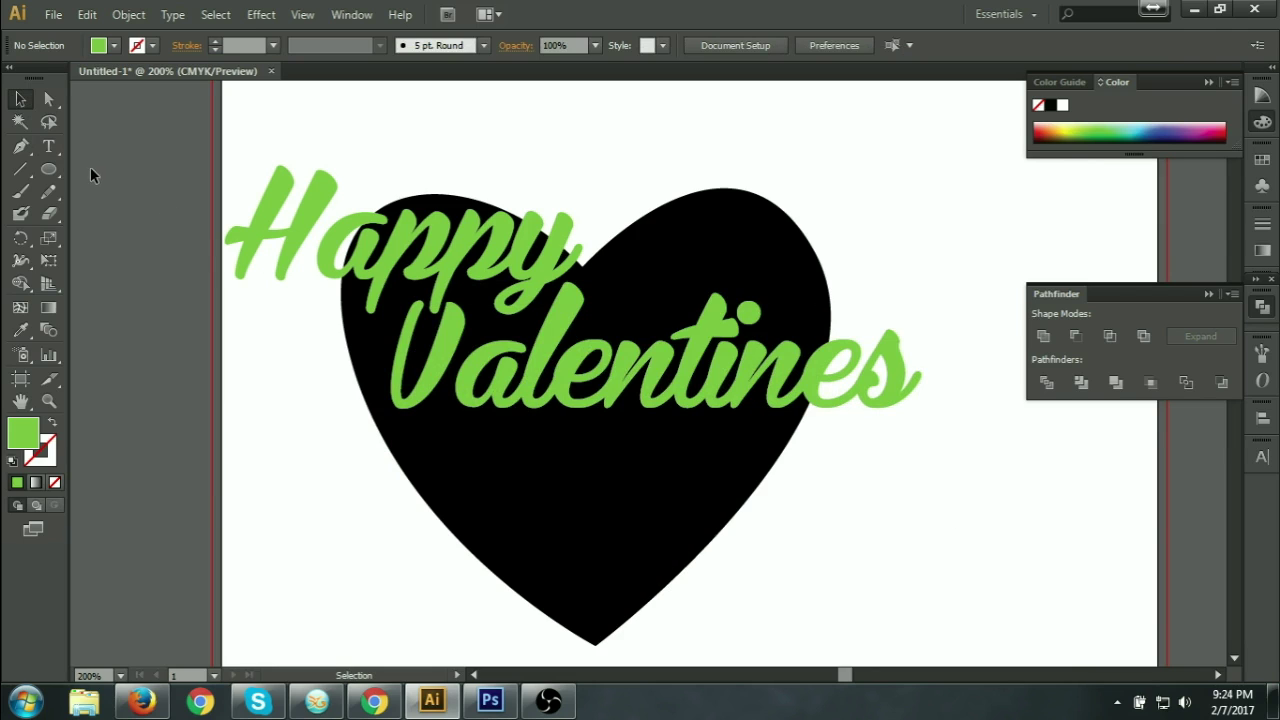
Step: Duplicate the "Happy" text to its right and change the copy to "Day"
{"action": "left_click_drag", "start_coordinate": [522, 256], "coordinate": [884, 258]}
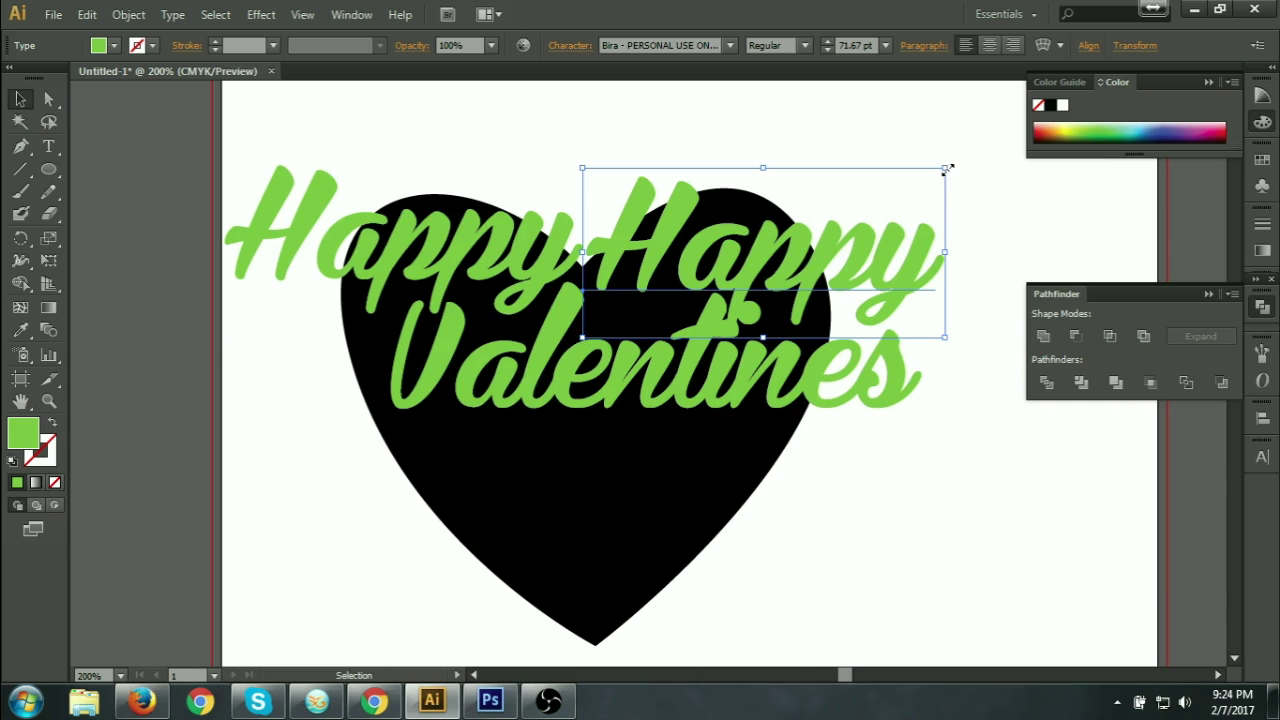
{"action": "double_click", "coordinate": [815, 325]}
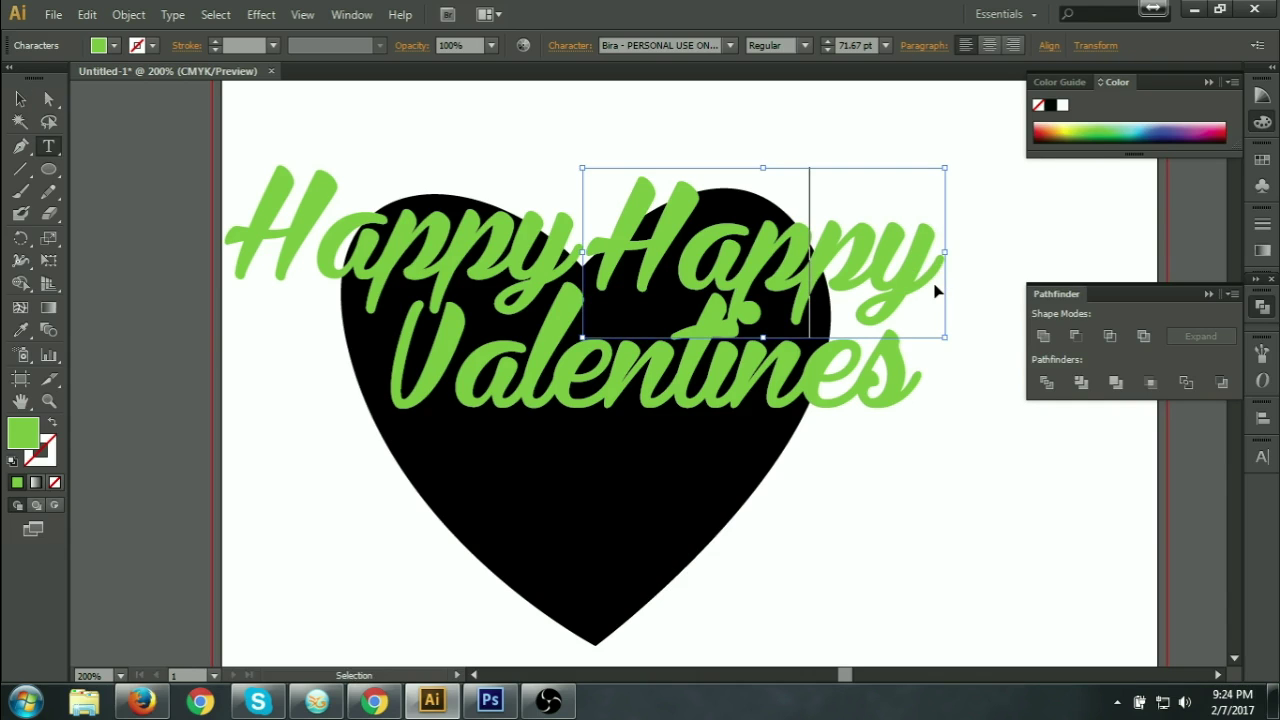
{"action": "key", "text": "ctrl+a"}
{"action": "type", "text": "Da"}
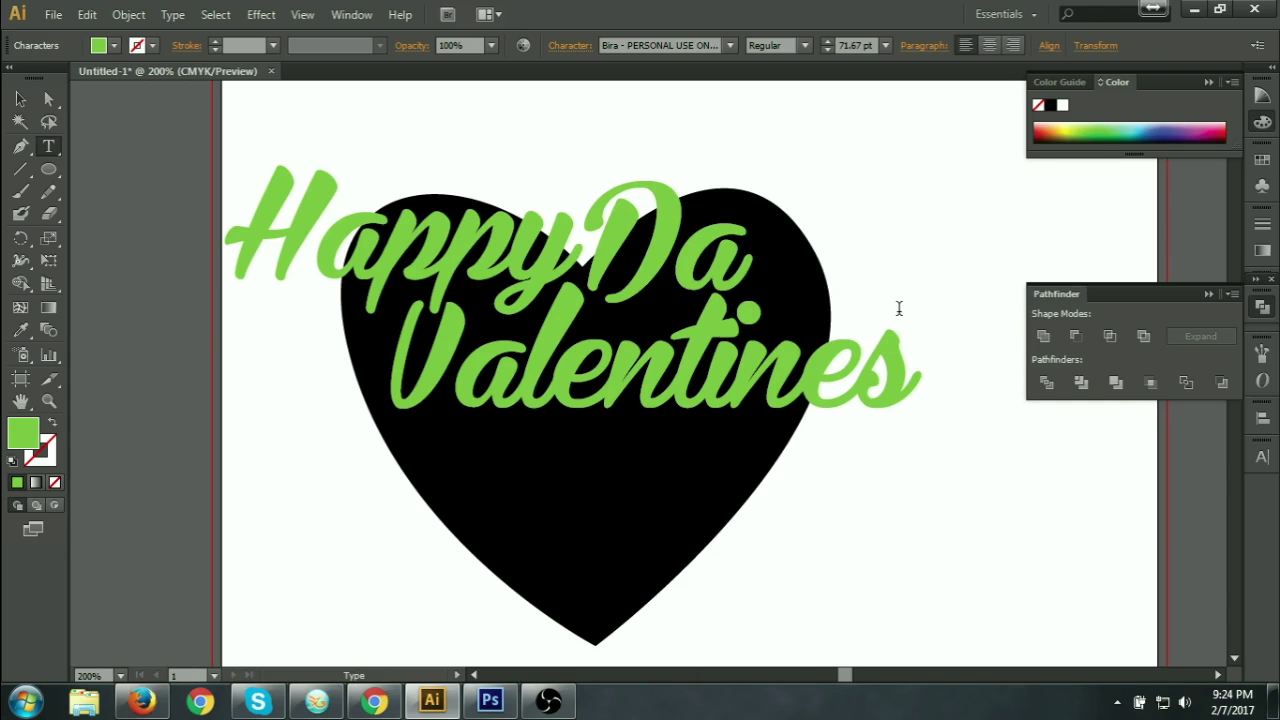
{"action": "type", "text": "ty"}
{"action": "key", "text": "BackSpace"}
{"action": "key", "text": "BackSpace"}
{"action": "type", "text": "y"}
Step: Position "Day" over the heart's right lobe at about 77 pt and nudge "Valentines" slightly to fit under it
{"action": "left_click", "coordinate": [20, 99]}
{"action": "left_click_drag", "start_coordinate": [755, 264], "coordinate": [813, 288]}
{"action": "left_click", "coordinate": [876, 510]}
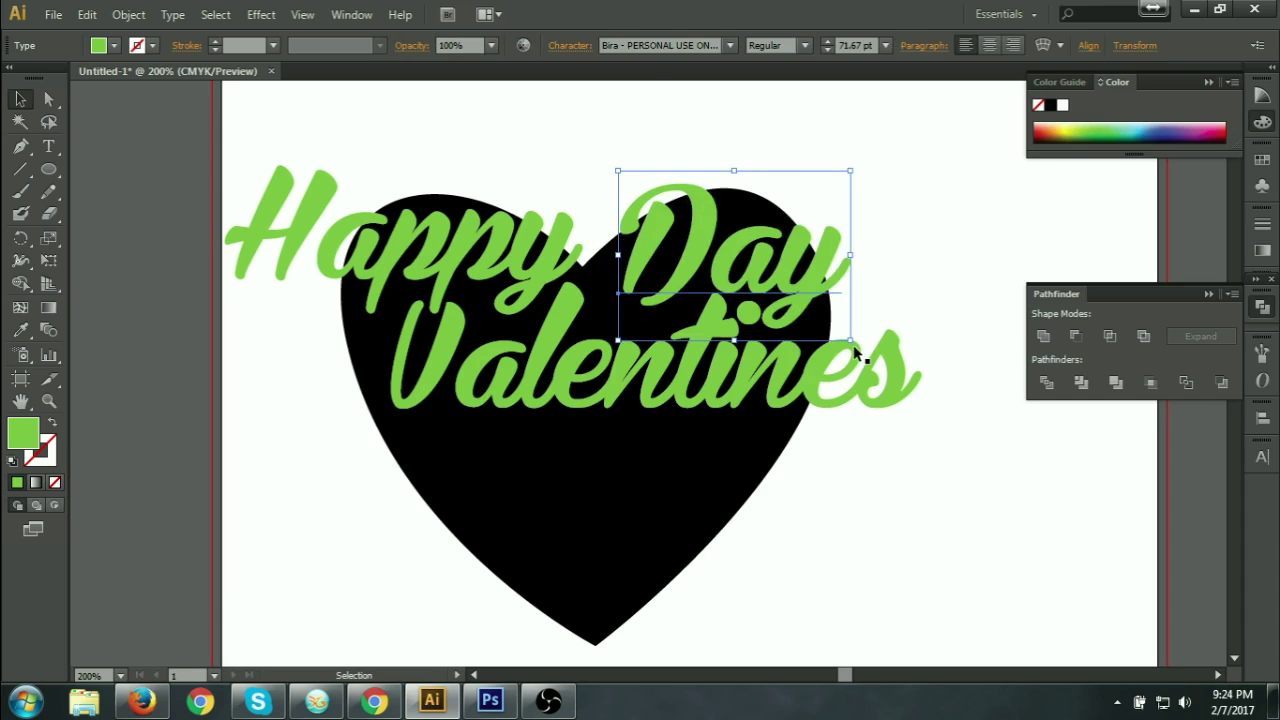
{"action": "left_click_drag", "start_coordinate": [850, 340], "coordinate": [859, 347]}
{"action": "left_click_drag", "start_coordinate": [700, 380], "coordinate": [768, 368]}
{"action": "left_click", "coordinate": [803, 546]}
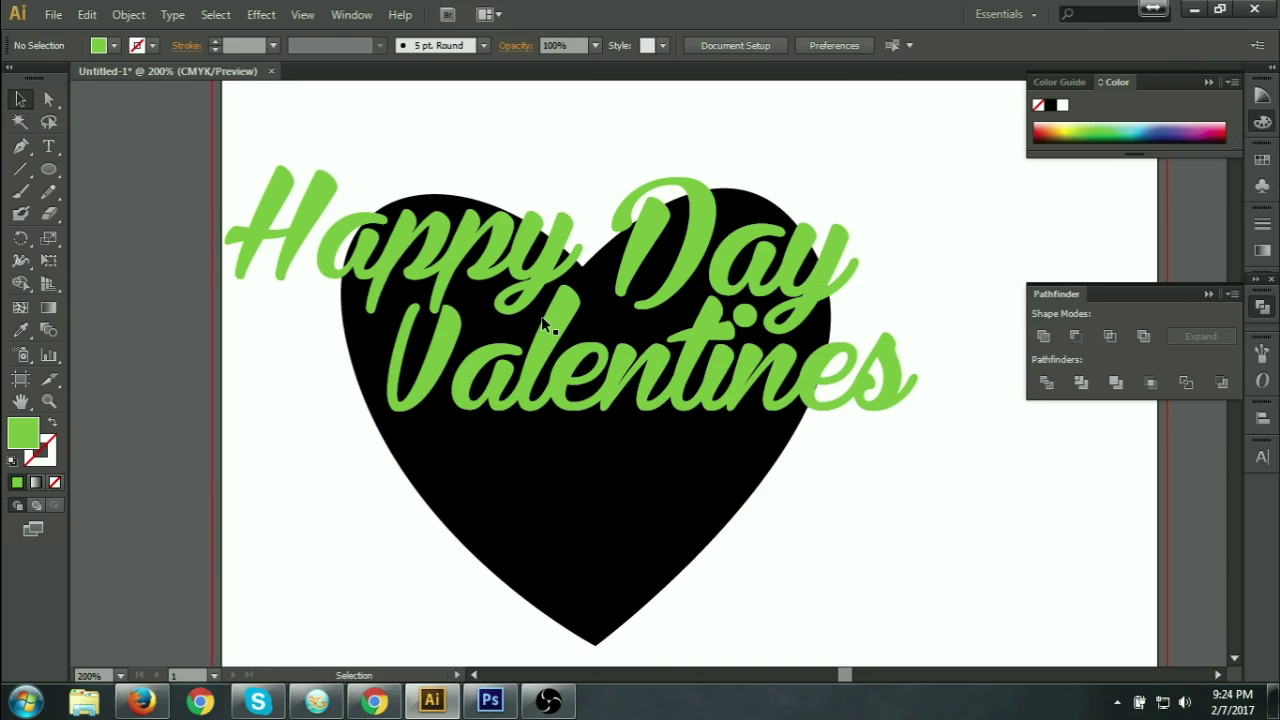
{"action": "left_click_drag", "start_coordinate": [528, 298], "coordinate": [526, 296]}
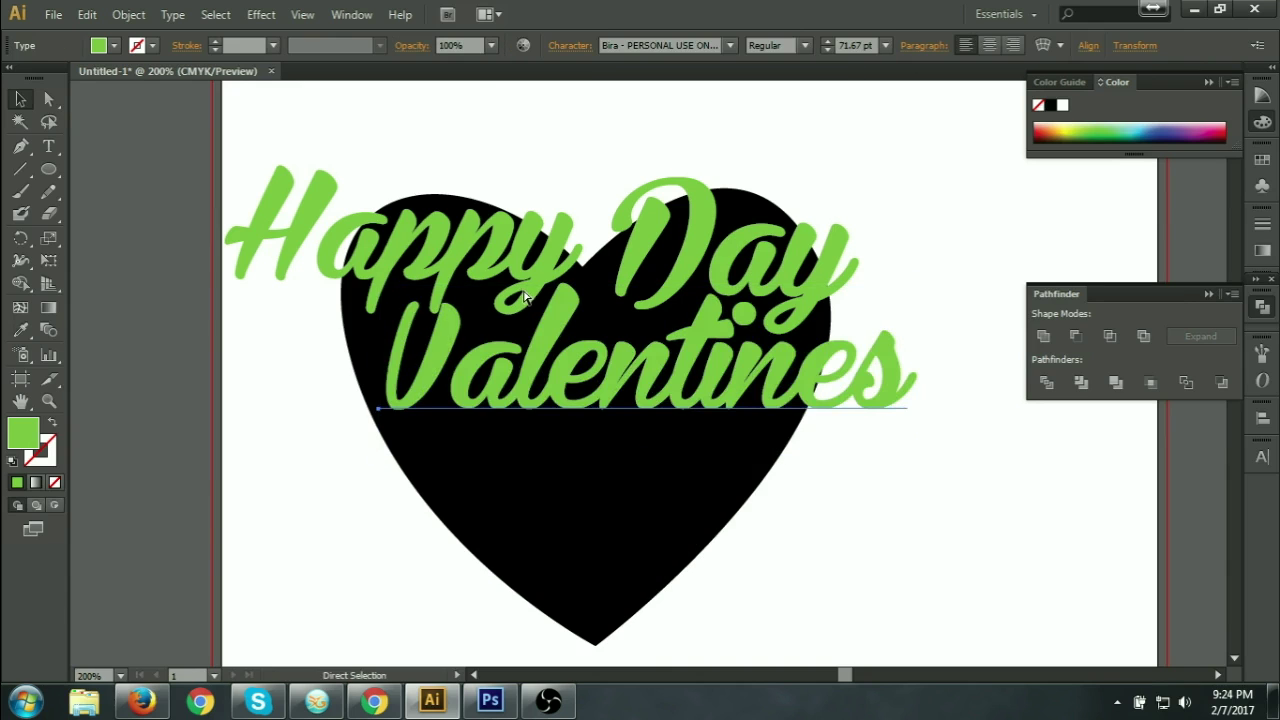
{"action": "left_click", "coordinate": [504, 242]}
{"action": "left_click", "coordinate": [840, 525]}
{"action": "left_click_drag", "start_coordinate": [861, 528], "coordinate": [865, 560]}
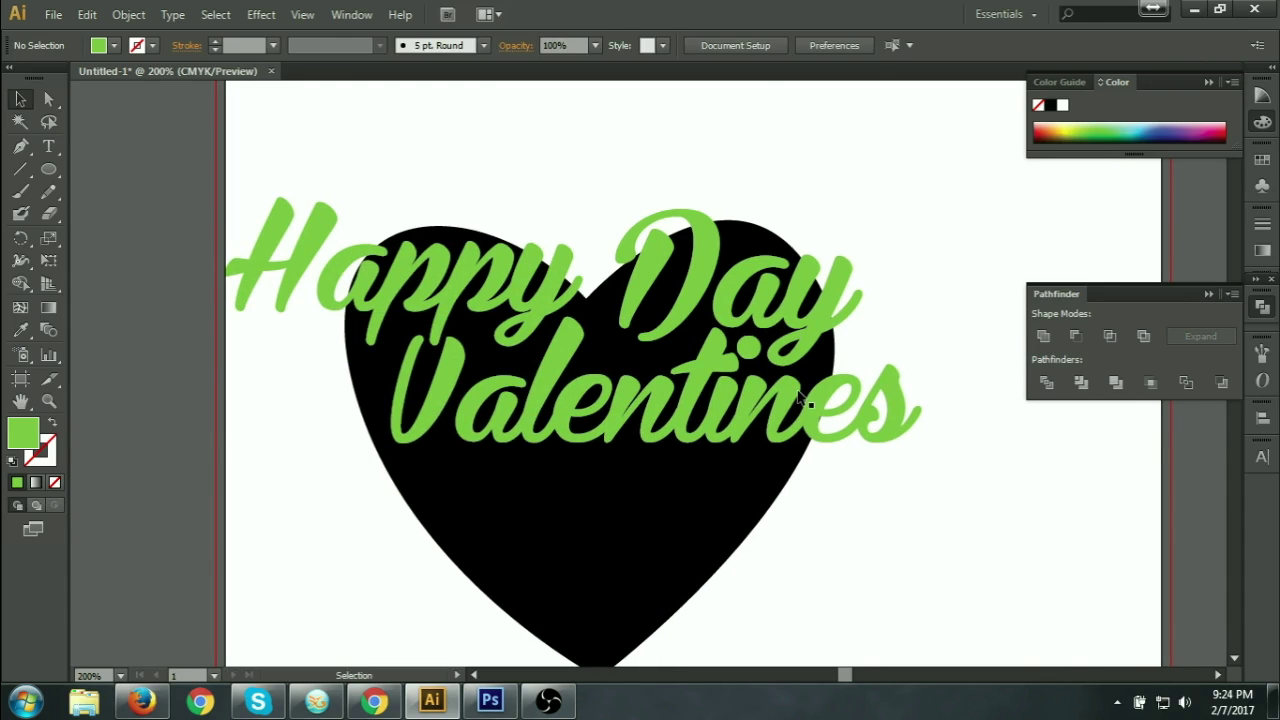
{"action": "left_click_drag", "start_coordinate": [891, 563], "coordinate": [923, 558]}
{"action": "left_click_drag", "start_coordinate": [863, 603], "coordinate": [823, 519]}
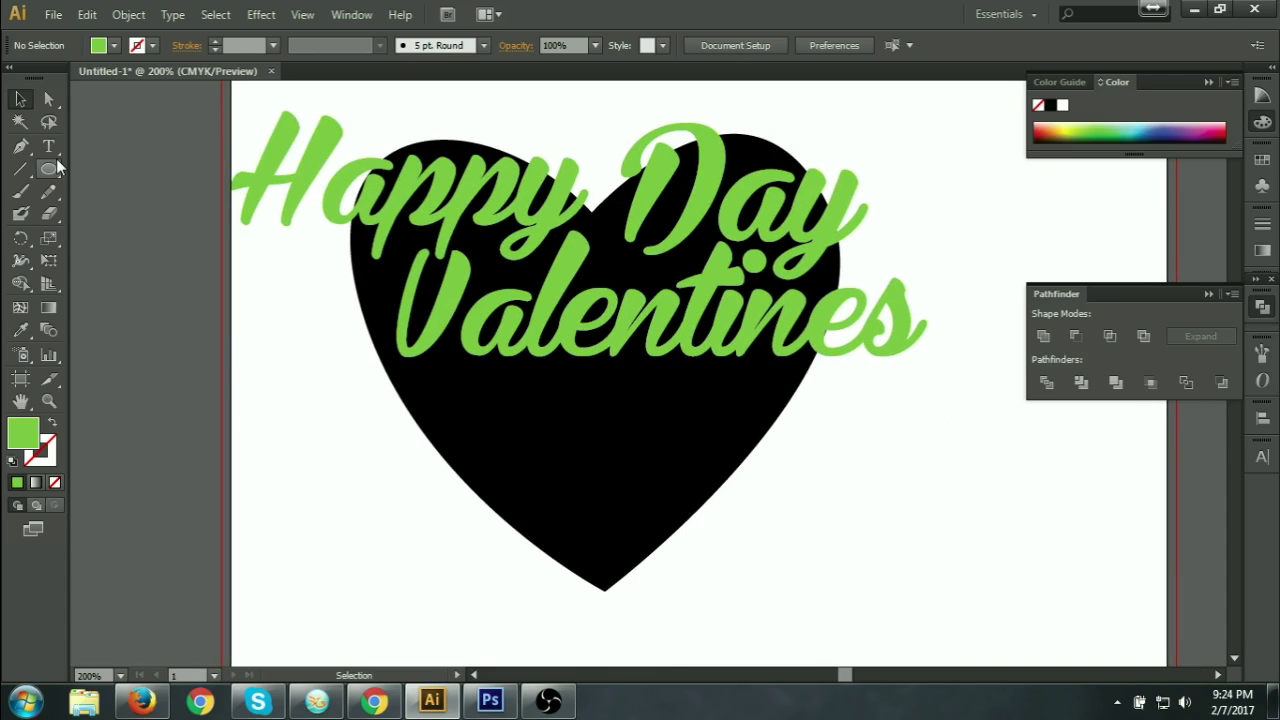
Step: Place a copy of the "Day" text below "Valentines" and change it to "For"
{"action": "key", "text": "ctrl+v"}
{"action": "key", "text": "ctrl+shift+a"}
{"action": "key", "text": "t"}
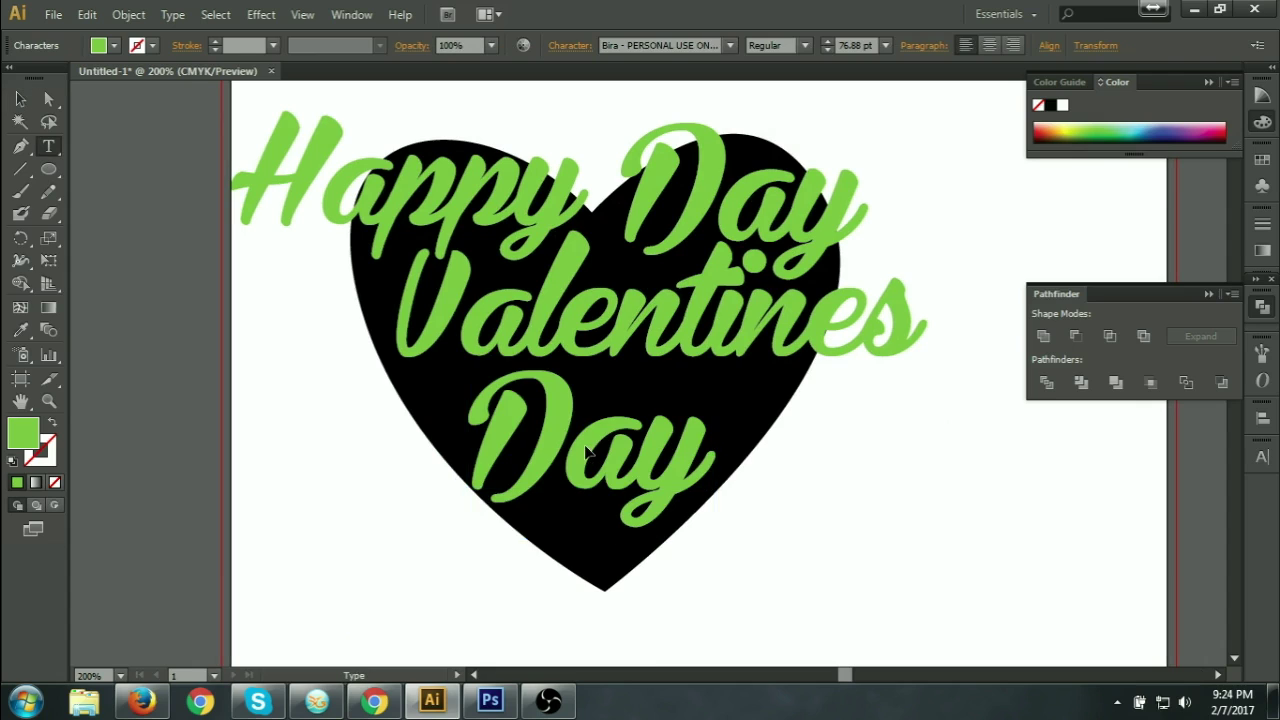
{"action": "left_click_drag", "start_coordinate": [545, 470], "coordinate": [504, 490]}
{"action": "double_click", "coordinate": [518, 487]}
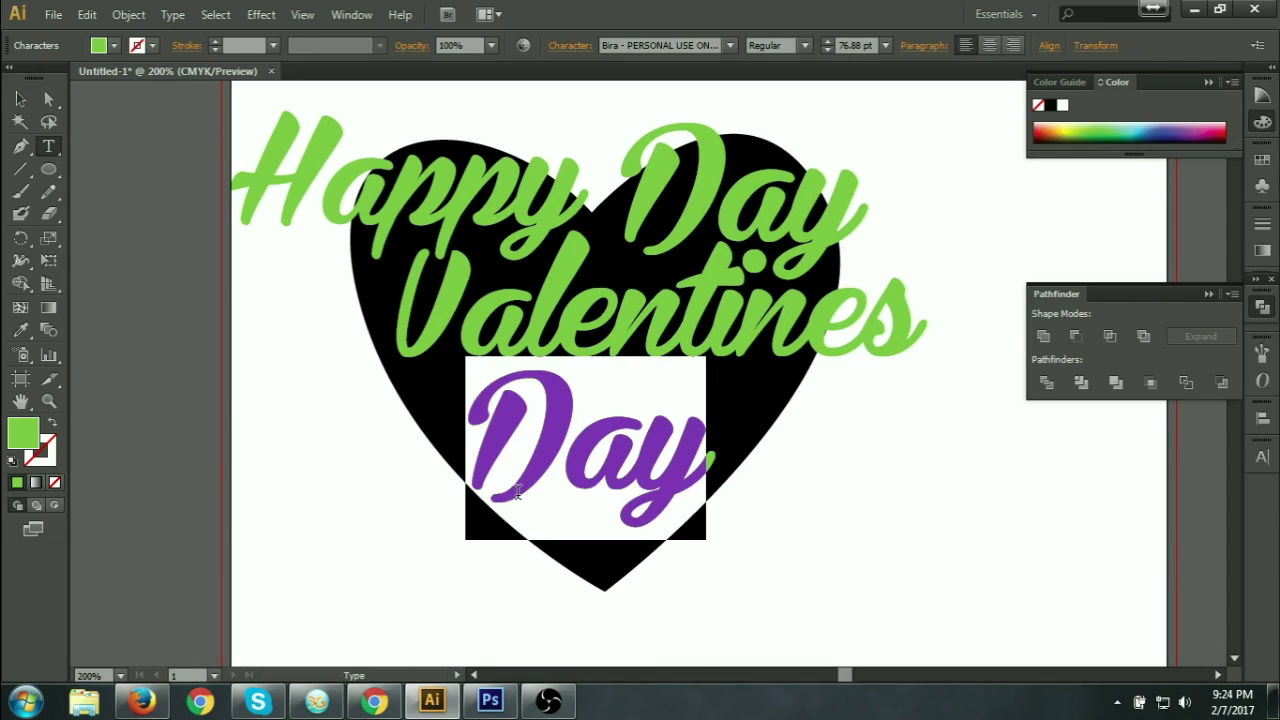
{"action": "type", "text": "For"}
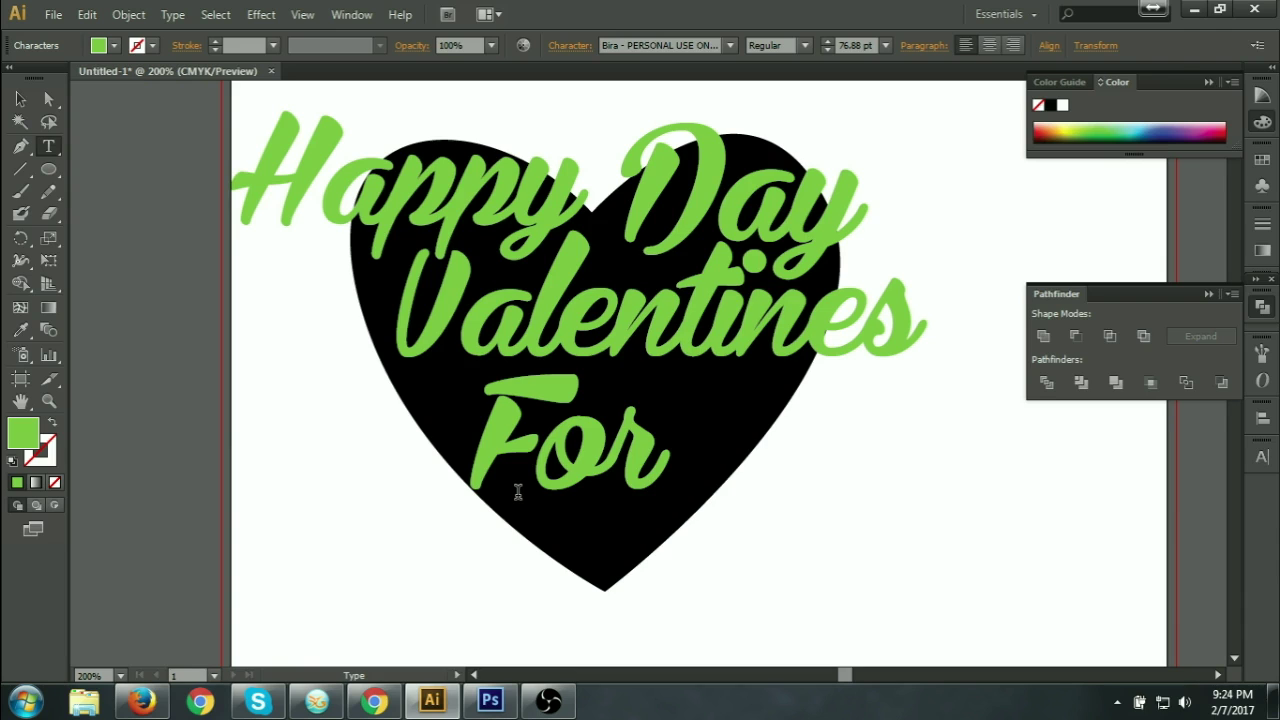
{"action": "left_click", "coordinate": [20, 98]}
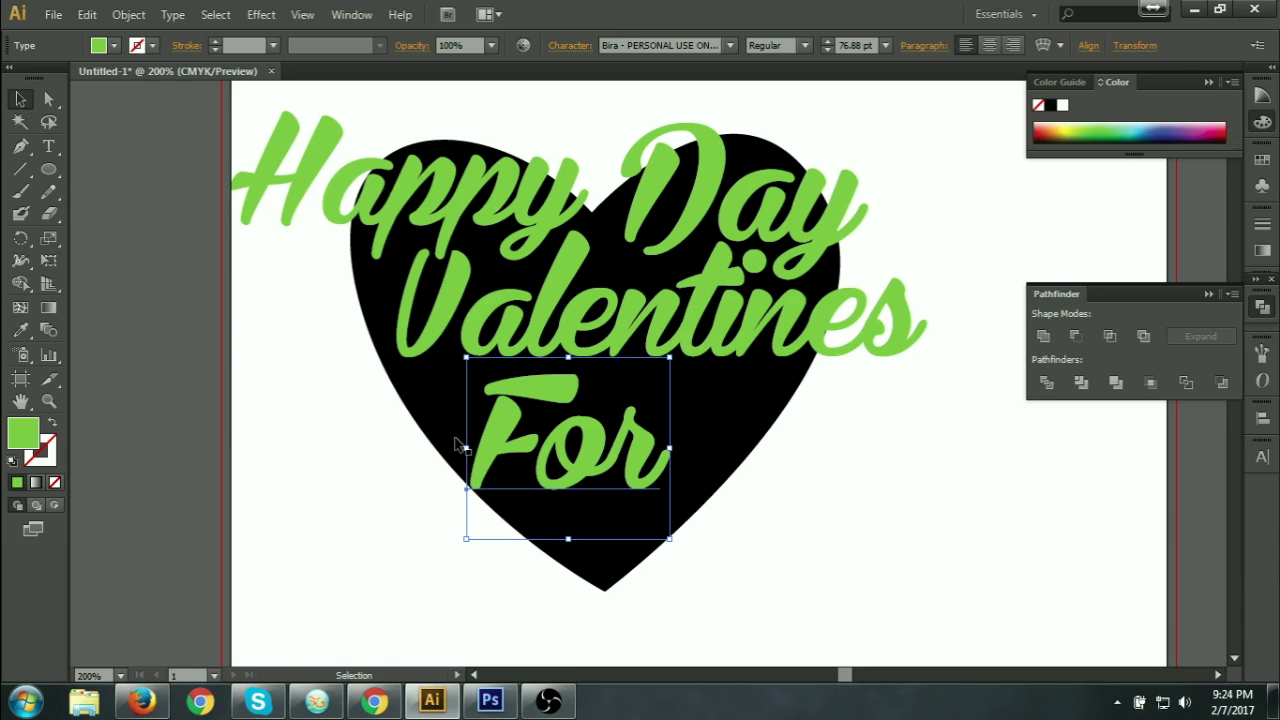
Step: Duplicate the "For" text directly below itself and change the copy to "You"
{"action": "left_click_drag", "start_coordinate": [558, 435], "coordinate": [574, 562]}
{"action": "double_click", "coordinate": [594, 557]}
{"action": "key", "text": "ctrl+a"}
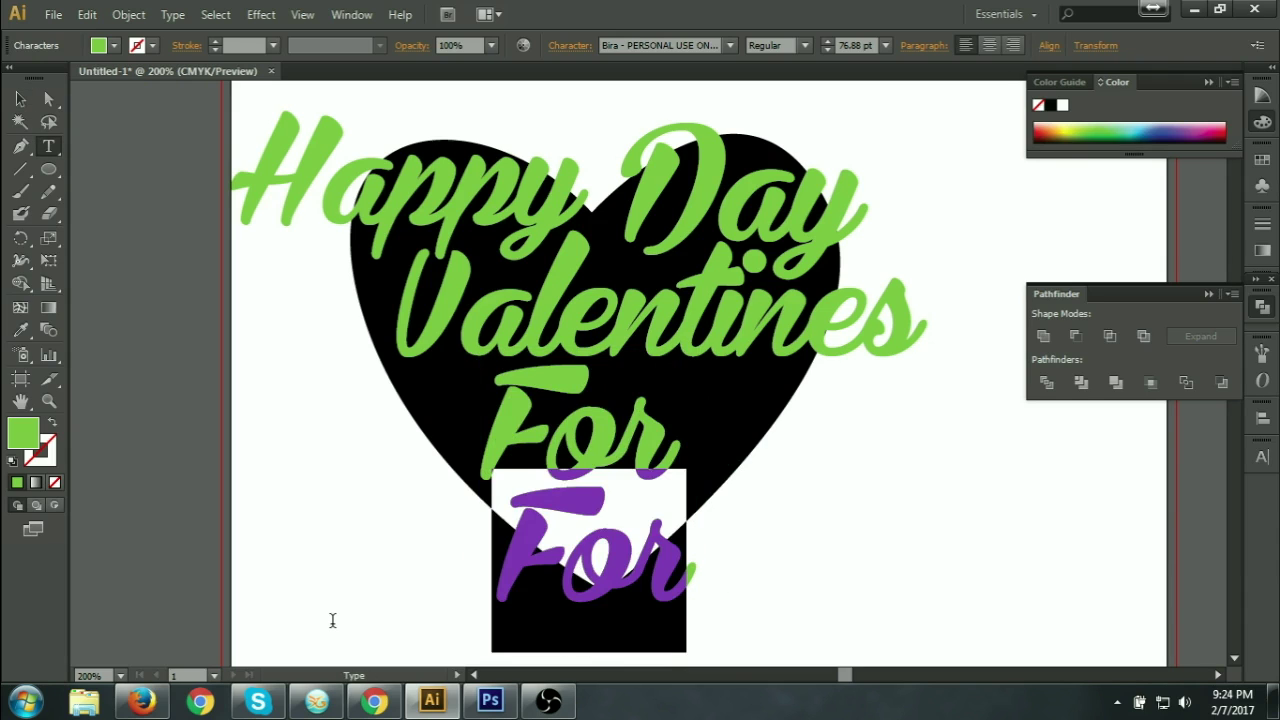
{"action": "type", "text": "Your"}
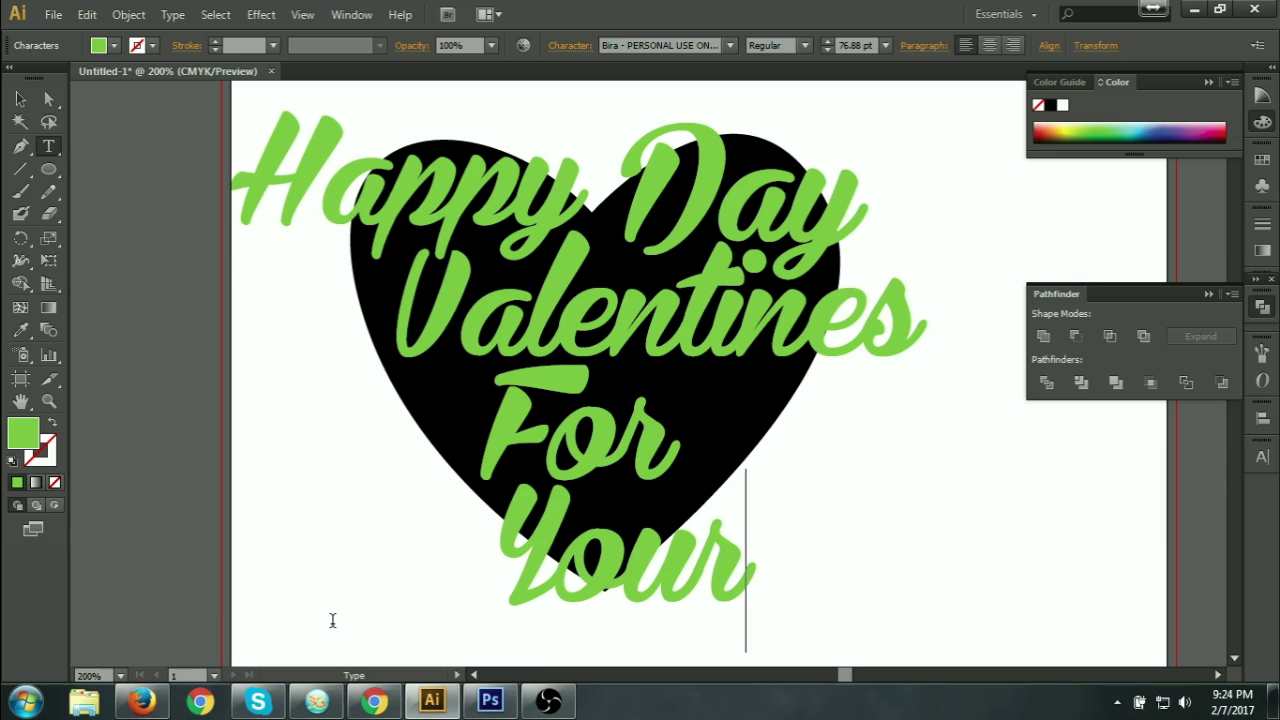
{"action": "key", "text": "BackSpace"}
{"action": "key", "text": "BackSpace"}
{"action": "type", "text": "u"}
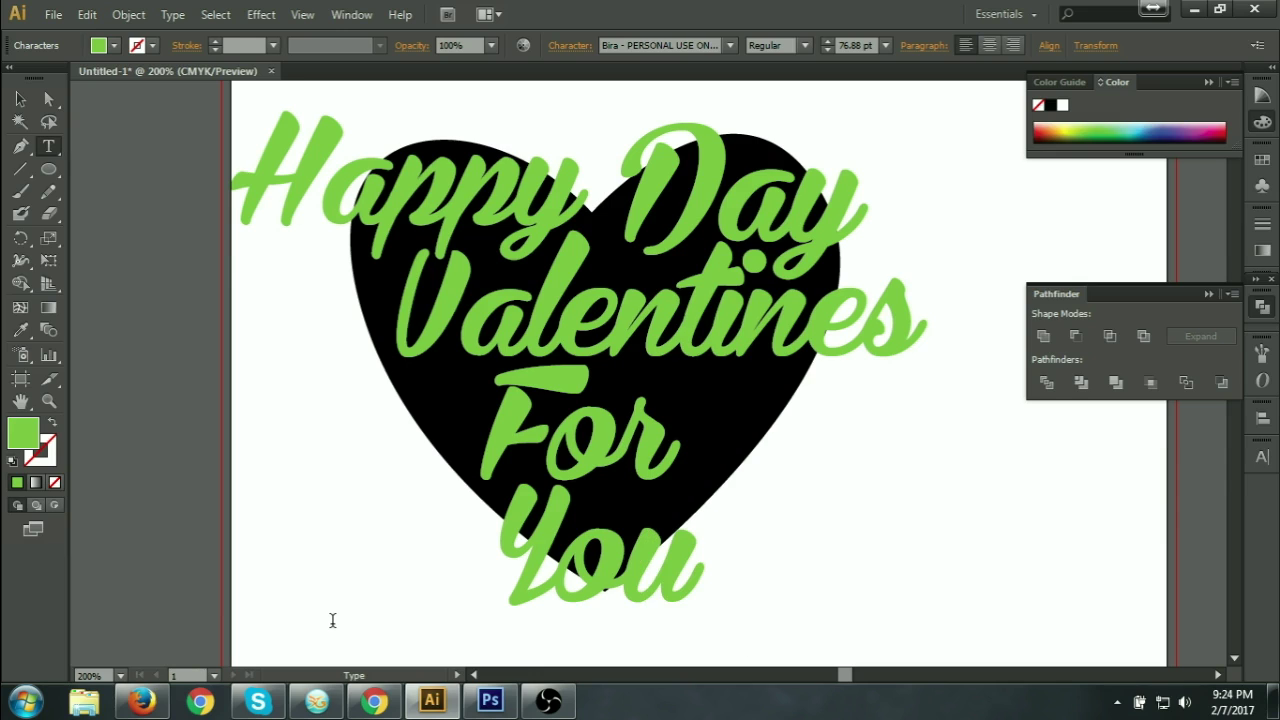
Step: Scale the "For" text down to about 57 pt and position it closely beneath "Valentines"
{"action": "left_click", "coordinate": [20, 99]}
{"action": "left_click", "coordinate": [666, 463]}
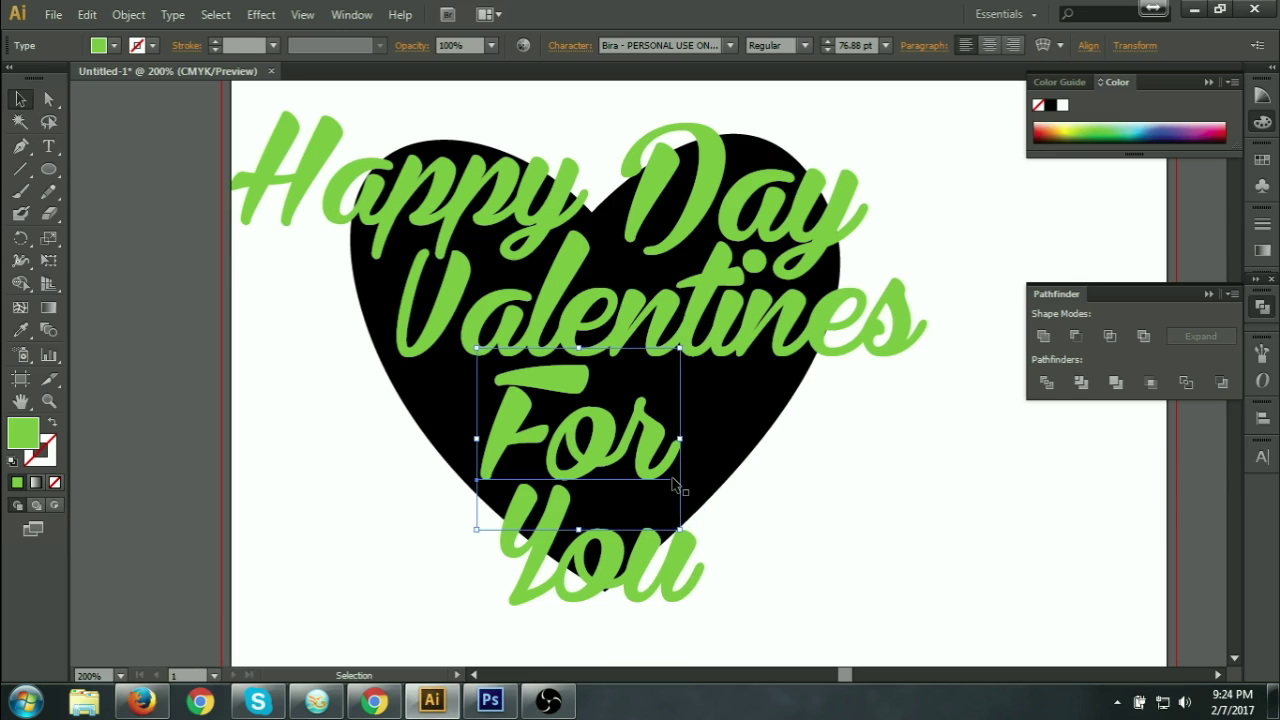
{"action": "left_click_drag", "start_coordinate": [677, 527], "coordinate": [654, 507]}
{"action": "left_click_drag", "start_coordinate": [614, 462], "coordinate": [619, 451]}
{"action": "left_click", "coordinate": [771, 579]}
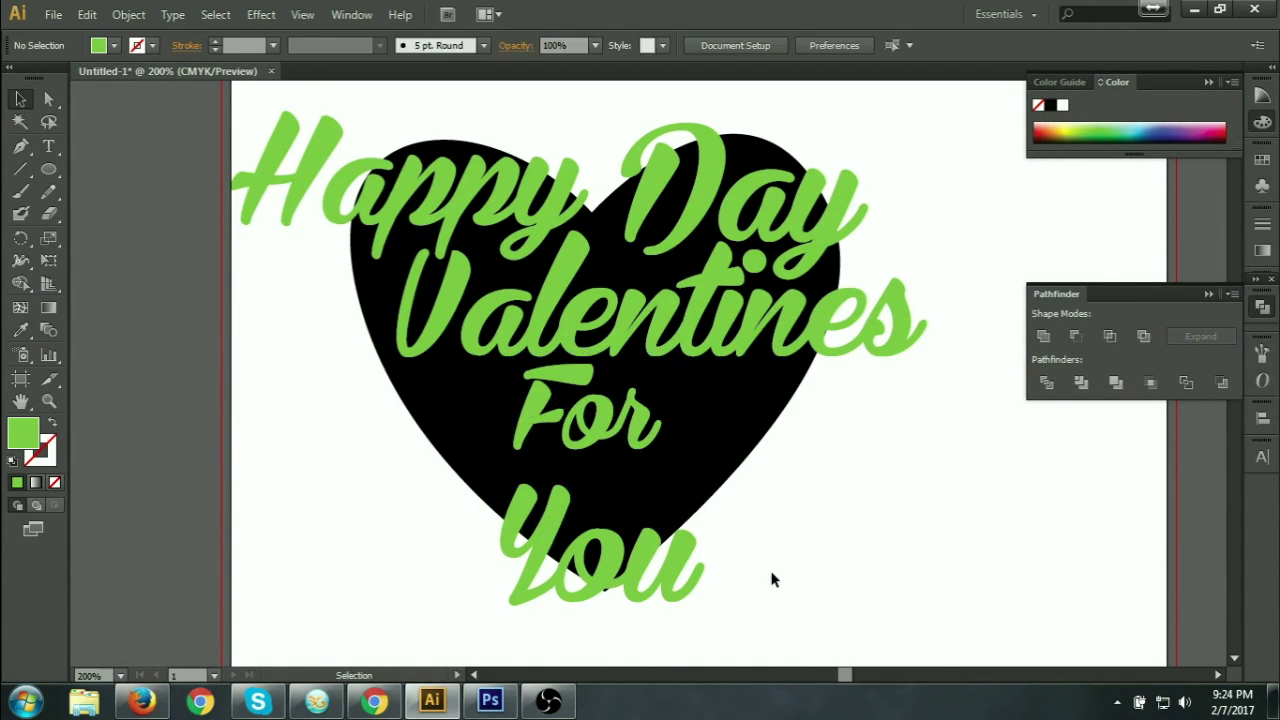
Step: Set the "For" text in all caps
{"action": "left_click", "coordinate": [585, 435]}
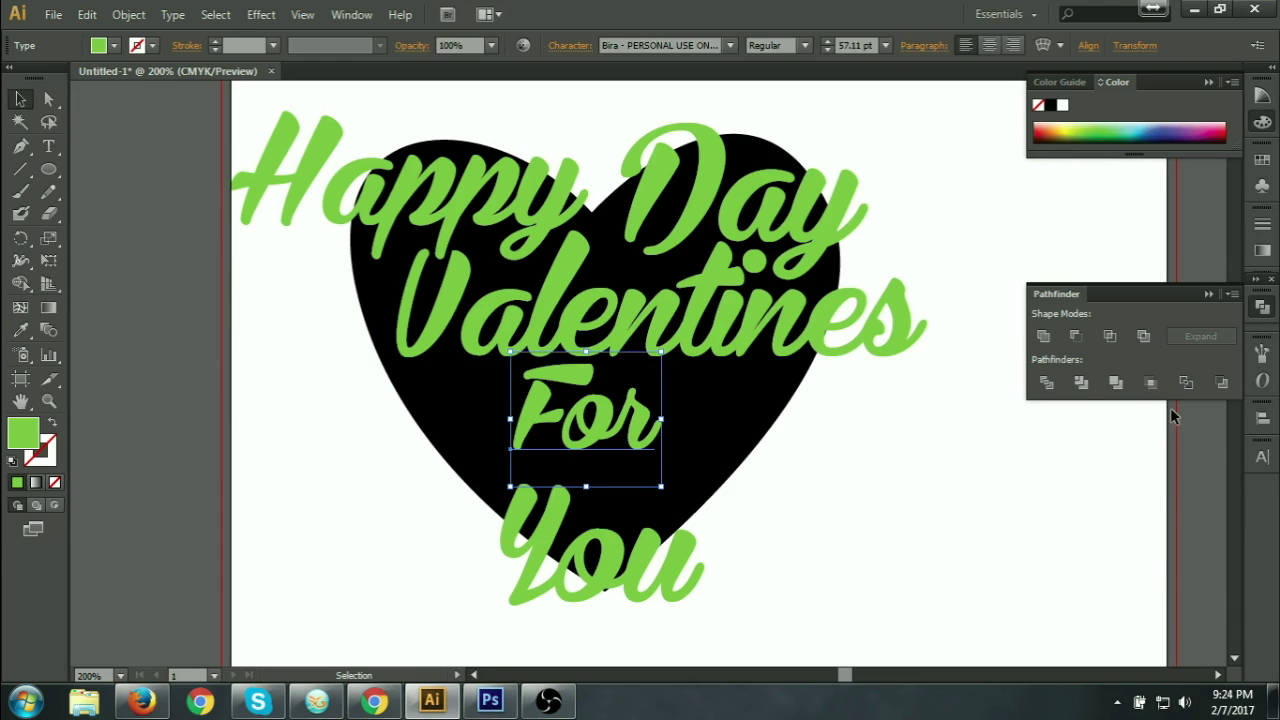
{"action": "key", "text": "ctrl+t"}
{"action": "left_click", "coordinate": [1041, 634]}
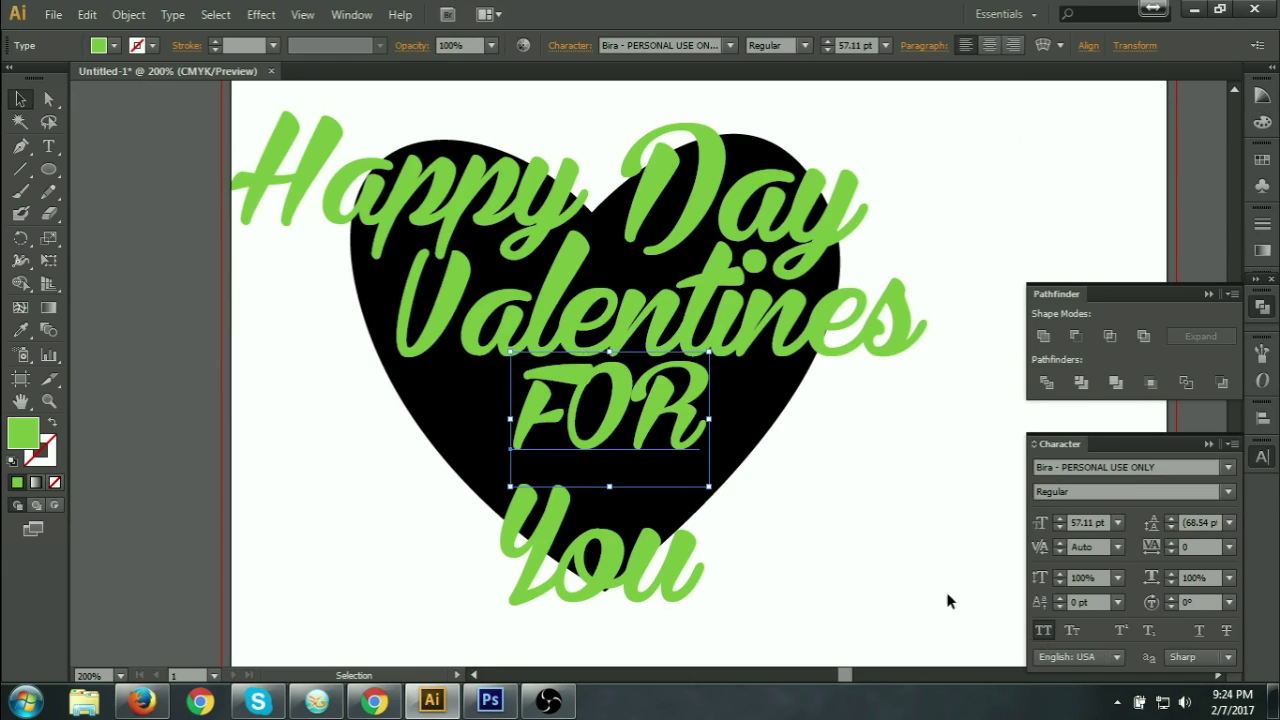
{"action": "left_click", "coordinate": [903, 523]}
Step: Shrink "FOR" to about 47 pt and centre it beneath "Valentines"
{"action": "left_click_drag", "start_coordinate": [658, 428], "coordinate": [649, 428]}
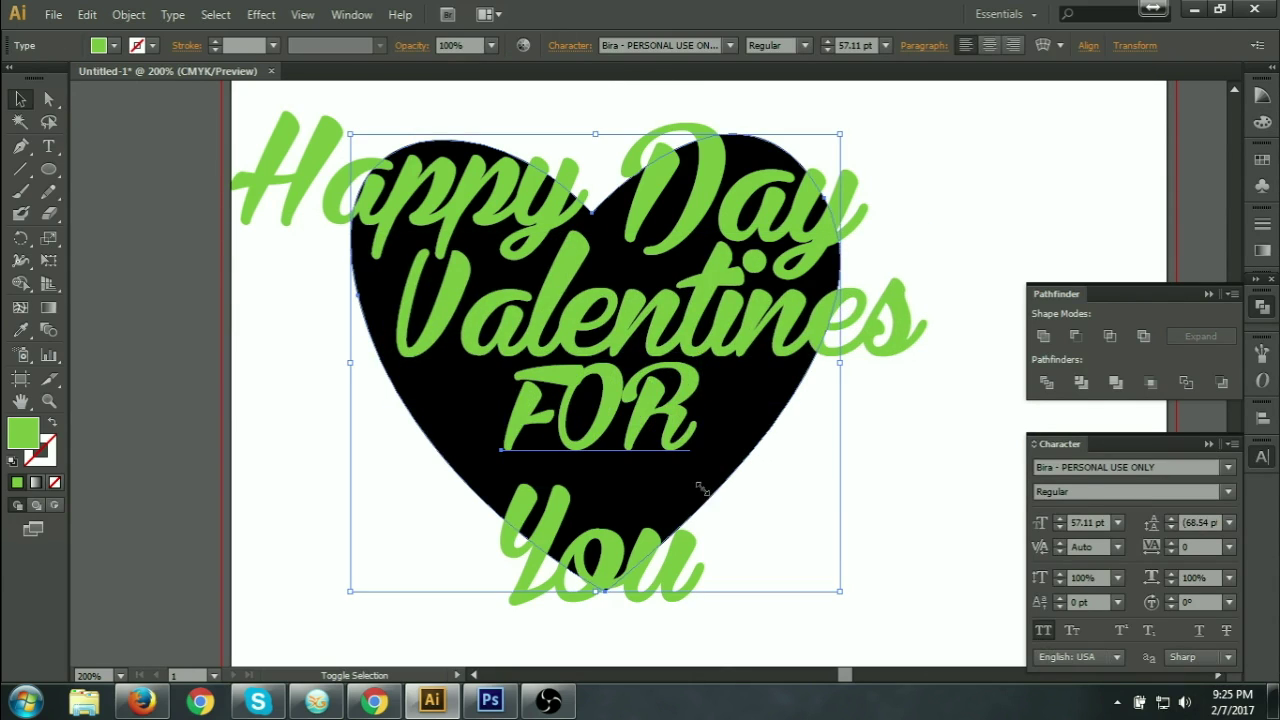
{"action": "left_click", "coordinate": [705, 497]}
{"action": "left_click", "coordinate": [860, 512]}
{"action": "left_click", "coordinate": [680, 440]}
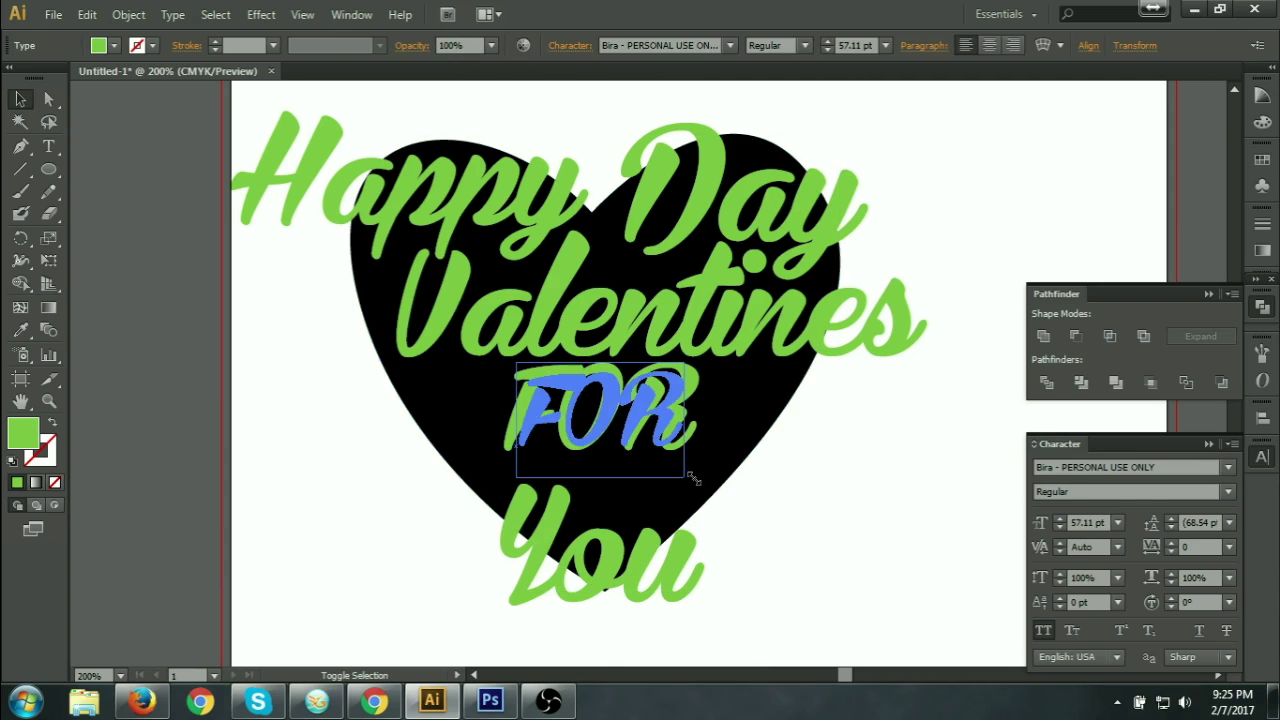
{"action": "left_click", "coordinate": [794, 503]}
{"action": "left_click_drag", "start_coordinate": [588, 410], "coordinate": [585, 405]}
{"action": "left_click", "coordinate": [889, 509]}
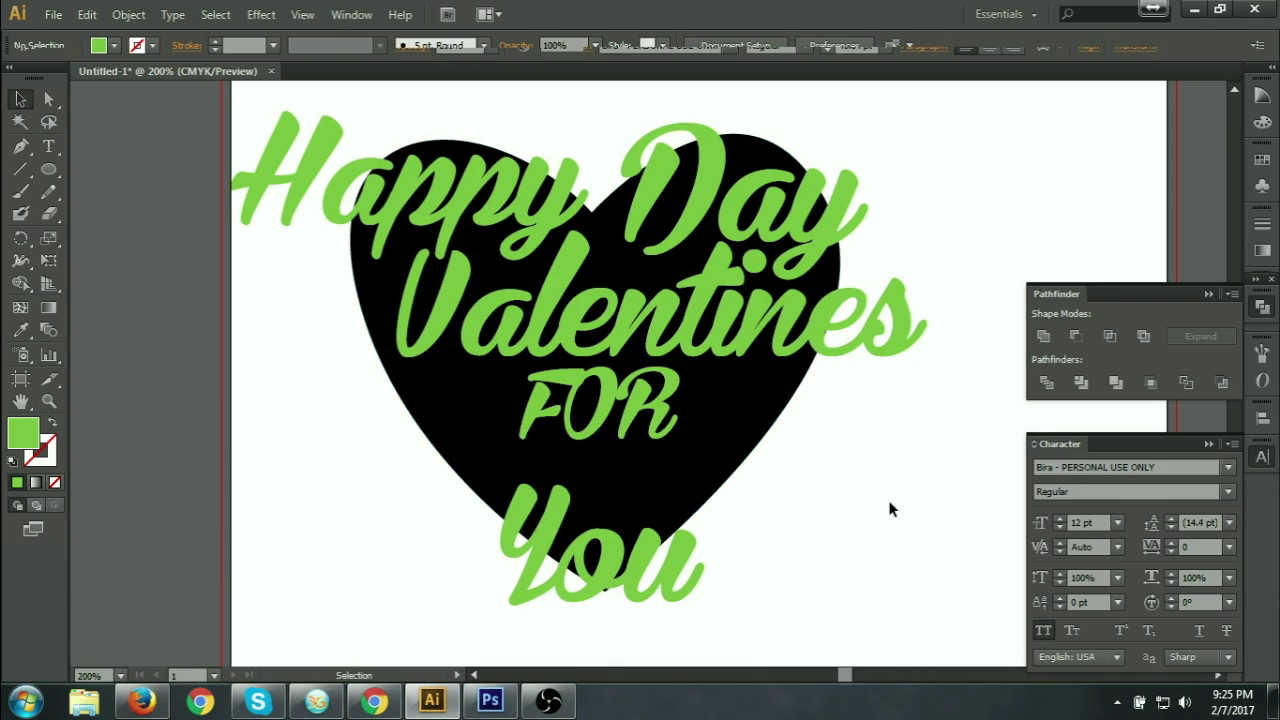
Step: Move "You" up towards "FOR" and enlarge it to about 104 pt across the heart's lower part
{"action": "left_click_drag", "start_coordinate": [633, 567], "coordinate": [633, 524]}
{"action": "left_click", "coordinate": [815, 640]}
{"action": "left_click", "coordinate": [709, 581]}
{"action": "left_click_drag", "start_coordinate": [713, 609], "coordinate": [766, 636]}
{"action": "left_click", "coordinate": [790, 640]}
{"action": "mouse_move", "coordinate": [656, 432]}
{"action": "left_mouse_down"}
{"action": "mouse_move", "coordinate": [688, 437]}
{"action": "mouse_move", "coordinate": [700, 460]}
{"action": "mouse_move", "coordinate": [663, 432]}
{"action": "left_mouse_up"}
{"action": "left_click", "coordinate": [650, 340]}
{"action": "left_click", "coordinate": [663, 432]}
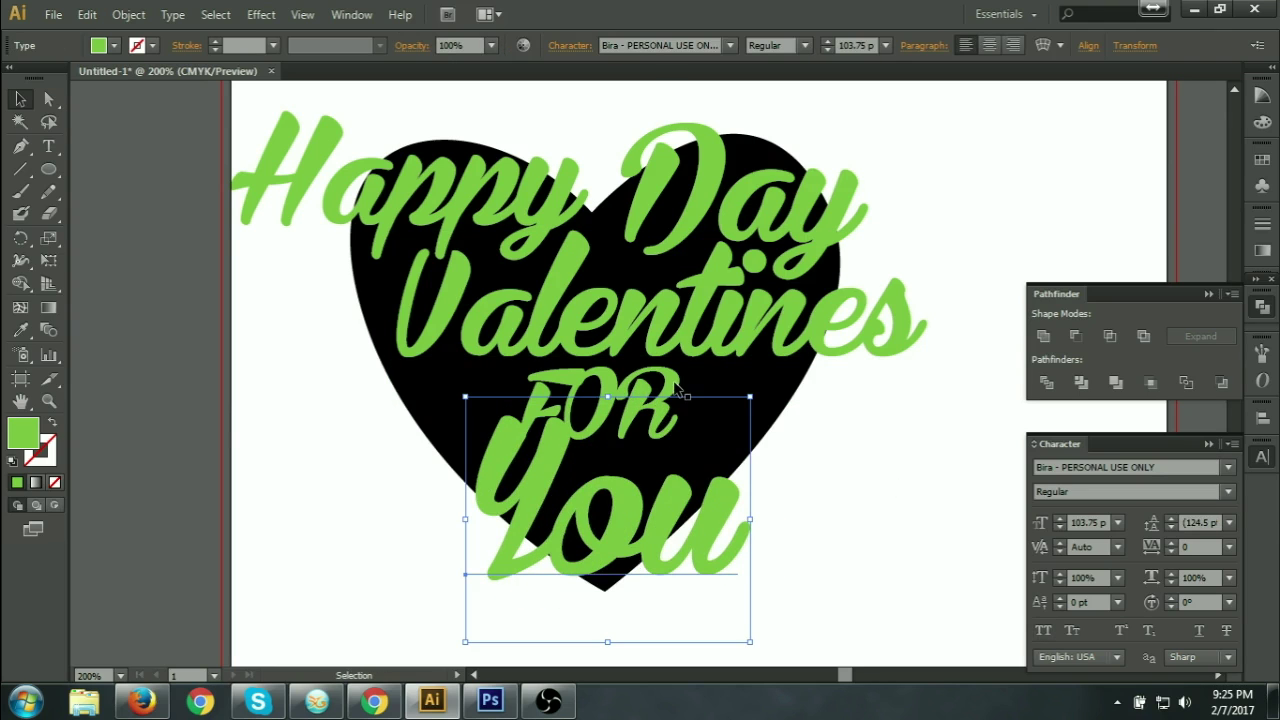
{"action": "left_click", "coordinate": [677, 398]}
{"action": "left_click", "coordinate": [550, 208], "text": "shift"}
{"action": "left_click", "coordinate": [605, 533], "text": "shift"}
{"action": "left_click", "coordinate": [642, 418], "text": "shift"}
{"action": "left_click", "coordinate": [650, 415], "text": "shift"}
{"action": "left_click", "coordinate": [627, 336], "text": "shift"}
{"action": "right_click", "coordinate": [624, 335]}
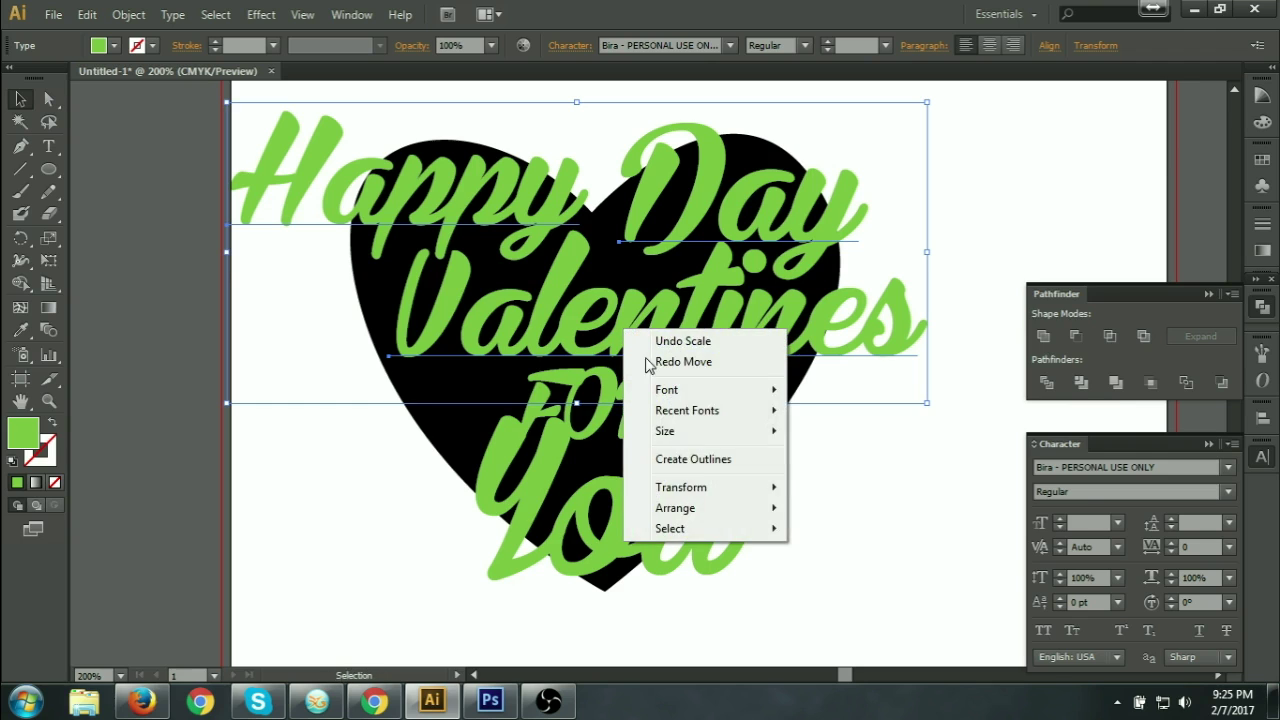
{"action": "left_click", "coordinate": [662, 540]}
{"action": "left_click", "coordinate": [875, 503]}
Step: Shift "FOR" to the right above the "ou" of "You" and raise "You" towards "Valentines"
{"action": "left_click", "coordinate": [647, 404]}
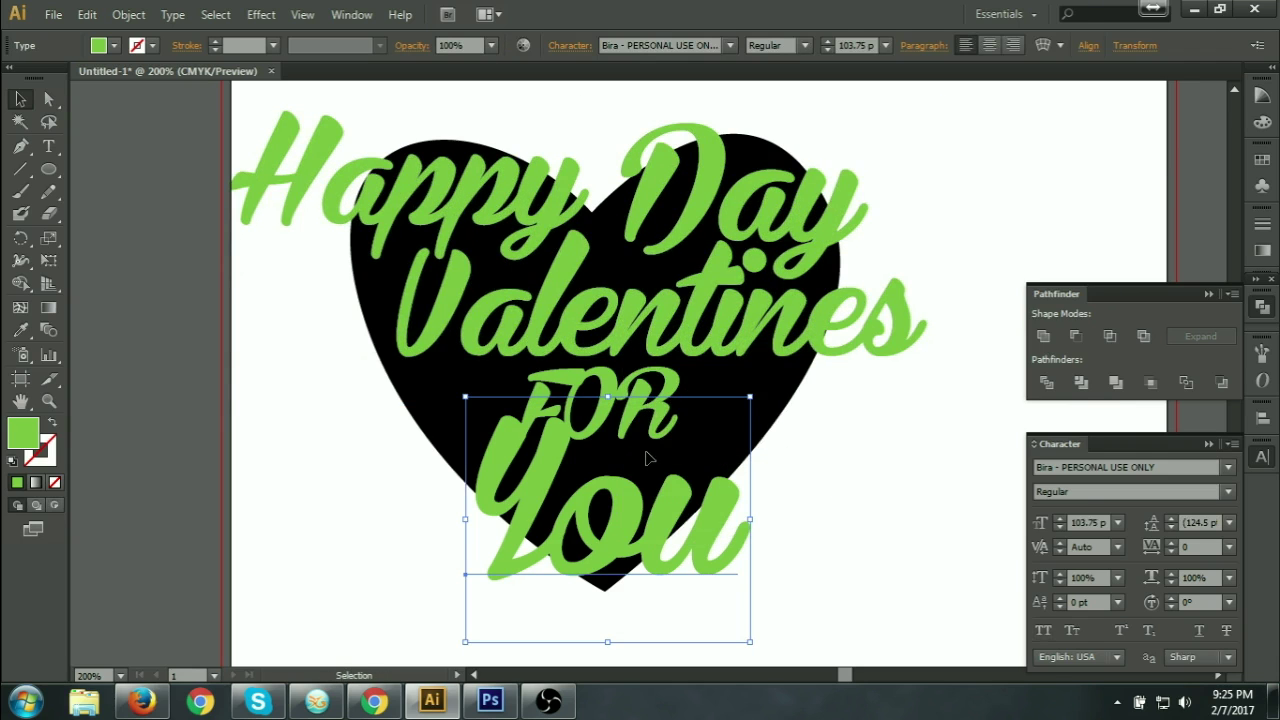
{"action": "left_click", "coordinate": [668, 380]}
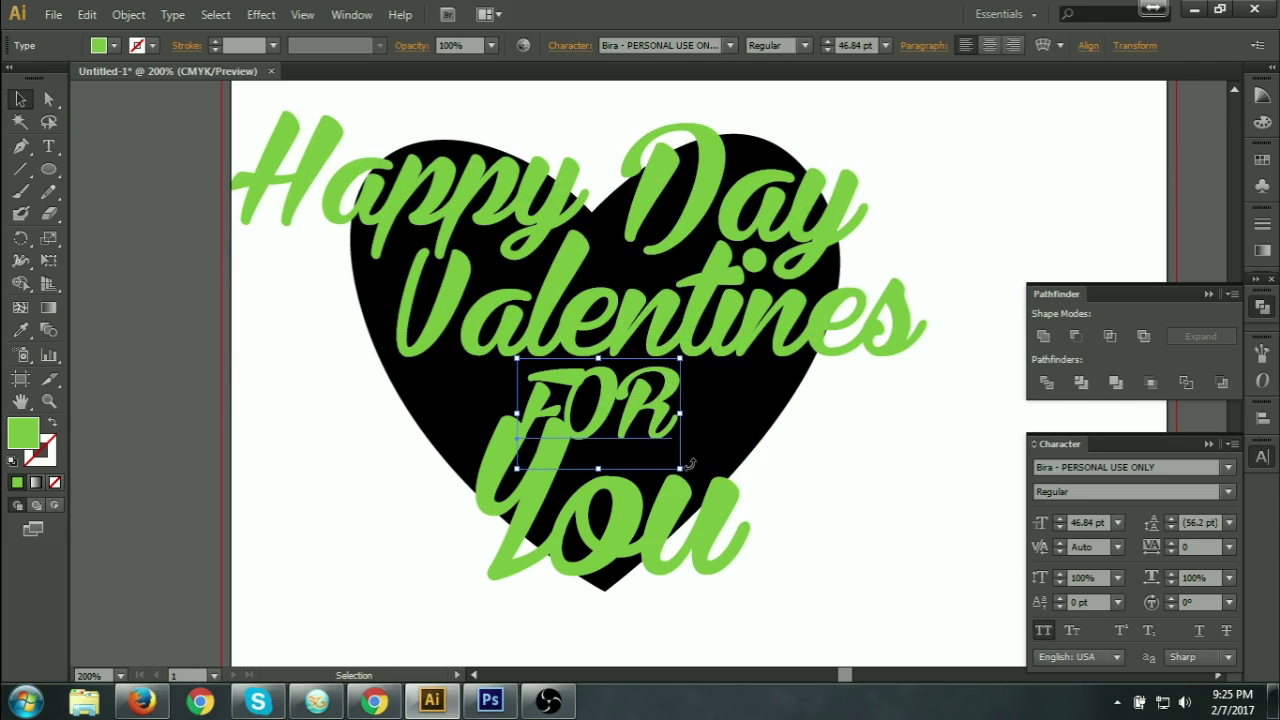
{"action": "left_click_drag", "start_coordinate": [668, 408], "coordinate": [704, 433]}
{"action": "left_click", "coordinate": [857, 486]}
{"action": "left_click", "coordinate": [673, 393]}
{"action": "left_click_drag", "start_coordinate": [656, 531], "coordinate": [622, 471]}
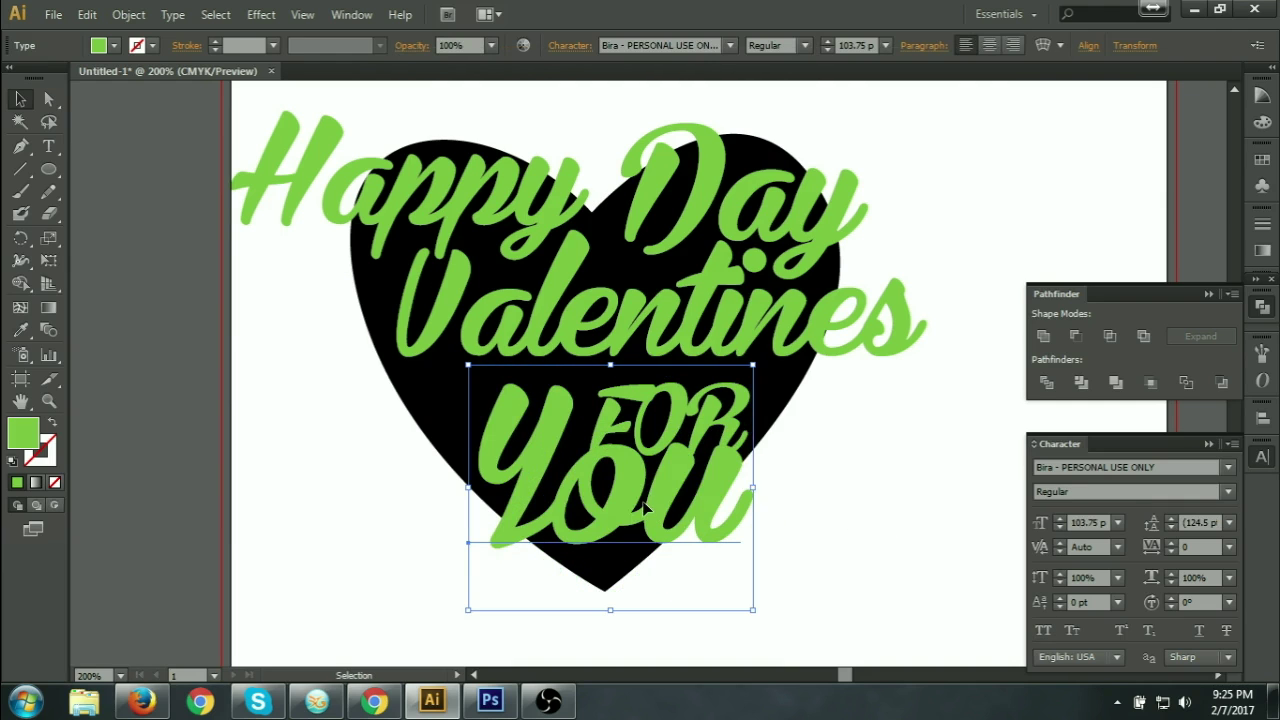
{"action": "right_click", "coordinate": [646, 292]}
{"action": "left_click", "coordinate": [728, 420]}
{"action": "left_click", "coordinate": [797, 489]}
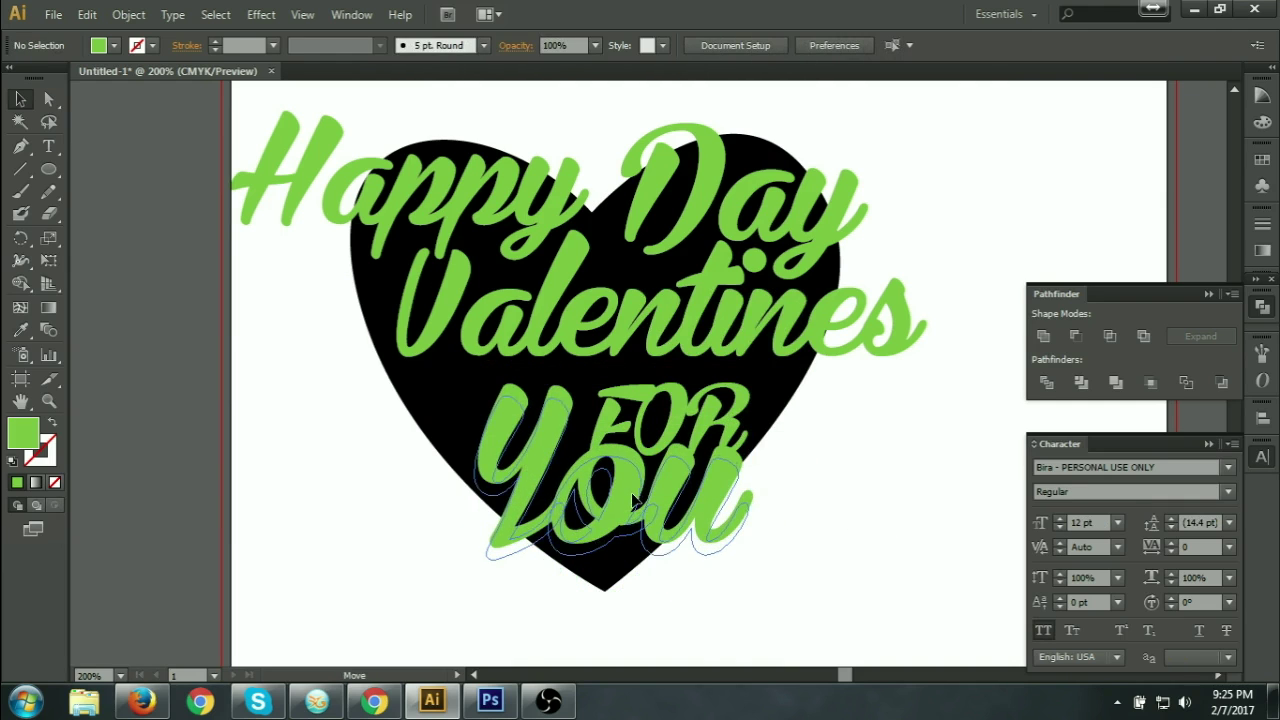
Step: Enlarge "FOR" to about 55 pt and fit it between "Valentines" and the "ou" of "You"
{"action": "left_click", "coordinate": [720, 418]}
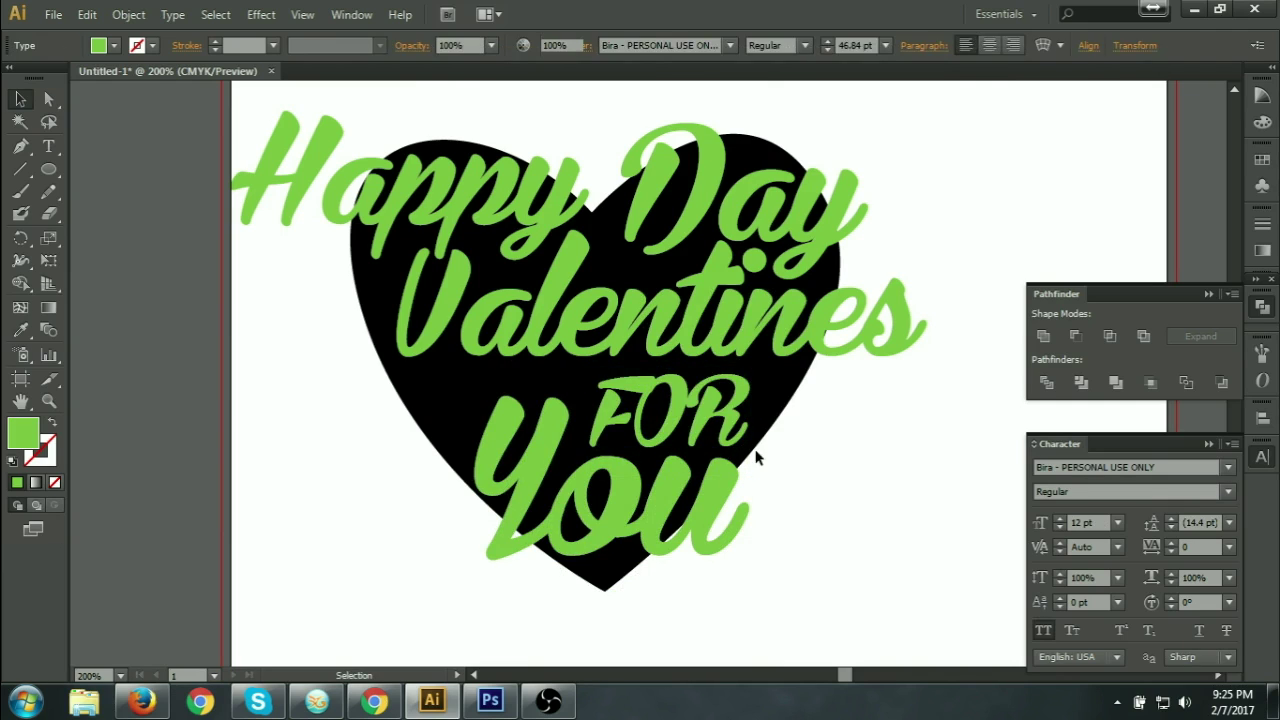
{"action": "left_click", "coordinate": [754, 451]}
{"action": "left_click_drag", "start_coordinate": [722, 413], "coordinate": [722, 405]}
{"action": "left_click_drag", "start_coordinate": [749, 471], "coordinate": [766, 492]}
{"action": "left_click", "coordinate": [819, 502]}
{"action": "left_click", "coordinate": [700, 410]}
{"action": "left_click", "coordinate": [881, 491]}
Step: Enlarge "You" so it spans the heart's lower half and nudge it to fit snugly under "FOR"
{"action": "left_click_drag", "start_coordinate": [688, 538], "coordinate": [676, 537]}
{"action": "left_click_drag", "start_coordinate": [749, 553], "coordinate": [775, 583]}
{"action": "left_click", "coordinate": [871, 600]}
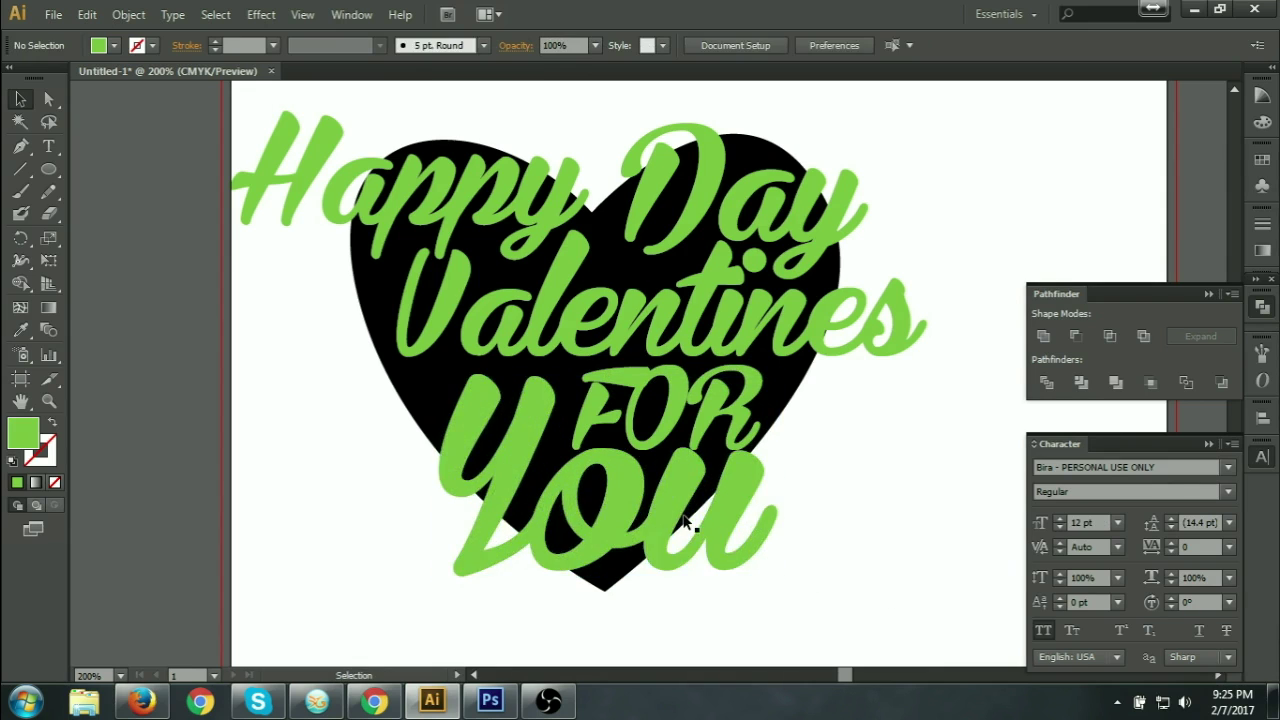
{"action": "left_click", "coordinate": [720, 530]}
{"action": "left_click", "coordinate": [826, 555]}
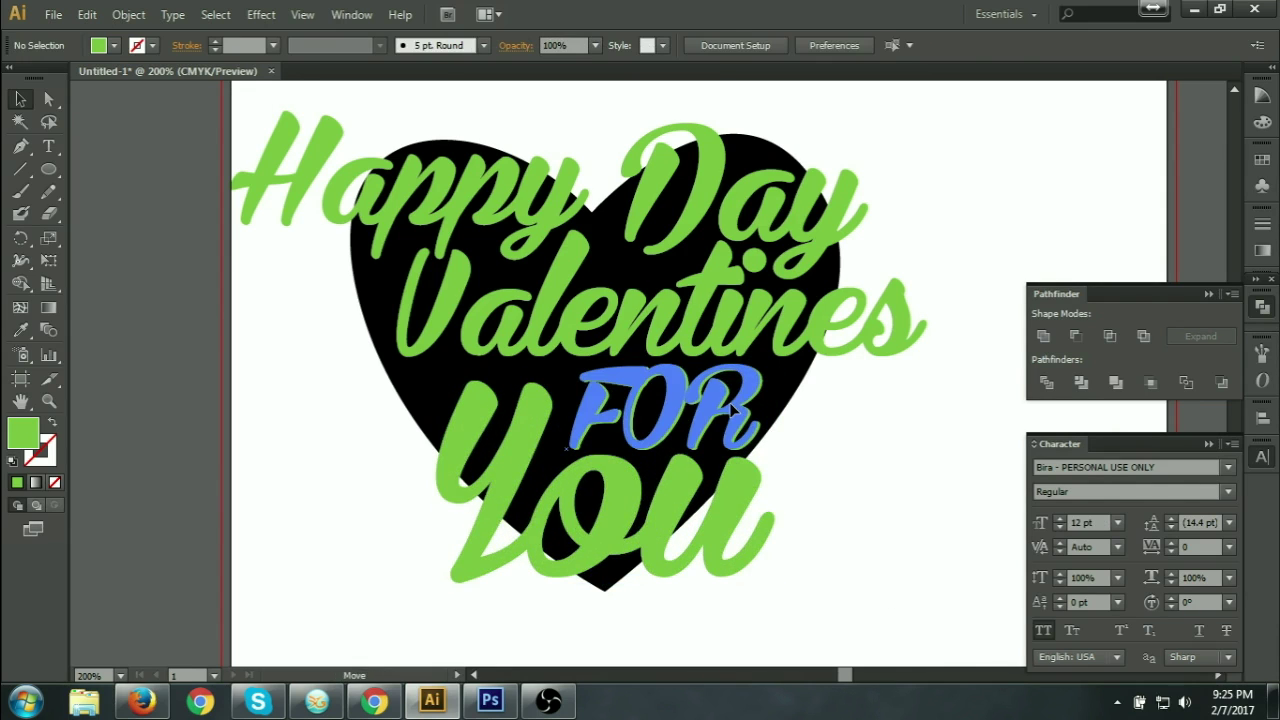
{"action": "left_click", "coordinate": [742, 412]}
{"action": "left_click", "coordinate": [871, 451]}
Step: Compare the lettering layout with the finished orange heart sample beside the artboard
{"action": "left_click_drag", "start_coordinate": [882, 532], "coordinate": [807, 482]}
{"action": "key", "text": "ctrl+minus"}
{"action": "key", "text": "ctrl+minus"}
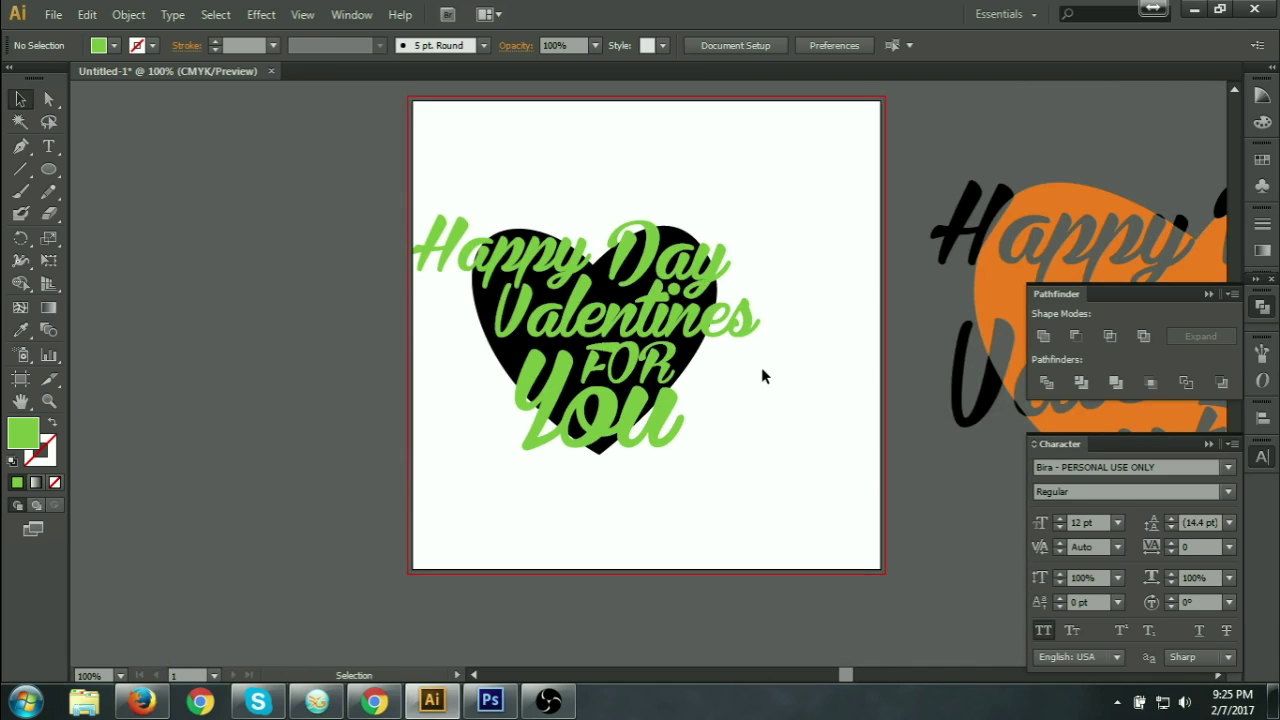
{"action": "left_click_drag", "start_coordinate": [772, 502], "coordinate": [464, 534]}
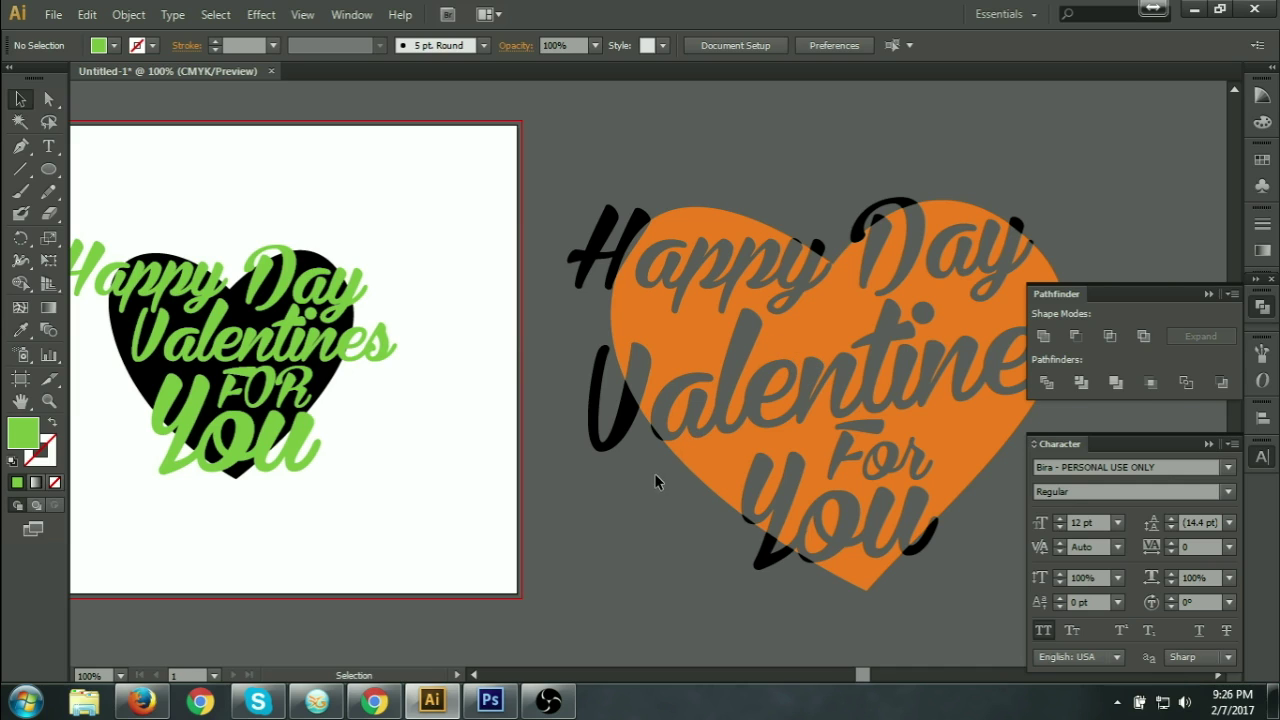
{"action": "key", "text": "ctrl+1"}
{"action": "key", "text": "ctrl"}
{"action": "key", "text": "ctrl+equal"}
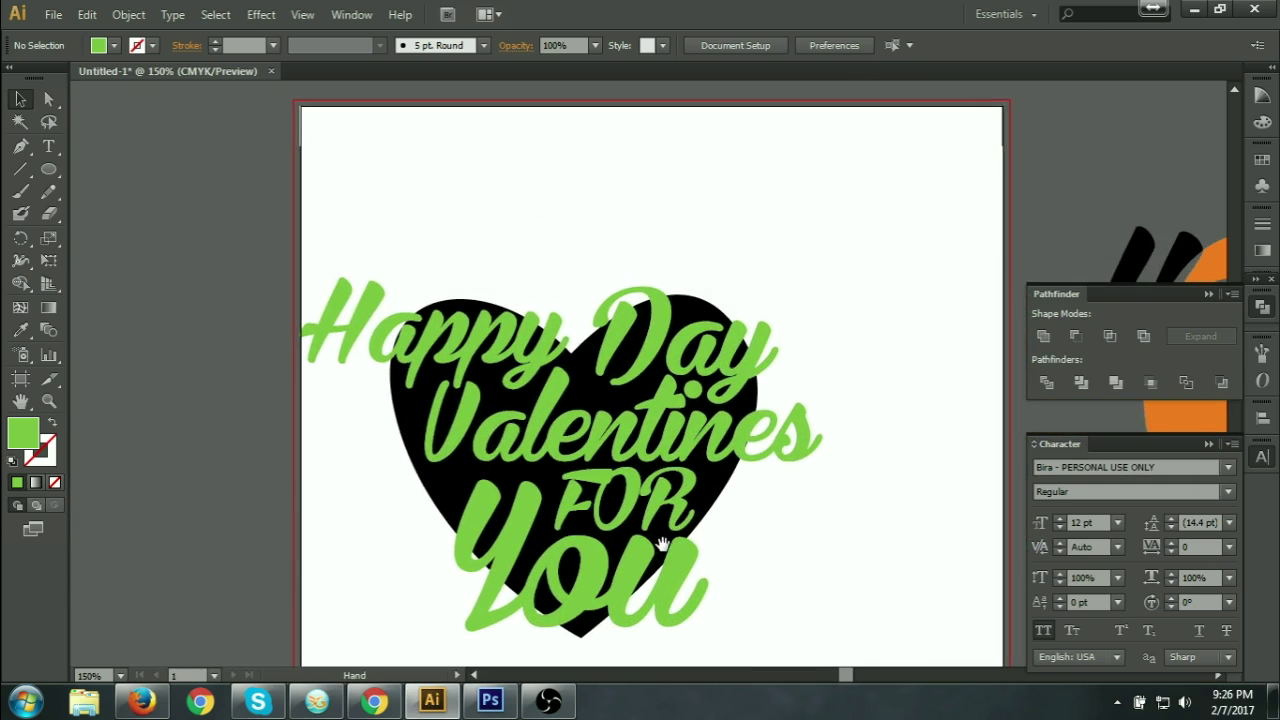
Step: Convert all the lettering on the heart to outlines
{"action": "left_click_drag", "start_coordinate": [366, 228], "coordinate": [802, 648]}
{"action": "left_click", "coordinate": [733, 598]}
{"action": "left_click", "coordinate": [640, 505]}
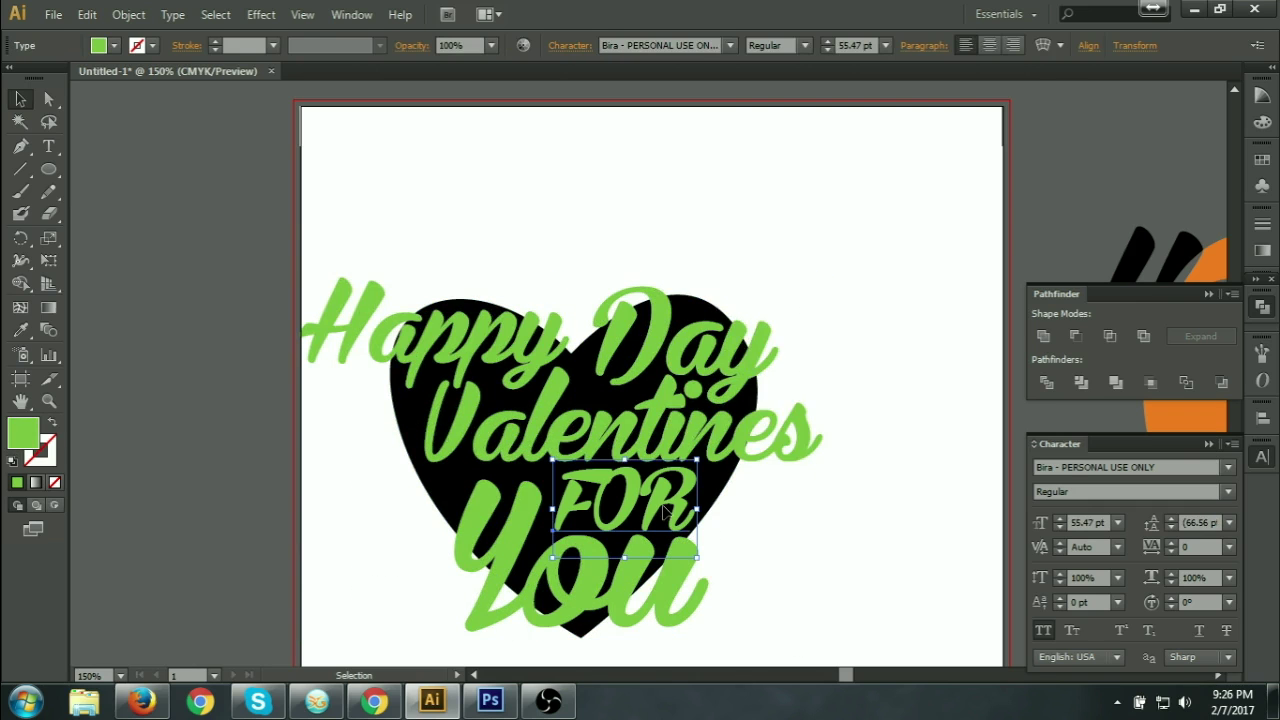
{"action": "right_click", "coordinate": [724, 507]}
{"action": "left_click", "coordinate": [735, 418]}
{"action": "left_click", "coordinate": [860, 549]}
Step: Select all the outlined lettering while leaving the black heart out of the selection
{"action": "left_click_drag", "start_coordinate": [349, 223], "coordinate": [646, 490]}
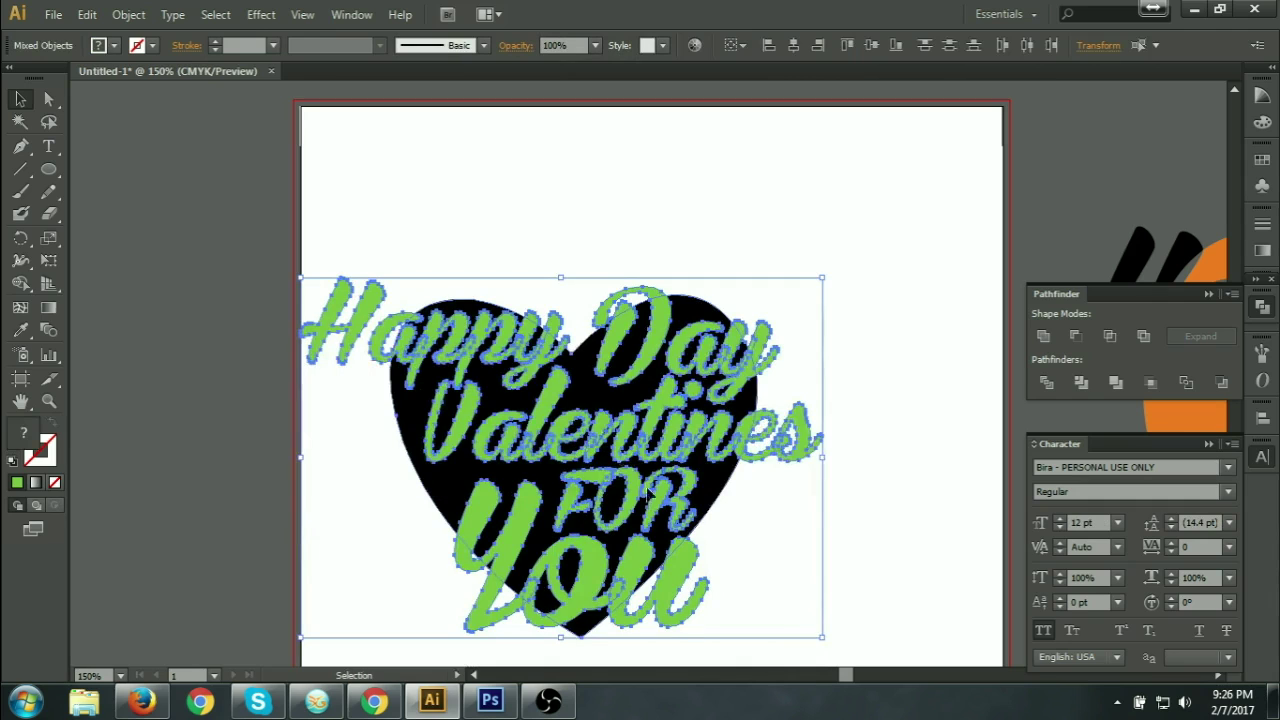
{"action": "left_click", "coordinate": [590, 383], "text": "shift"}
{"action": "left_click", "coordinate": [397, 409], "text": "shift"}
{"action": "left_click", "coordinate": [438, 510], "text": "shift"}
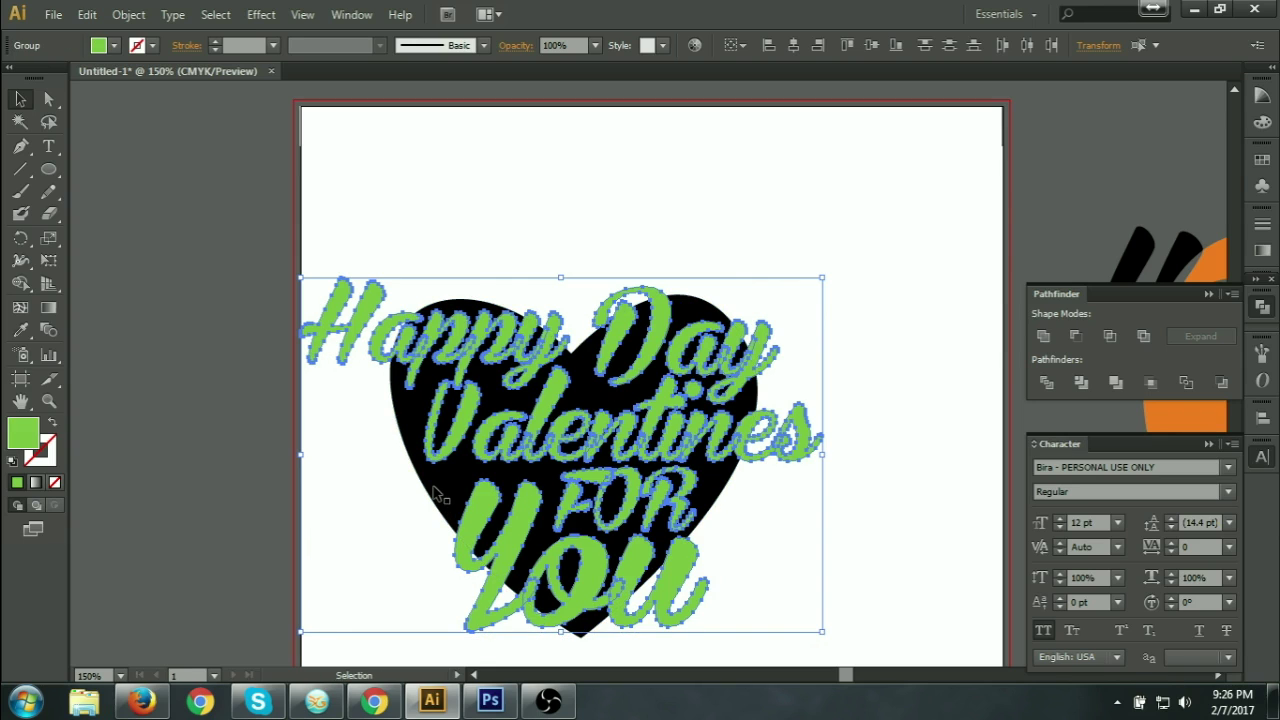
{"action": "left_click_drag", "start_coordinate": [353, 205], "coordinate": [814, 648]}
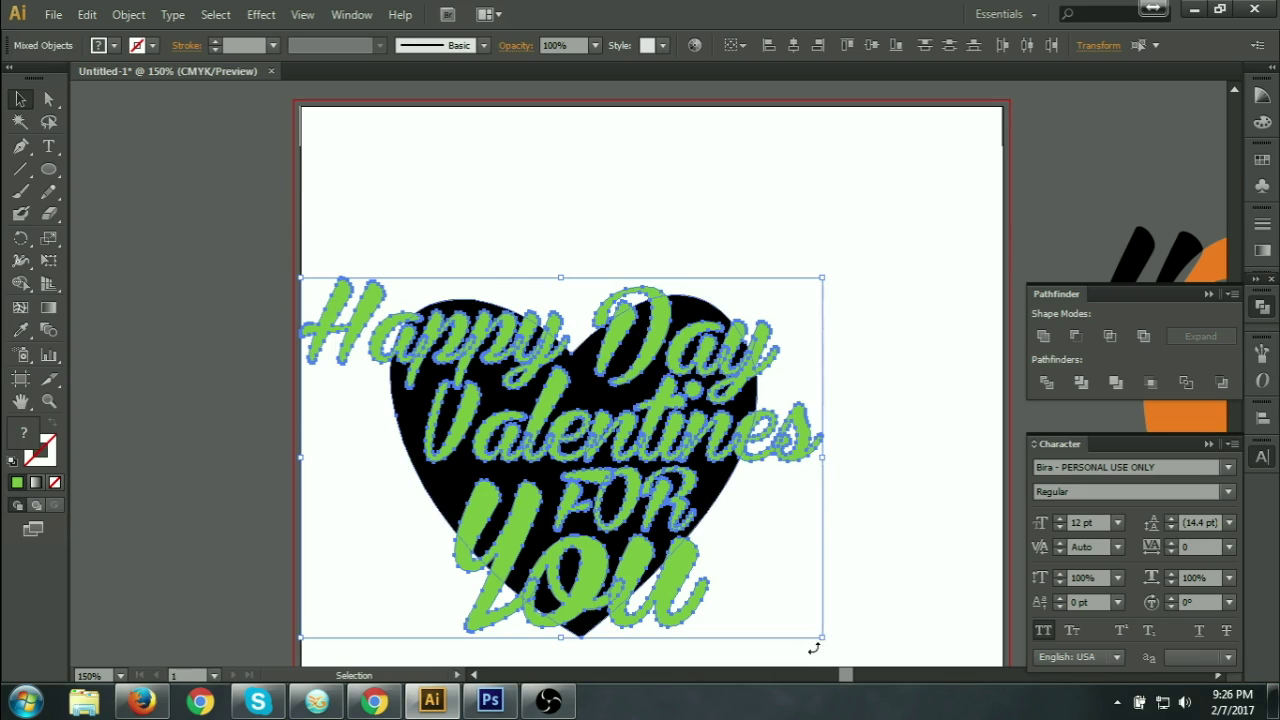
{"action": "left_click", "coordinate": [440, 496], "text": "shift"}
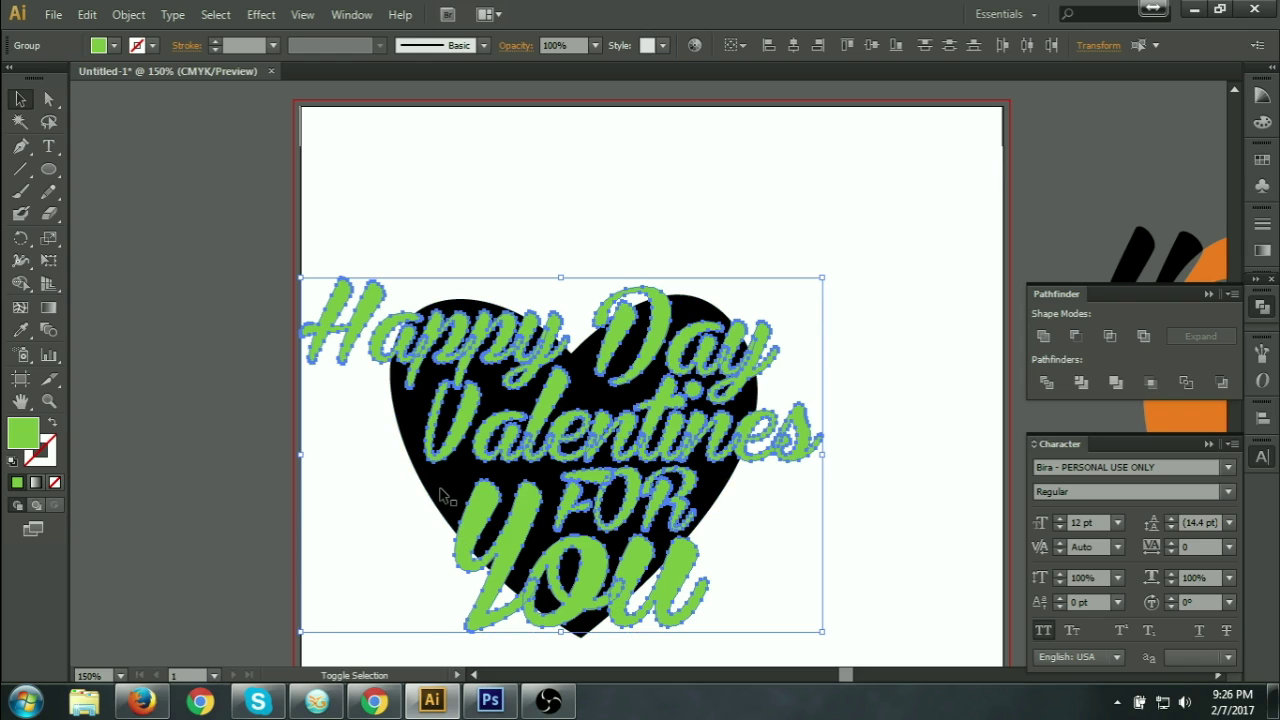
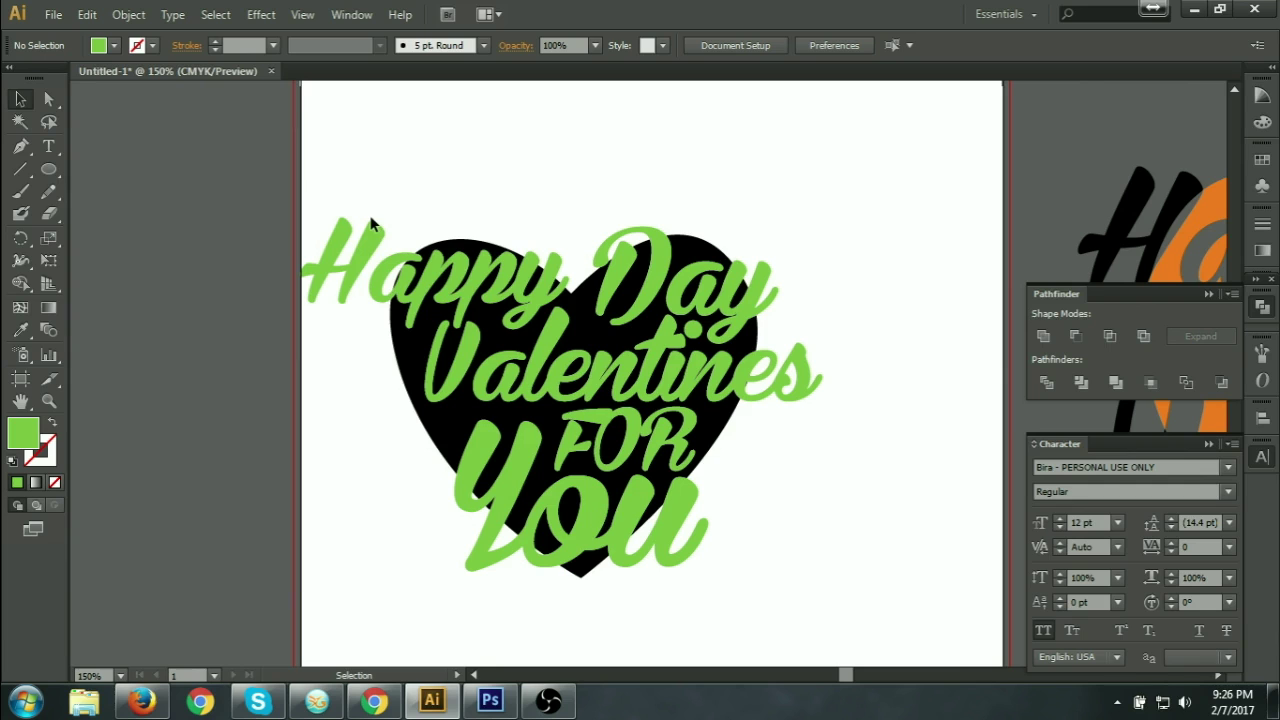
Step: Select all the green lettering pieces by colour with the Magic Wand
{"action": "left_click_drag", "start_coordinate": [340, 175], "coordinate": [740, 510]}
{"action": "left_click", "coordinate": [850, 352]}
{"action": "left_click", "coordinate": [20, 121]}
{"action": "left_click", "coordinate": [556, 331]}
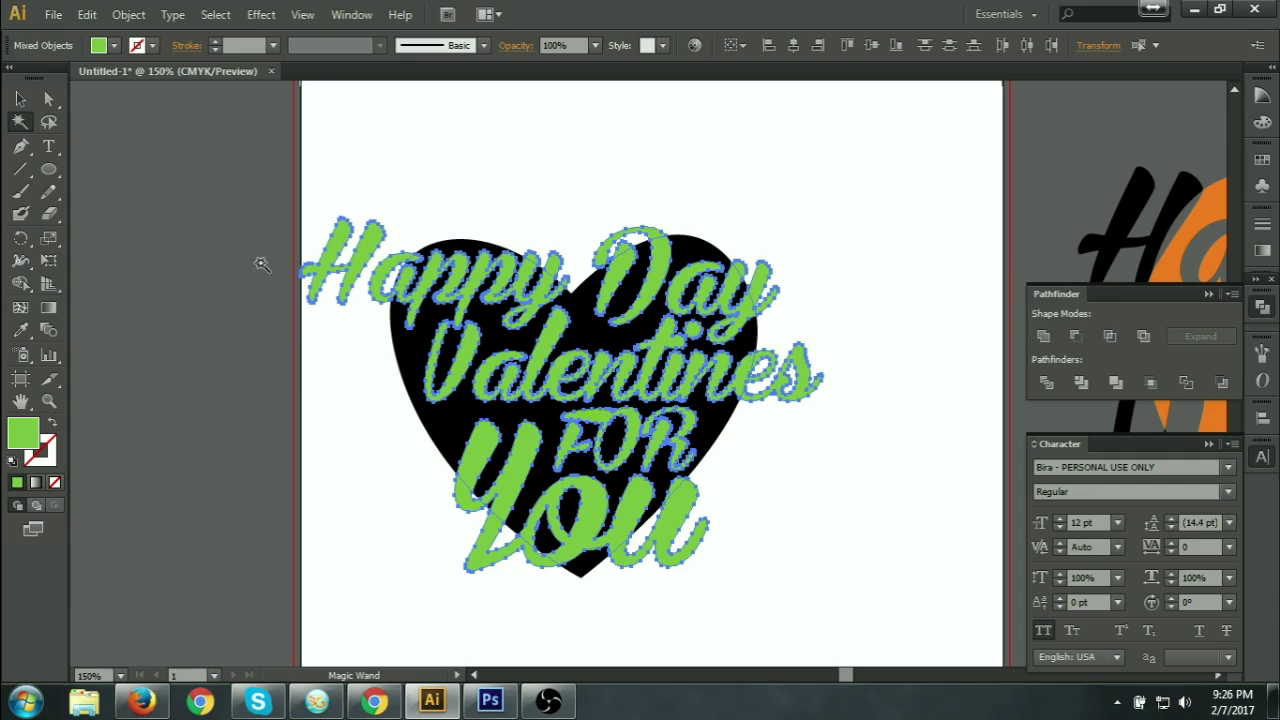
{"action": "left_click", "coordinate": [20, 98]}
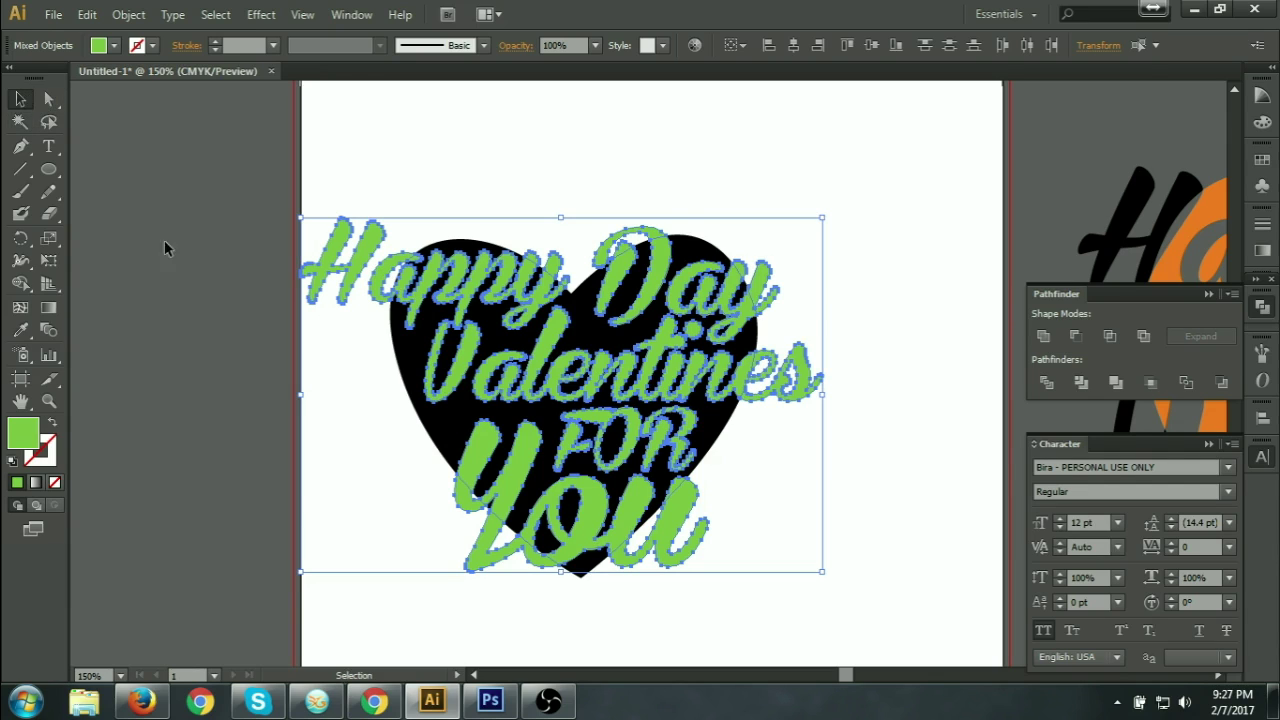
{"action": "left_click", "coordinate": [20, 121]}
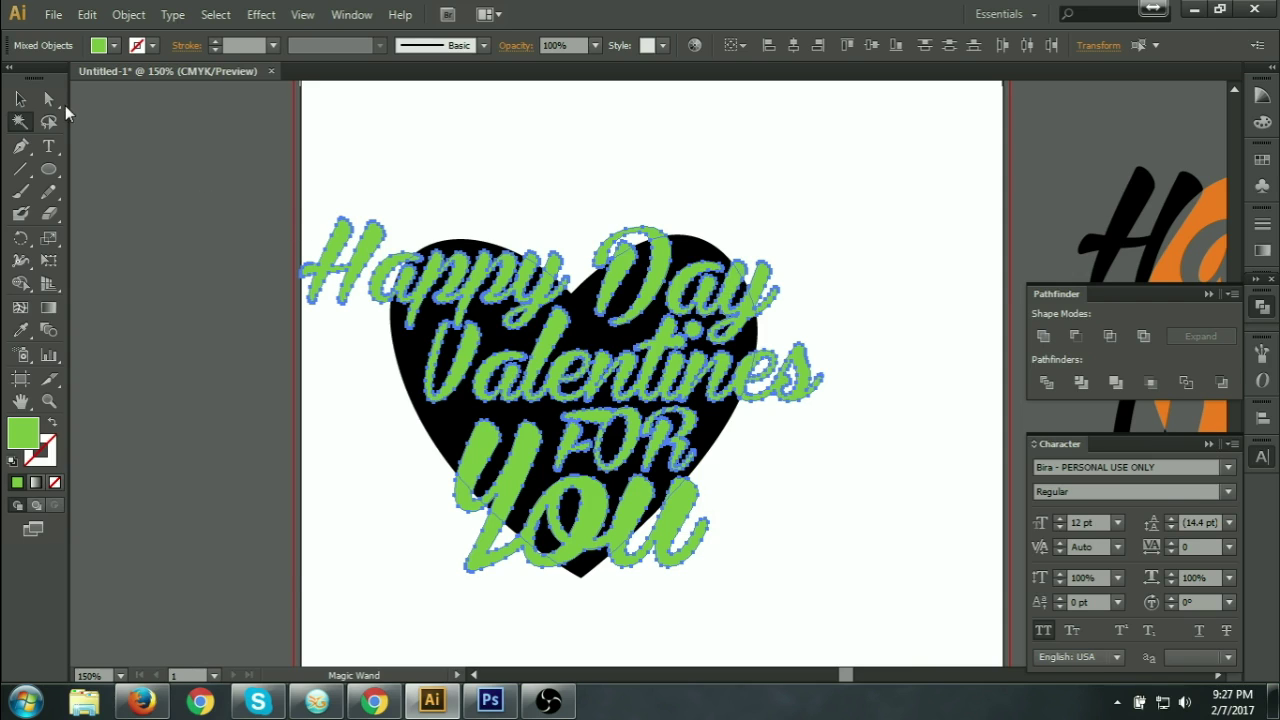
{"action": "left_click", "coordinate": [21, 100]}
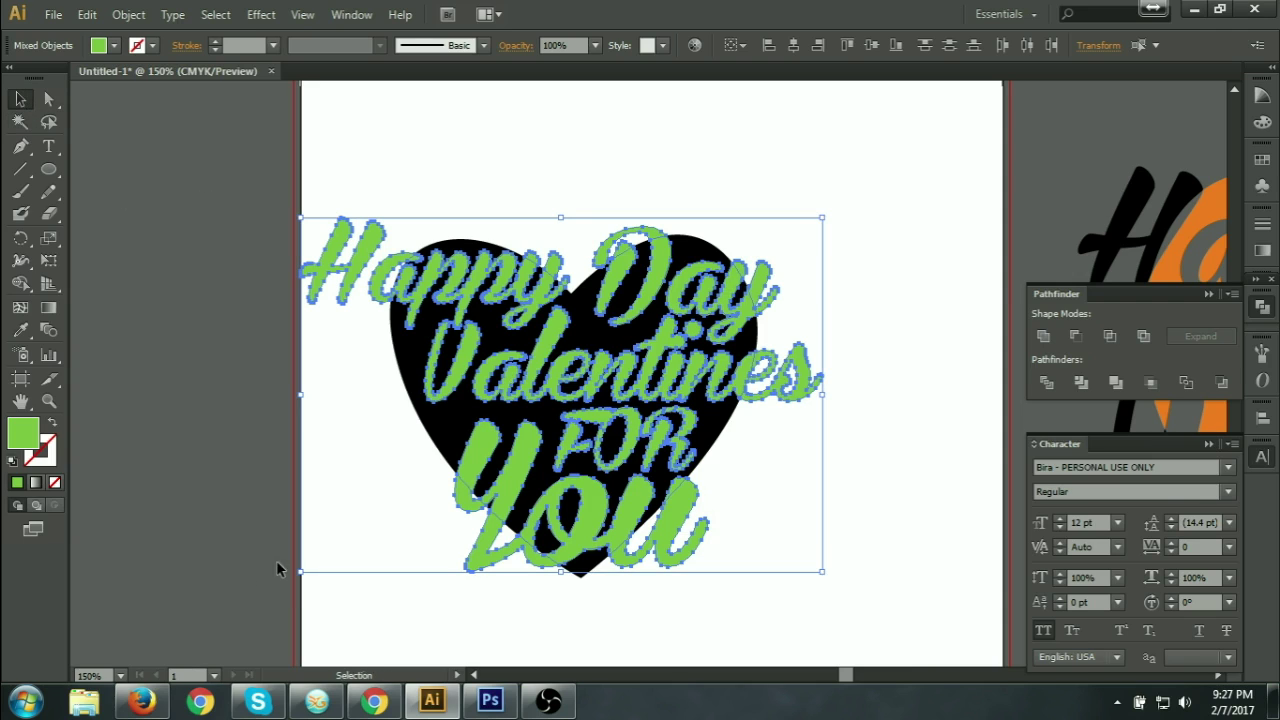
Step: Exclude the lettering pieces outside the heart from the selection and delete the green pieces inside it
{"action": "left_click", "coordinate": [369, 247], "text": "shift"}
{"action": "left_click", "coordinate": [378, 281], "text": "shift"}
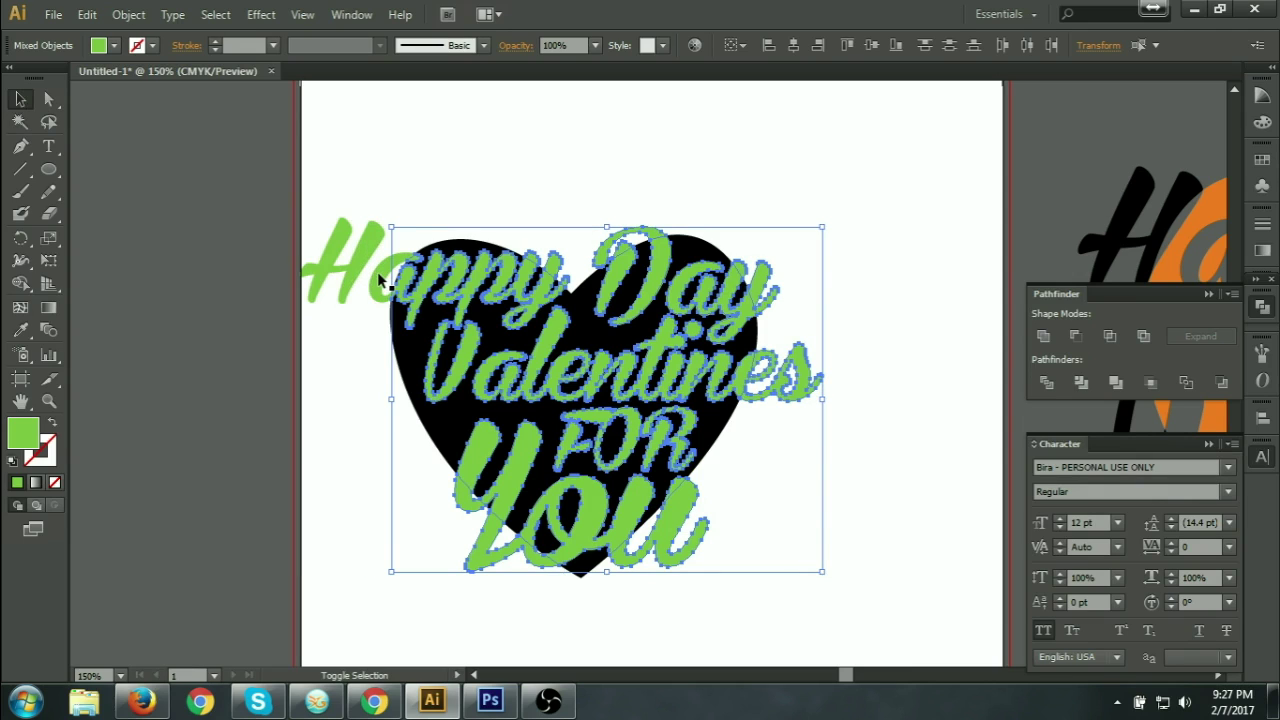
{"action": "left_click", "coordinate": [481, 551], "text": "shift"}
{"action": "left_click", "coordinate": [670, 567], "text": "shift"}
{"action": "left_click", "coordinate": [818, 383], "text": "shift"}
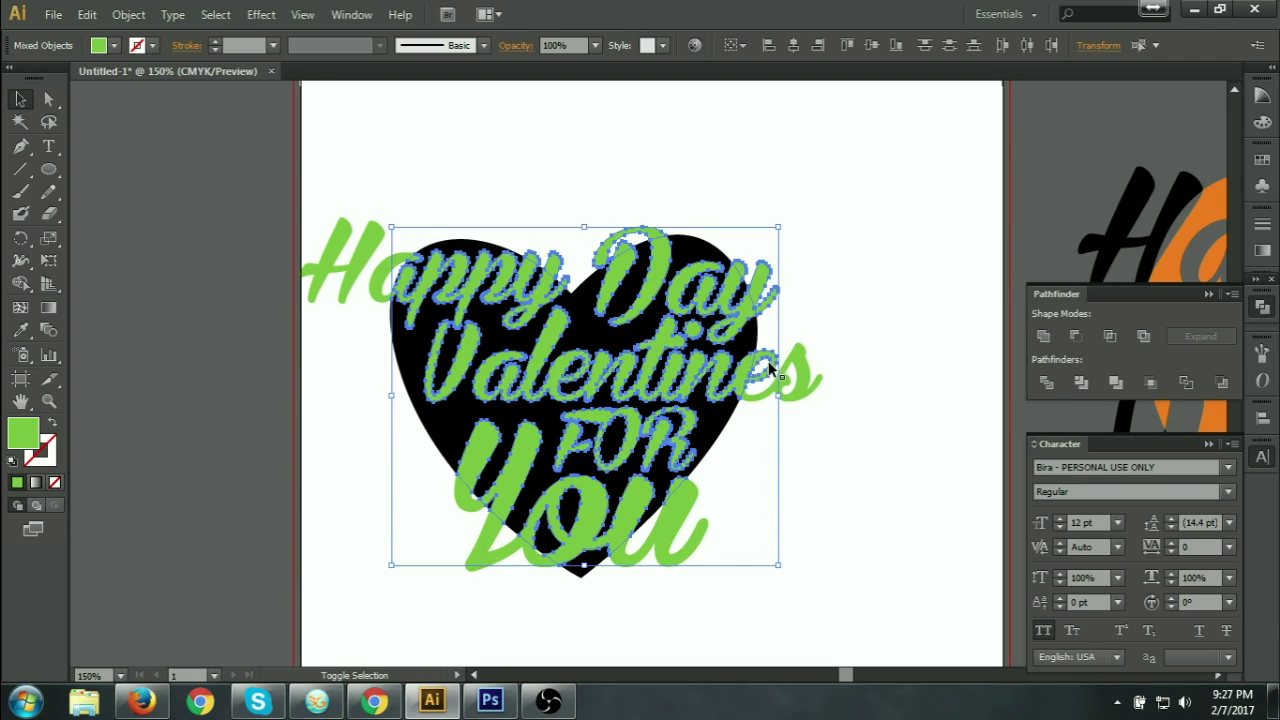
{"action": "left_click", "coordinate": [776, 290], "text": "shift"}
{"action": "left_click", "coordinate": [763, 281], "text": "shift"}
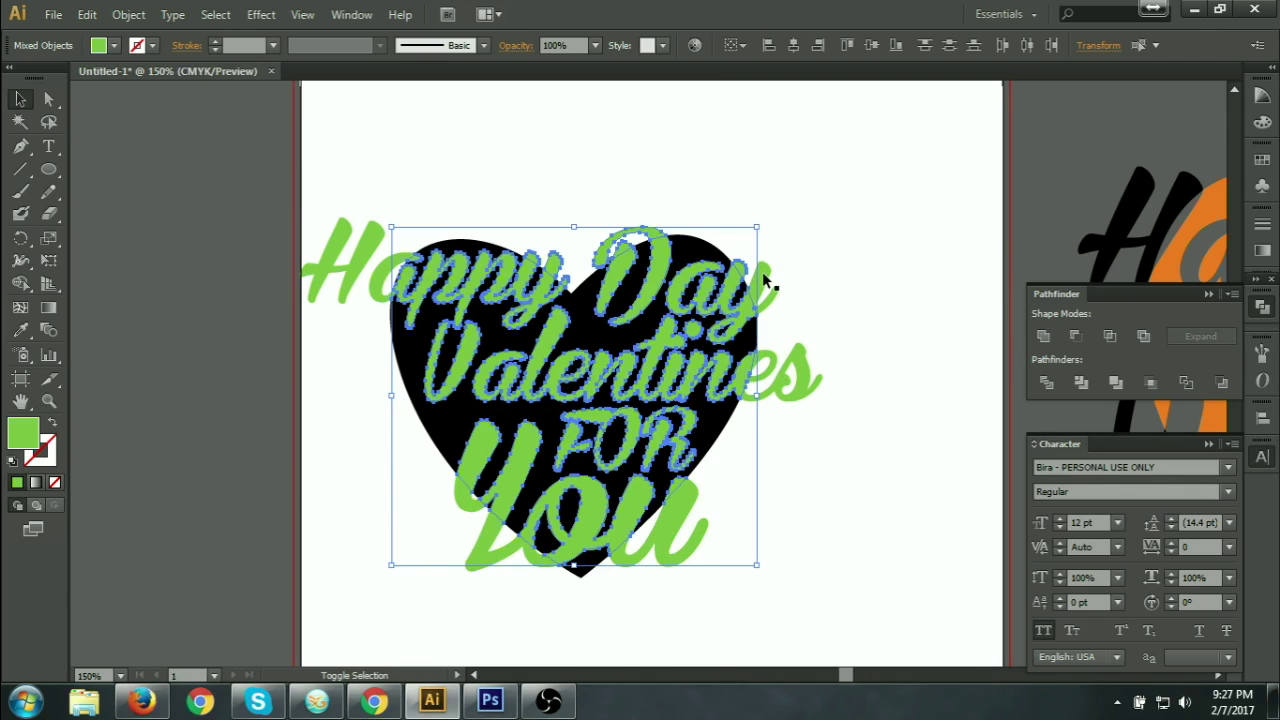
{"action": "left_click", "coordinate": [655, 234], "text": "shift"}
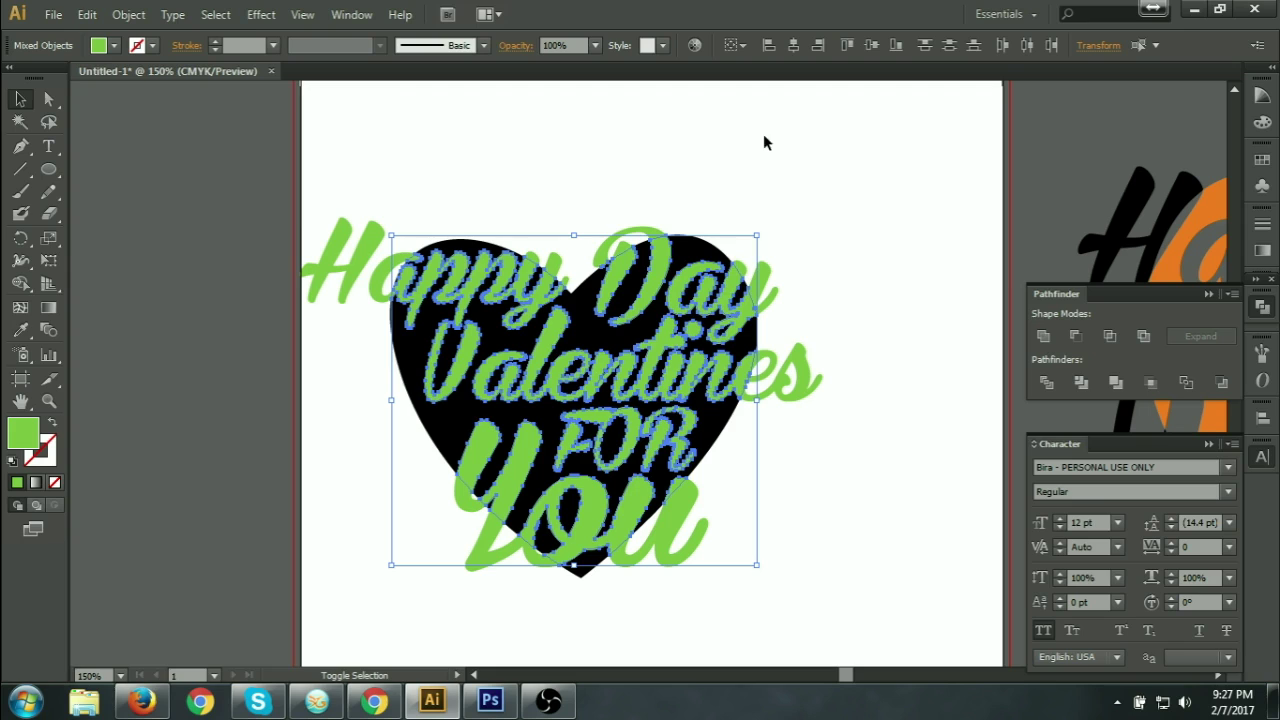
{"action": "left_click", "coordinate": [926, 281]}
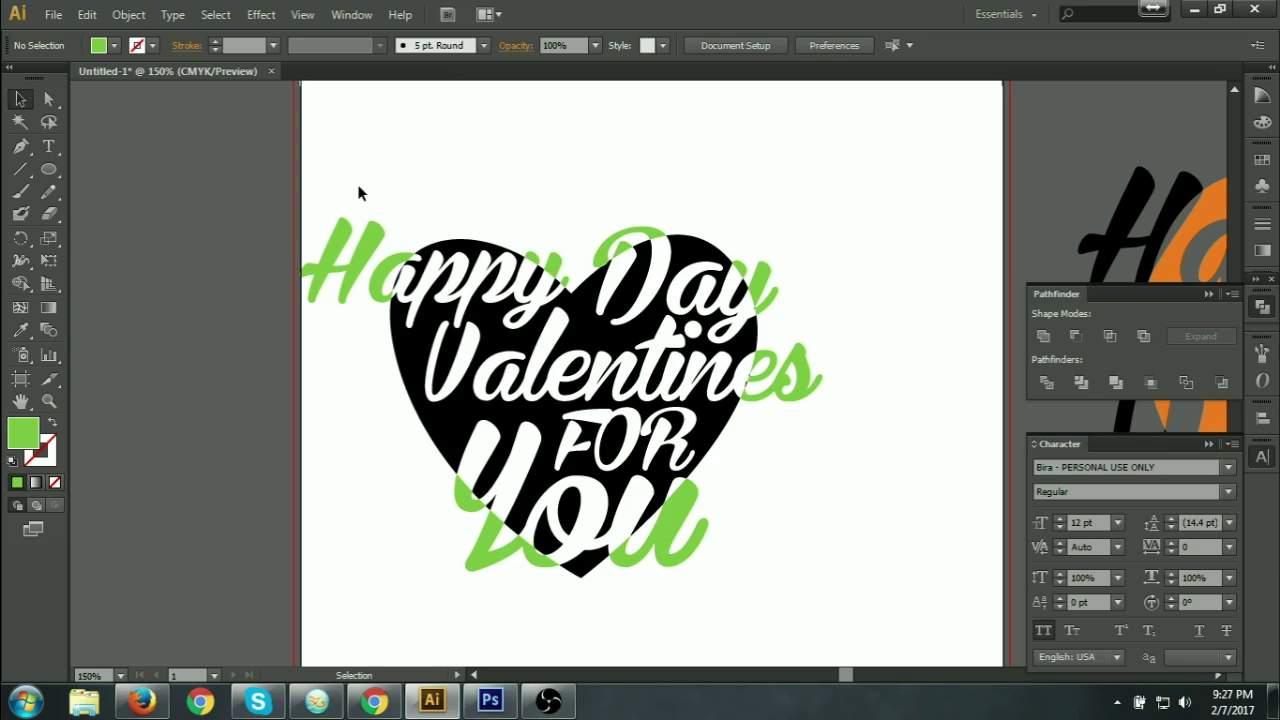
Step: Duplicate the whole heart design, including the outer green lettering, onto the canvas left of the artboard
{"action": "left_click_drag", "start_coordinate": [329, 189], "coordinate": [835, 620]}
{"action": "right_click", "coordinate": [712, 338]}
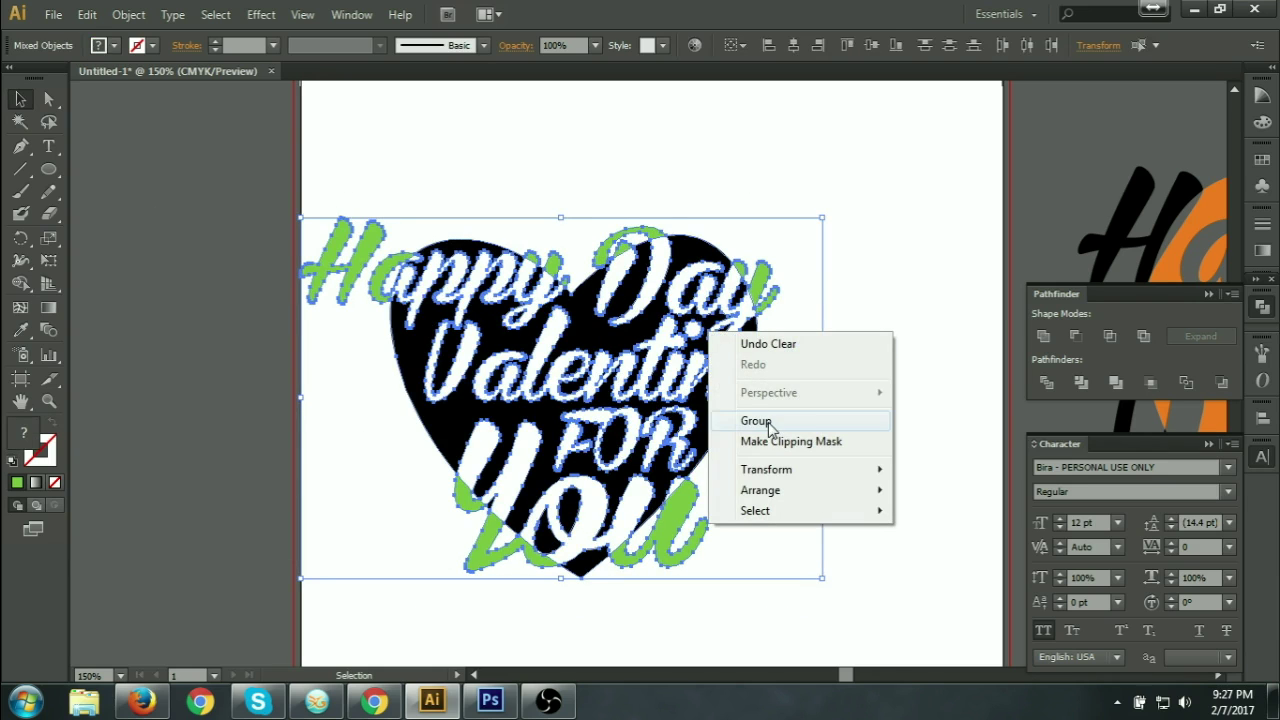
{"action": "left_click", "coordinate": [907, 286]}
{"action": "left_click_drag", "start_coordinate": [856, 485], "coordinate": [620, 464]}
{"action": "left_click_drag", "start_coordinate": [355, 190], "coordinate": [777, 563]}
{"action": "left_click_drag", "start_coordinate": [860, 569], "coordinate": [902, 374]}
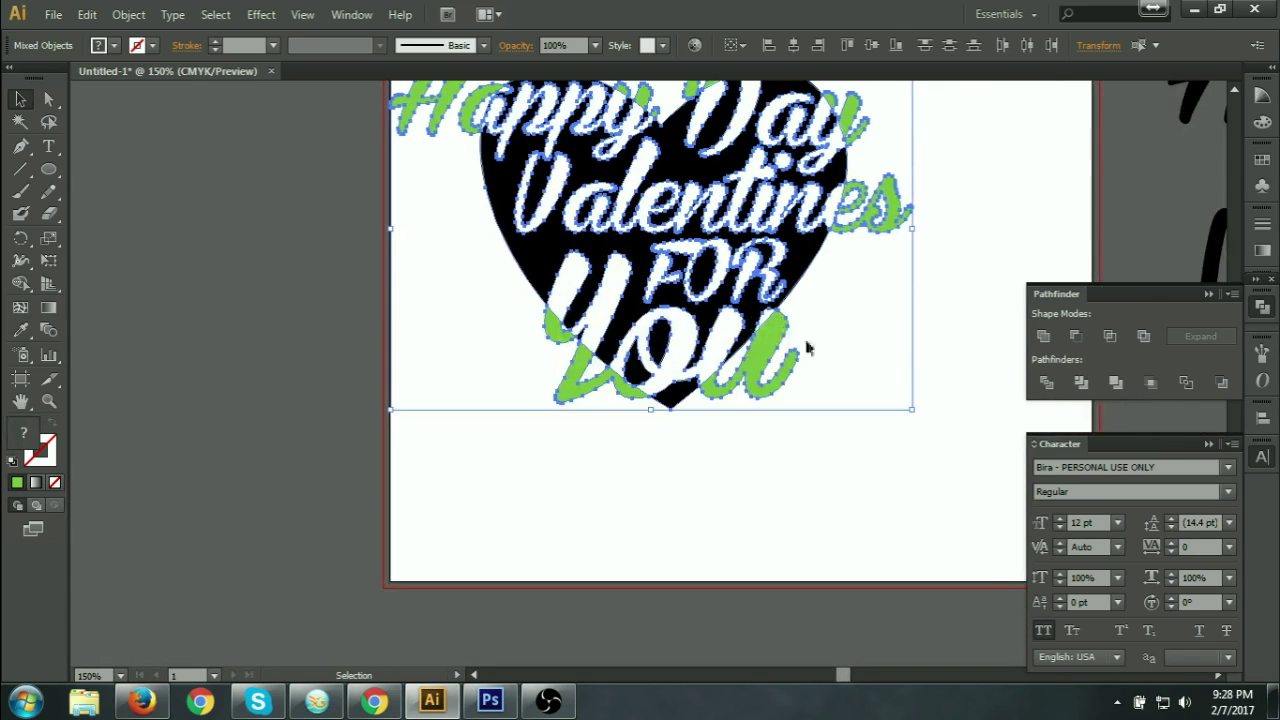
{"action": "left_click_drag", "start_coordinate": [770, 338], "coordinate": [295, 348]}
{"action": "left_click_drag", "start_coordinate": [428, 386], "coordinate": [538, 556]}
{"action": "left_click_drag", "start_coordinate": [447, 423], "coordinate": [392, 417]}
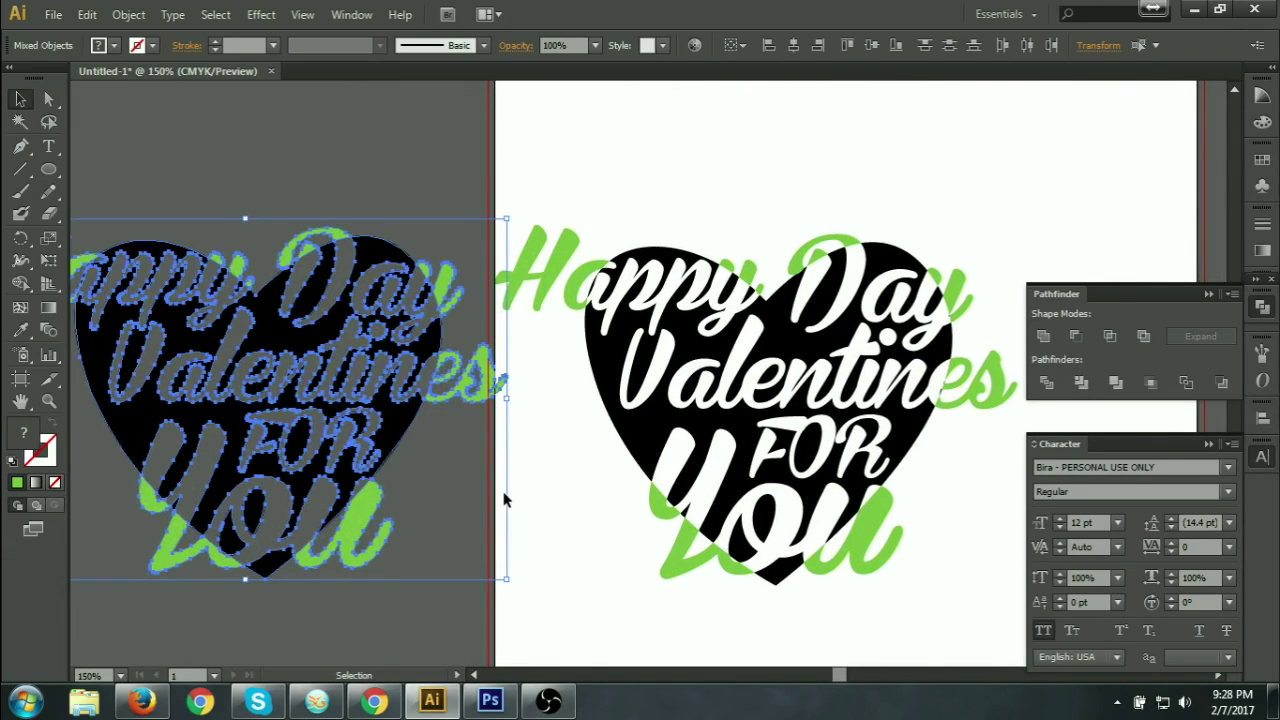
{"action": "right_click", "coordinate": [304, 368]}
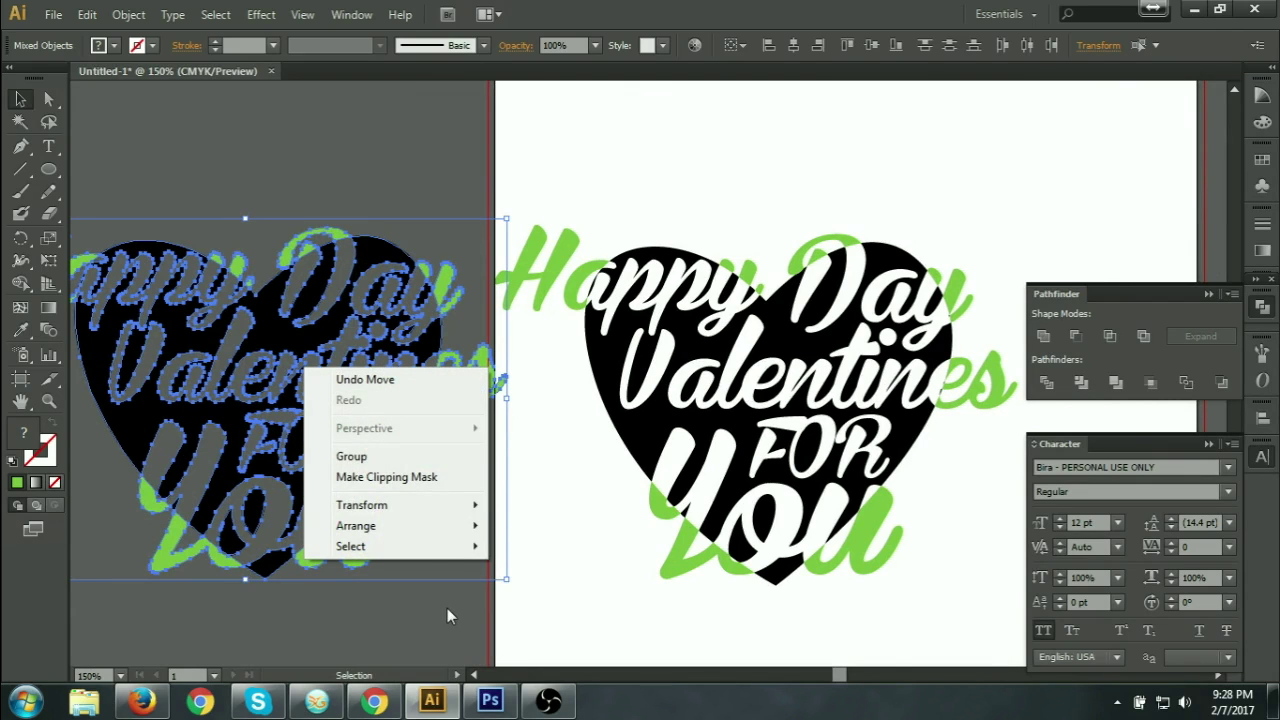
{"action": "left_click", "coordinate": [447, 608]}
Step: Select all the green lettering pieces in both designs by colour with the Magic Wand and recolour them yellow
{"action": "left_click_drag", "start_coordinate": [566, 537], "coordinate": [527, 487]}
{"action": "left_click", "coordinate": [20, 121]}
{"action": "left_click", "coordinate": [880, 373]}
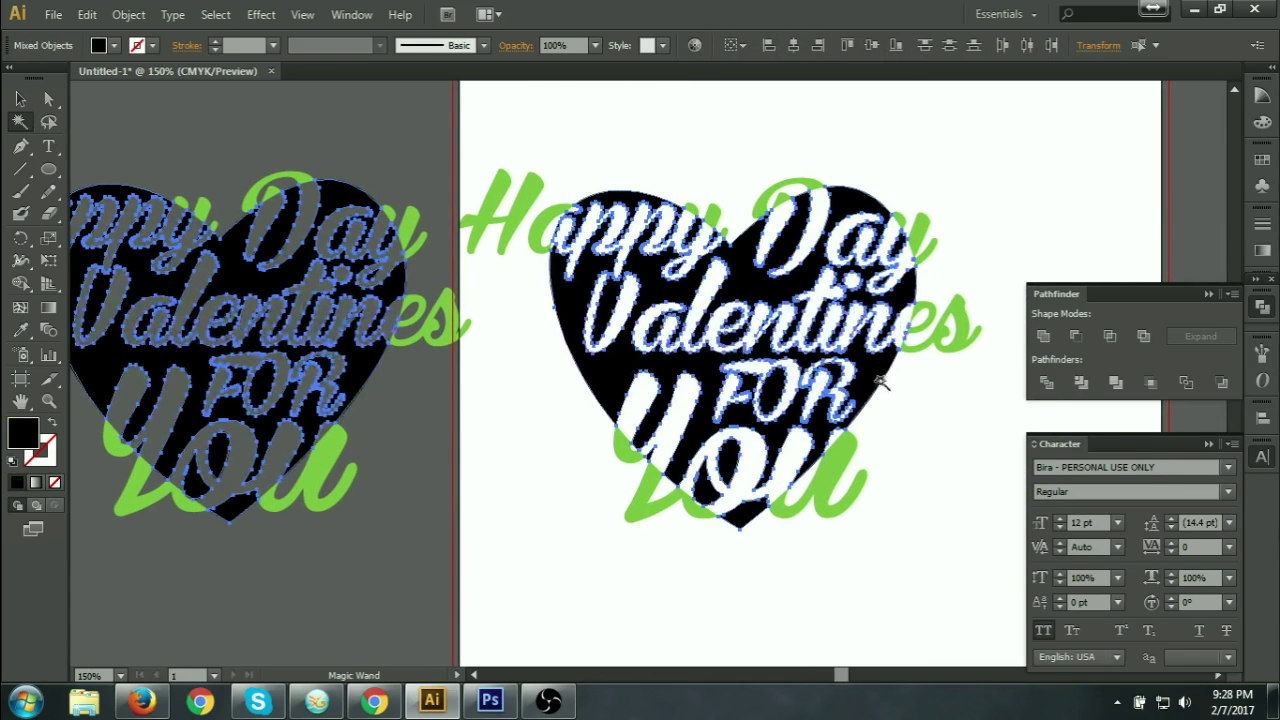
{"action": "left_click", "coordinate": [842, 468]}
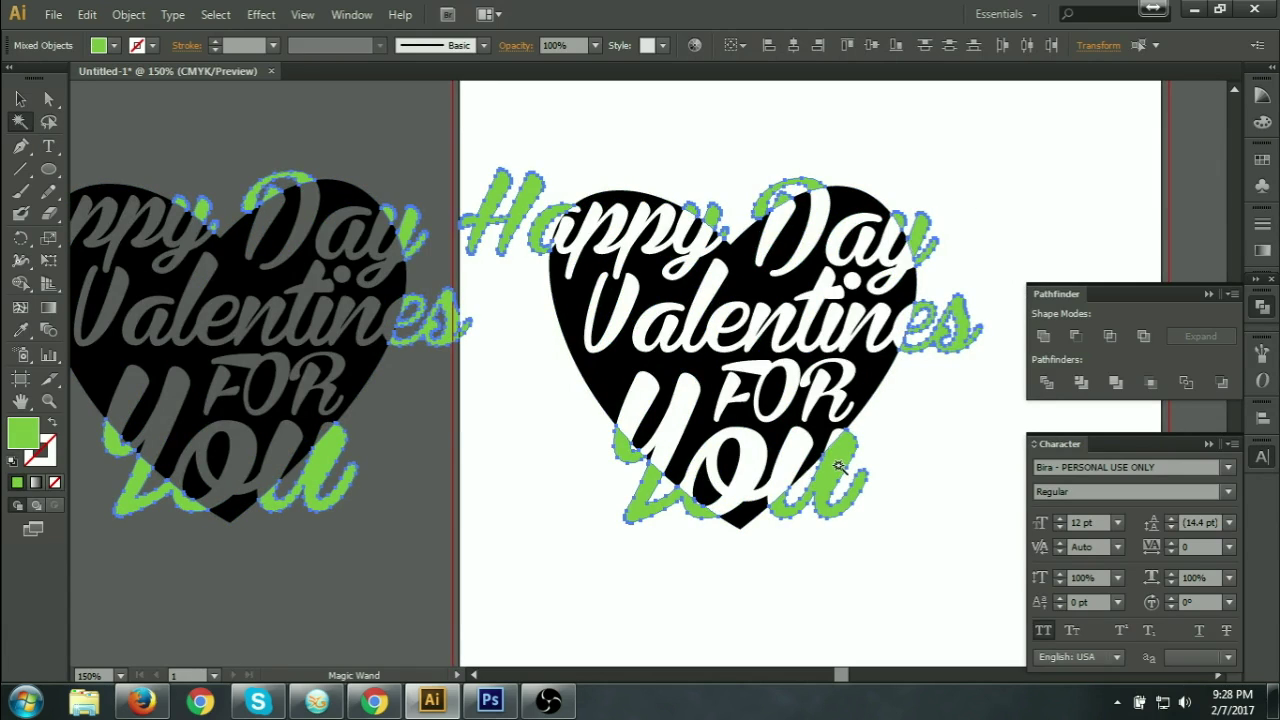
{"action": "left_click", "coordinate": [1262, 121]}
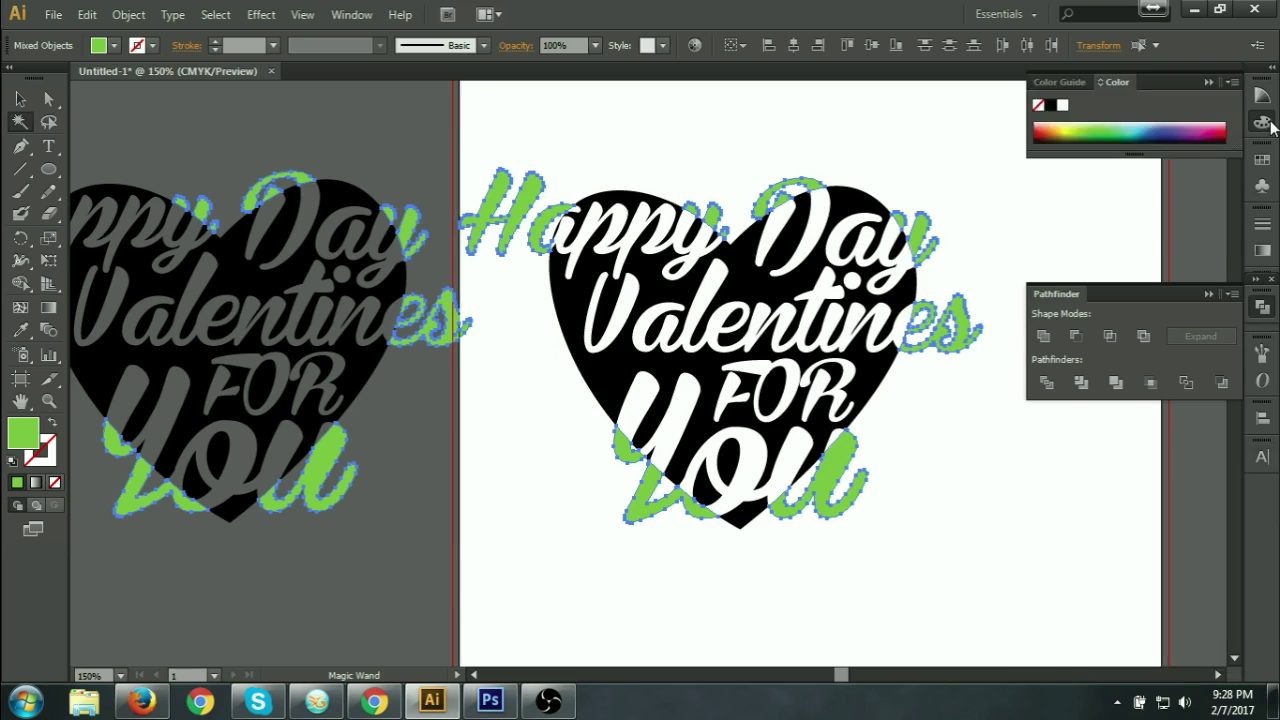
{"action": "left_click", "coordinate": [1068, 124]}
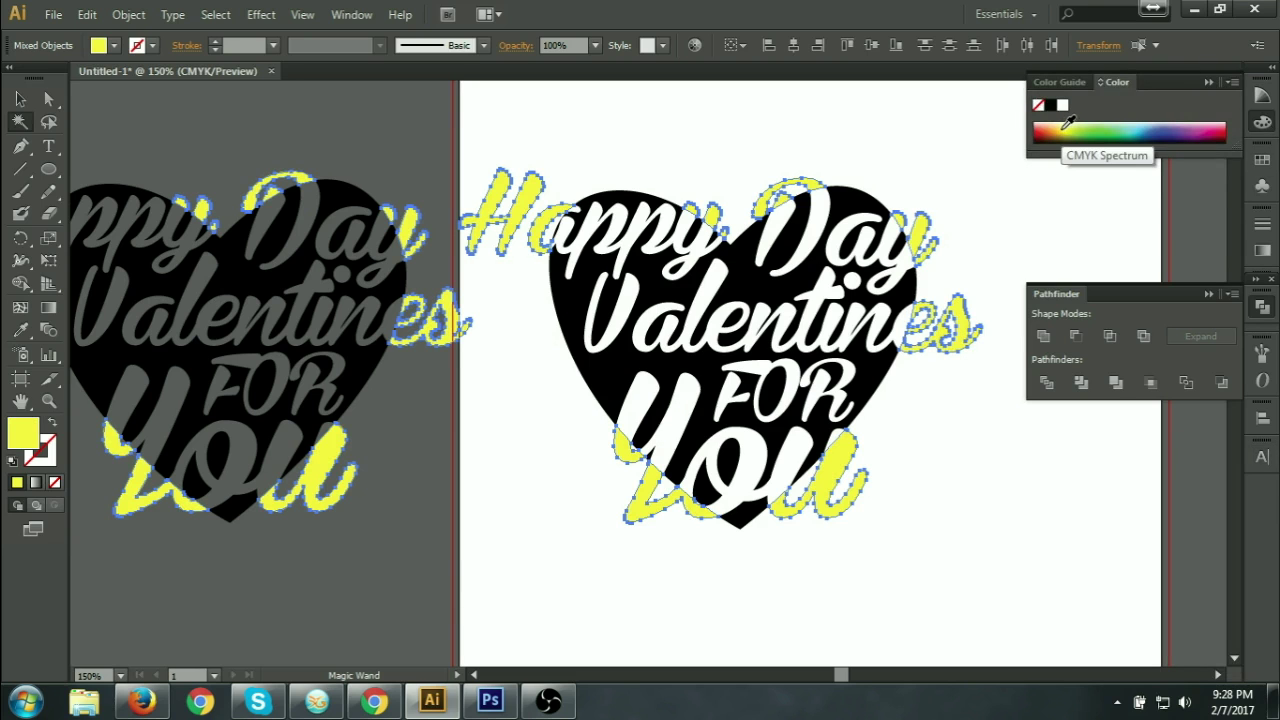
{"action": "key", "text": "v"}
{"action": "left_click", "coordinate": [968, 466]}
Step: Try teal, yellow and muted red fills from the Color Guide on both hearts, and return their fill to black
{"action": "key", "text": "space"}
{"action": "left_click_drag", "start_coordinate": [968, 466], "coordinate": [1130, 512]}
{"action": "left_click", "coordinate": [21, 98]}
{"action": "left_click", "coordinate": [20, 121]}
{"action": "left_click", "coordinate": [287, 367]}
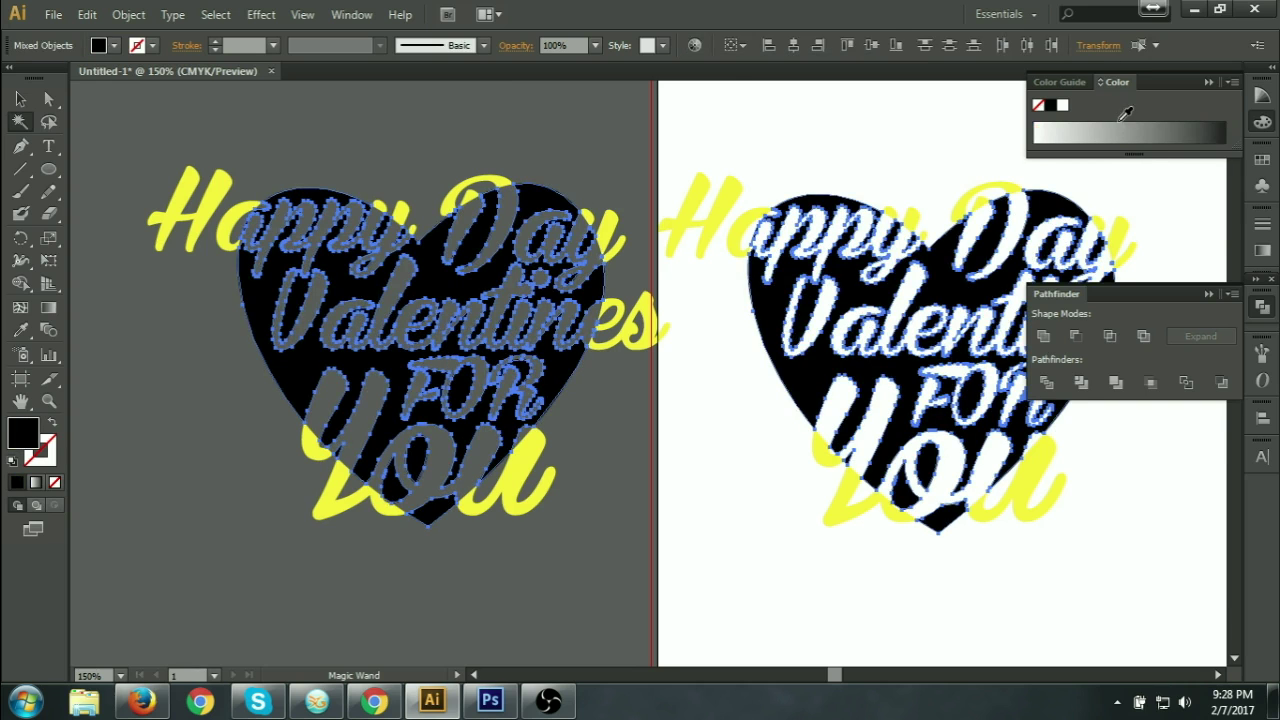
{"action": "left_click", "coordinate": [1088, 82]}
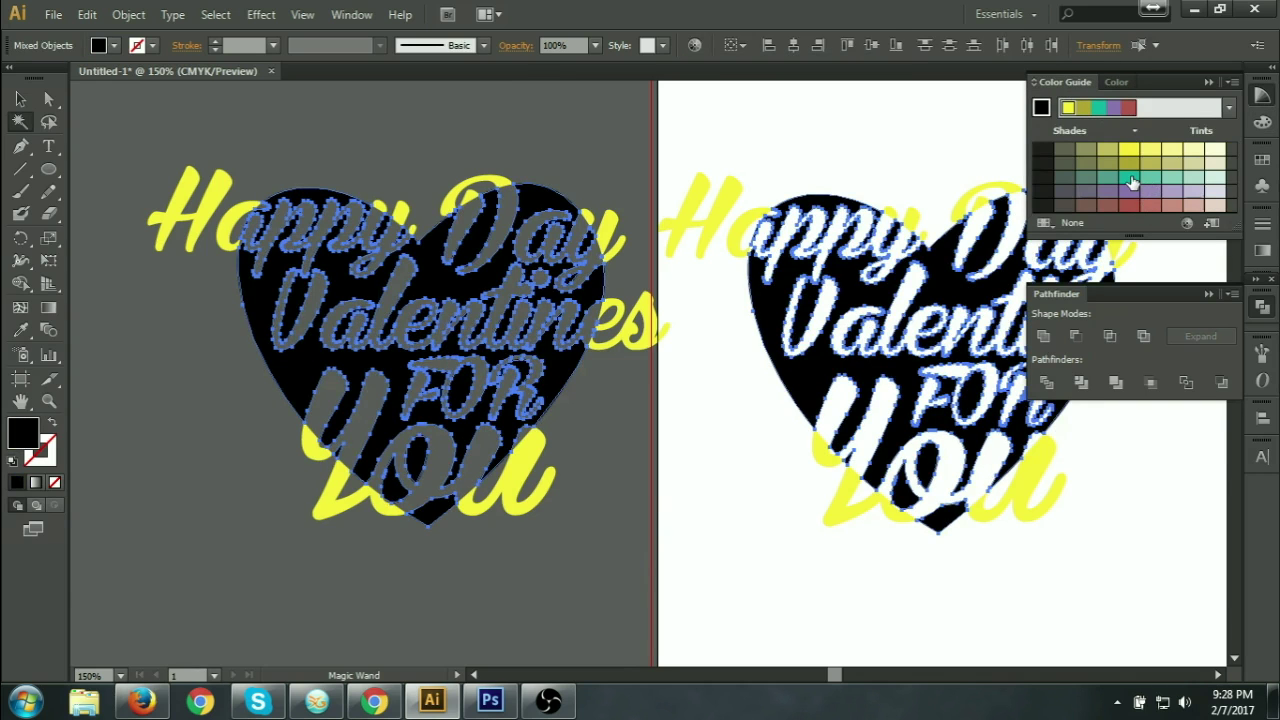
{"action": "left_click", "coordinate": [1130, 179]}
{"action": "left_click", "coordinate": [1128, 149]}
{"action": "left_click", "coordinate": [1129, 206]}
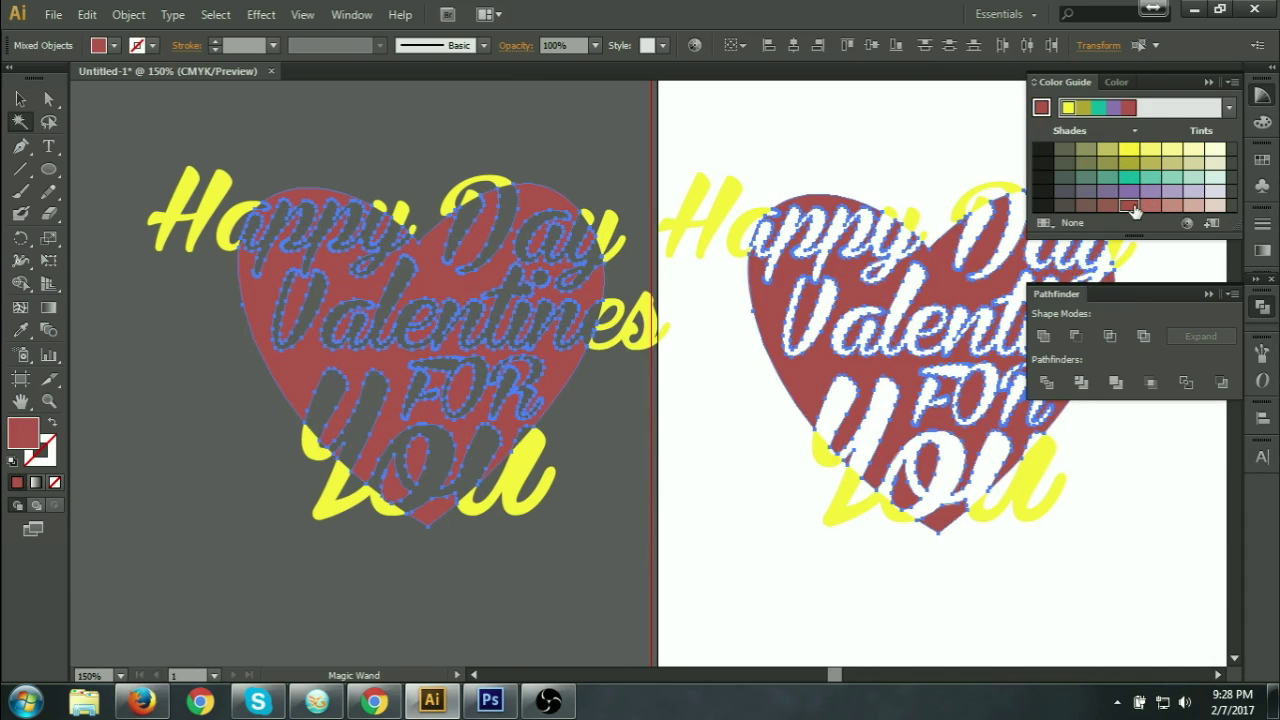
{"action": "left_click", "coordinate": [1043, 150]}
{"action": "left_click", "coordinate": [379, 133]}
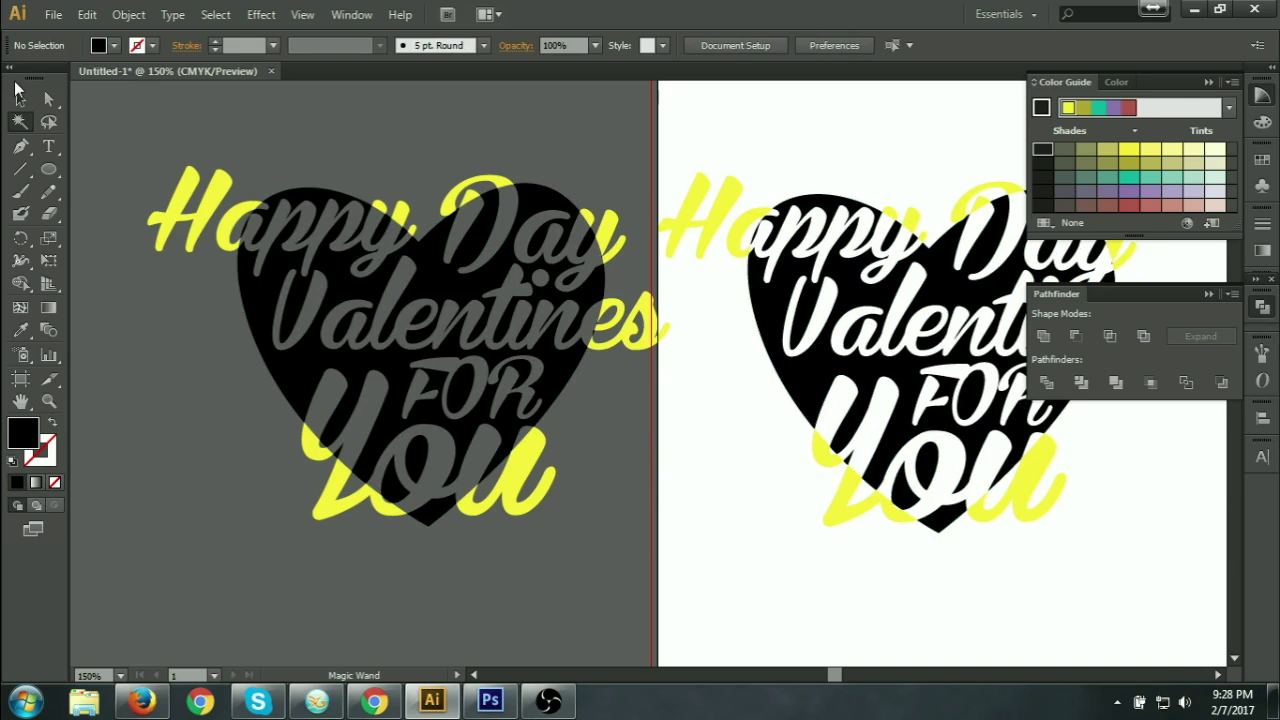
Step: Select the whole design on the artboard and move it towards the artboard's centre
{"action": "left_click", "coordinate": [20, 98]}
{"action": "left_click_drag", "start_coordinate": [393, 222], "coordinate": [440, 513]}
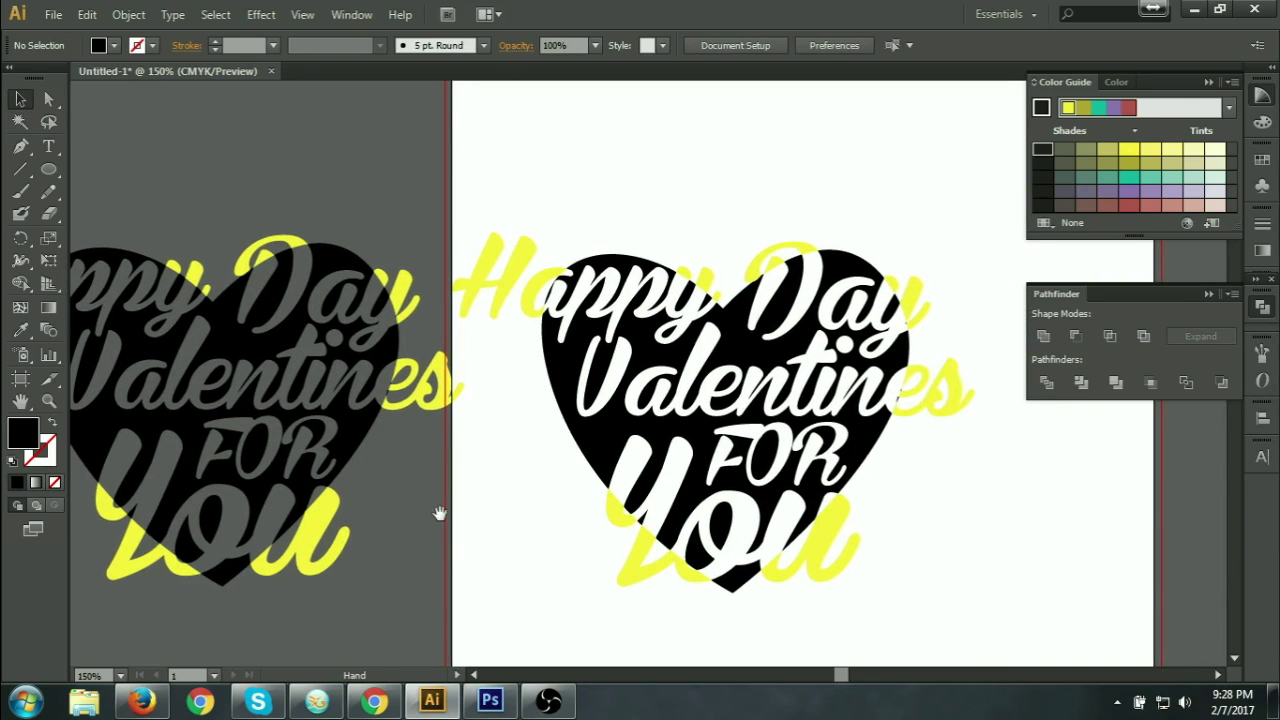
{"action": "left_click_drag", "start_coordinate": [492, 192], "coordinate": [975, 612]}
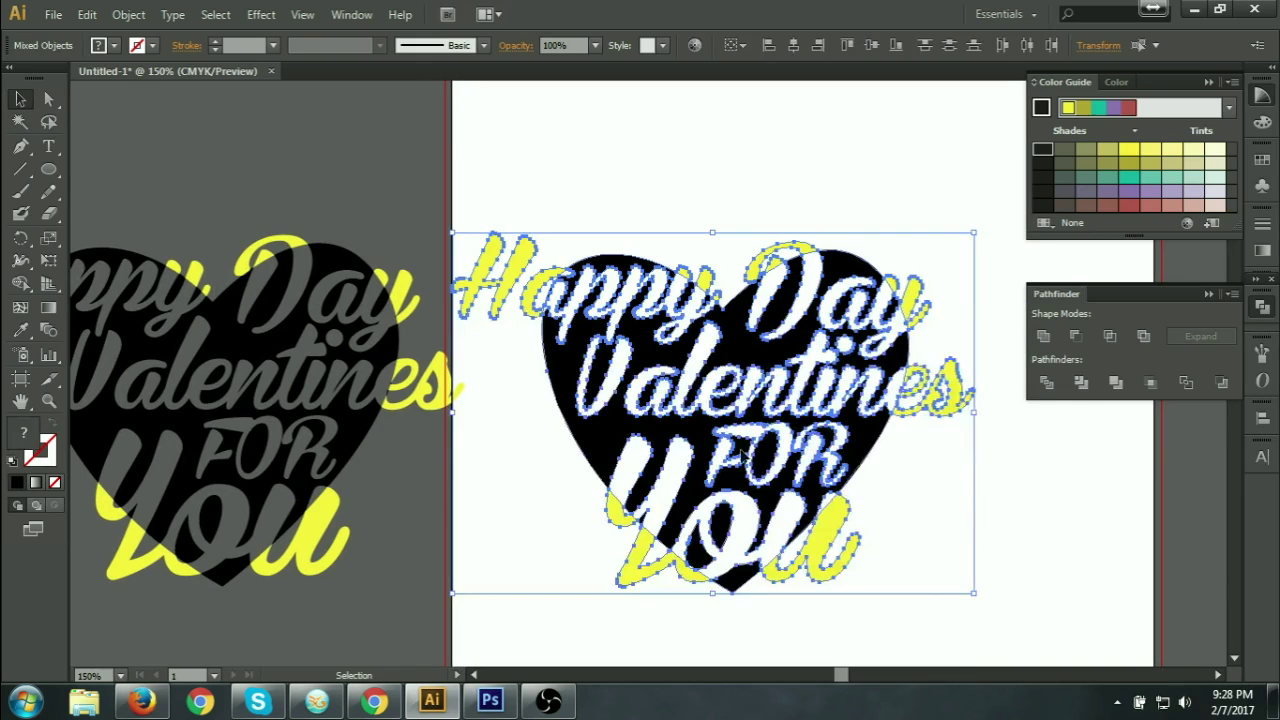
{"action": "left_click_drag", "start_coordinate": [742, 462], "coordinate": [957, 517]}
{"action": "scroll", "coordinate": [957, 517], "scroll_direction": "left", "scroll_amount": 5}
{"action": "left_click", "coordinate": [404, 186]}
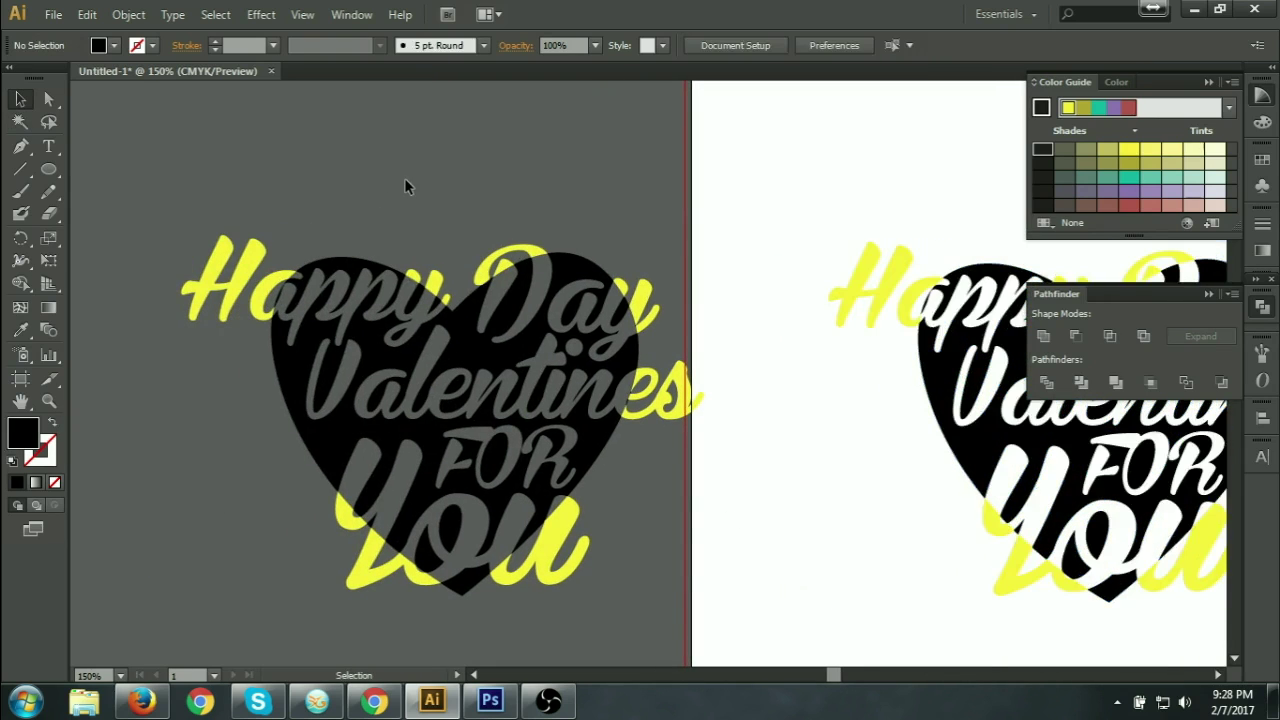
Step: Move the duplicate heart design farther up and away from the artboard's left edge
{"action": "left_click_drag", "start_coordinate": [185, 231], "coordinate": [650, 510]}
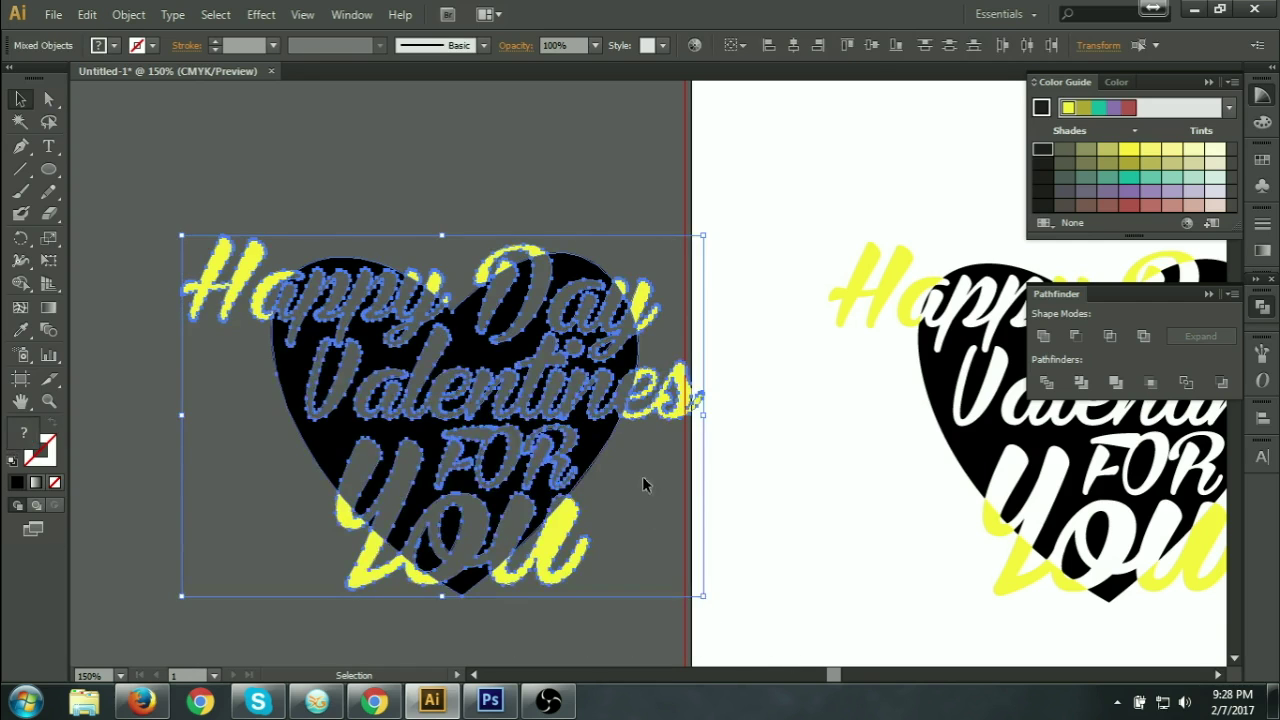
{"action": "left_click_drag", "start_coordinate": [598, 440], "coordinate": [543, 398]}
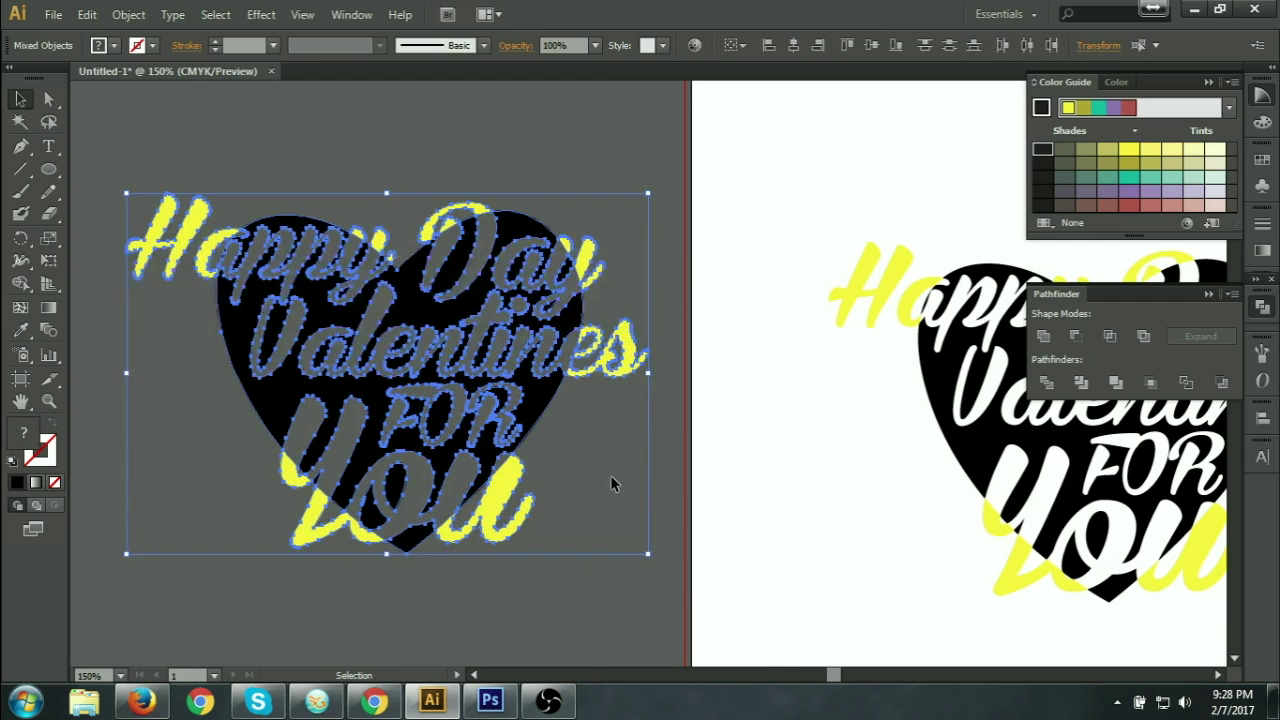
{"action": "left_click", "coordinate": [566, 577]}
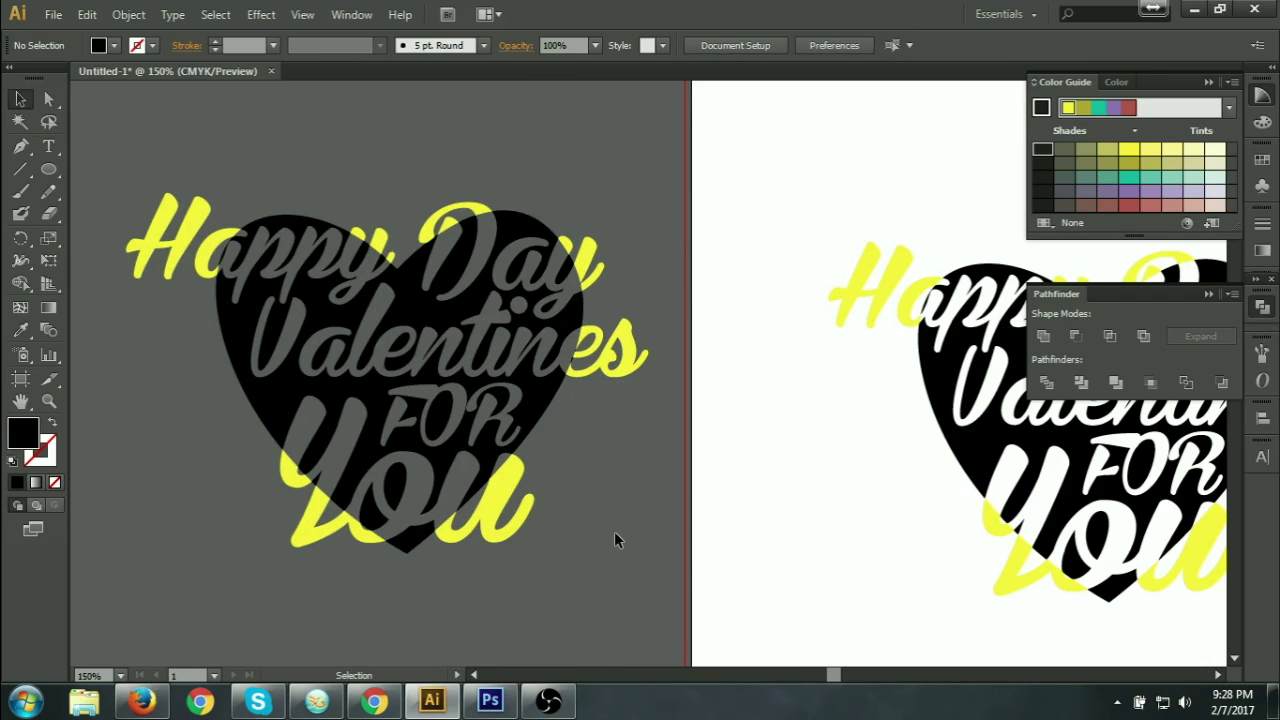
{"action": "left_click_drag", "start_coordinate": [626, 544], "coordinate": [666, 556]}
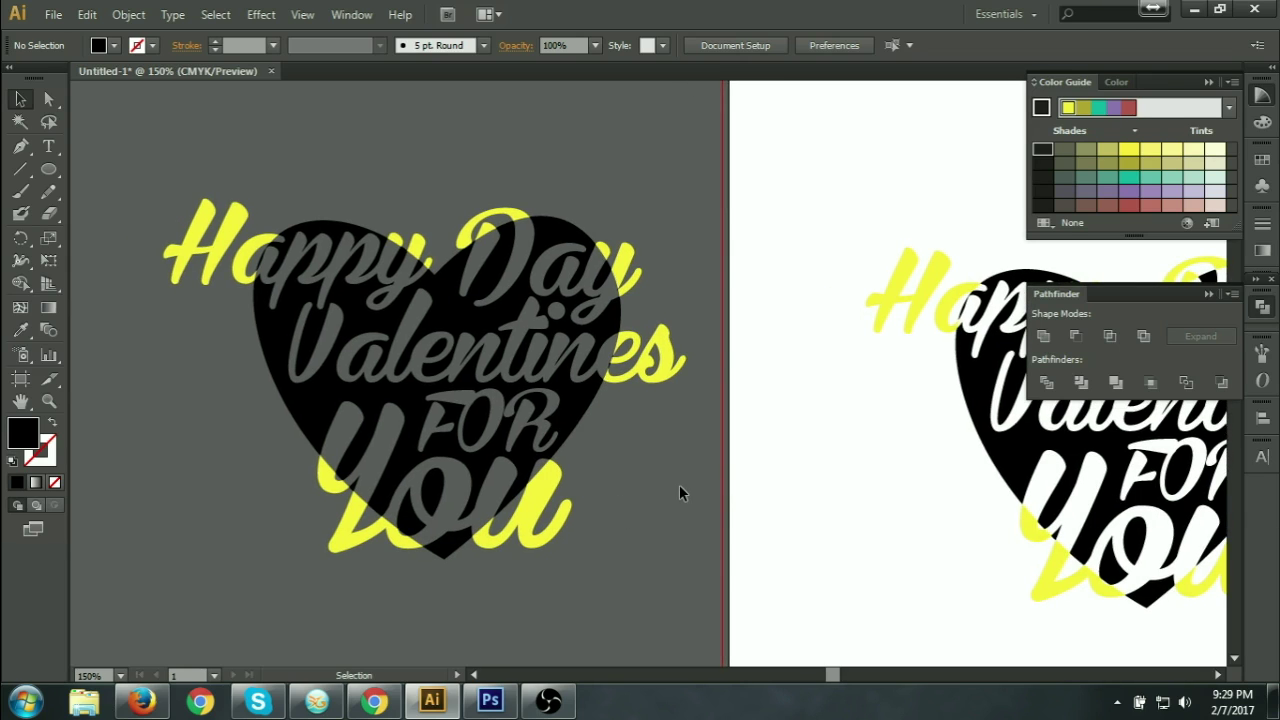
{"action": "left_click_drag", "start_coordinate": [665, 504], "coordinate": [494, 506]}
{"action": "left_click_drag", "start_coordinate": [651, 494], "coordinate": [822, 467]}
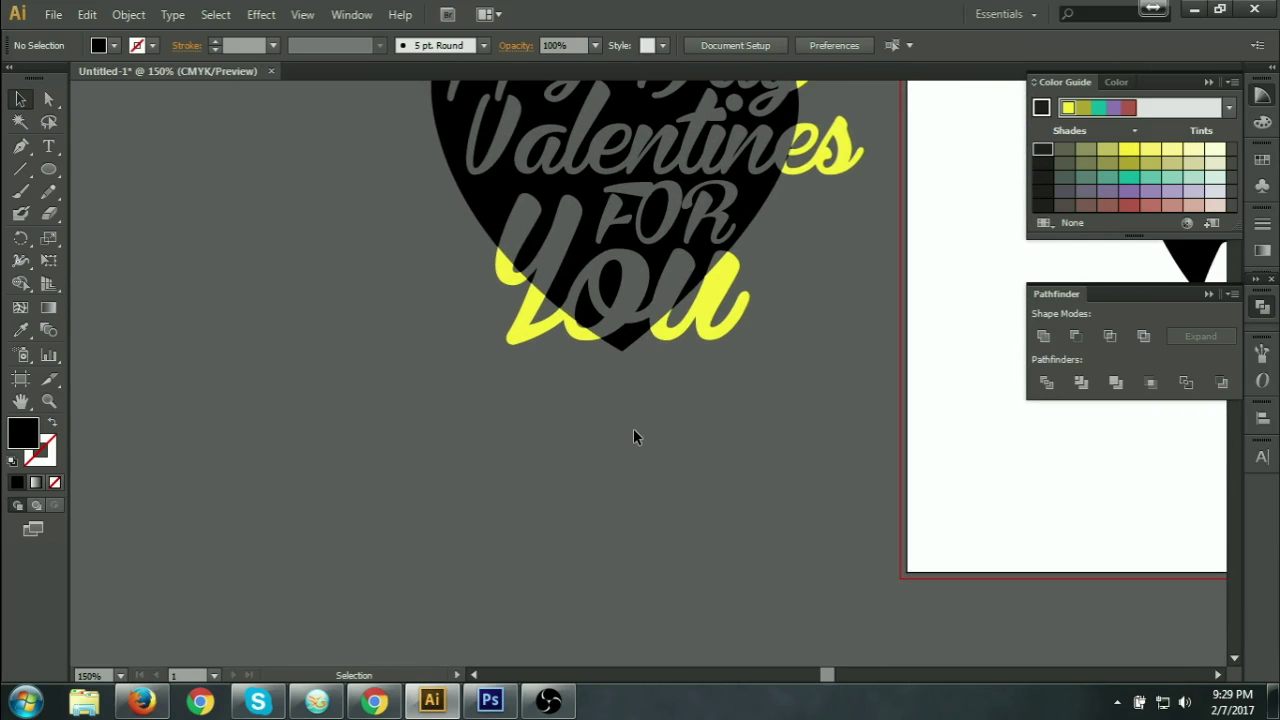
{"action": "left_click_drag", "start_coordinate": [606, 451], "coordinate": [527, 513]}
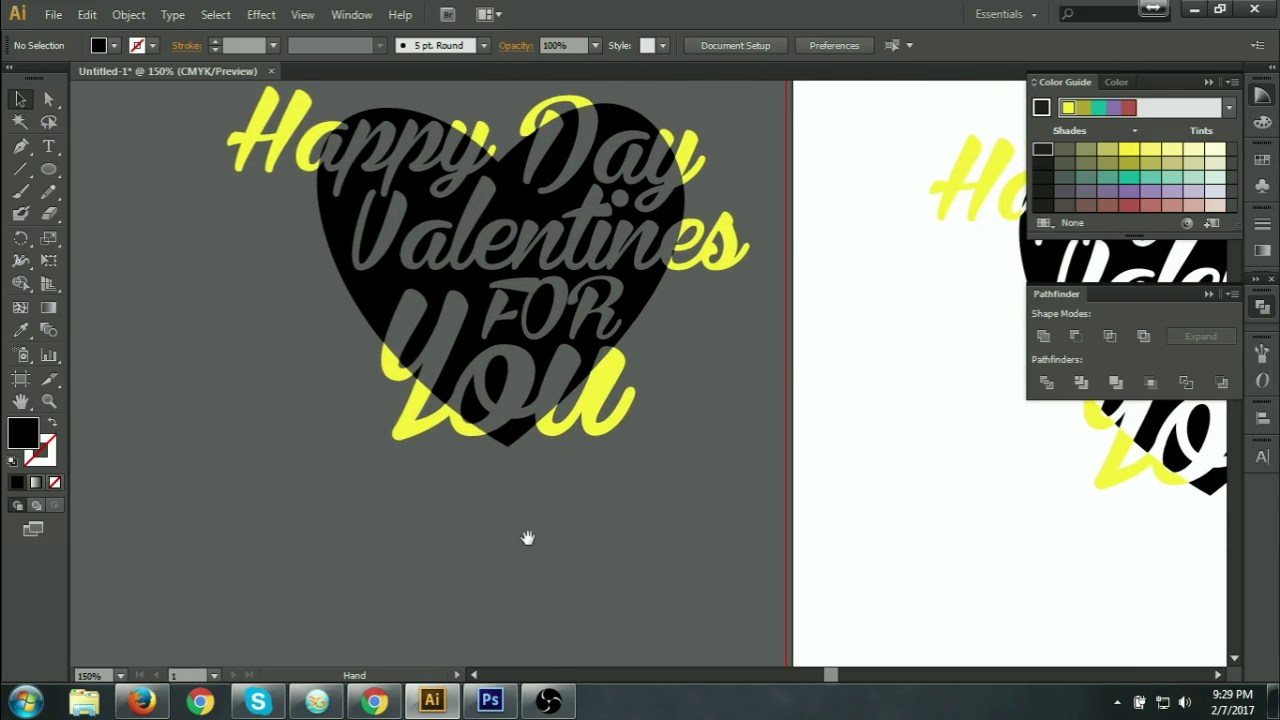
{"action": "left_click_drag", "start_coordinate": [655, 436], "coordinate": [483, 536]}
{"action": "left_click_drag", "start_coordinate": [800, 530], "coordinate": [403, 483]}
{"action": "left_click_drag", "start_coordinate": [788, 447], "coordinate": [910, 448]}
Step: Select the whole duplicate design left of the artboard and copy it
{"action": "key", "text": "ctrl+minus"}
{"action": "key", "text": "ctrl+minus"}
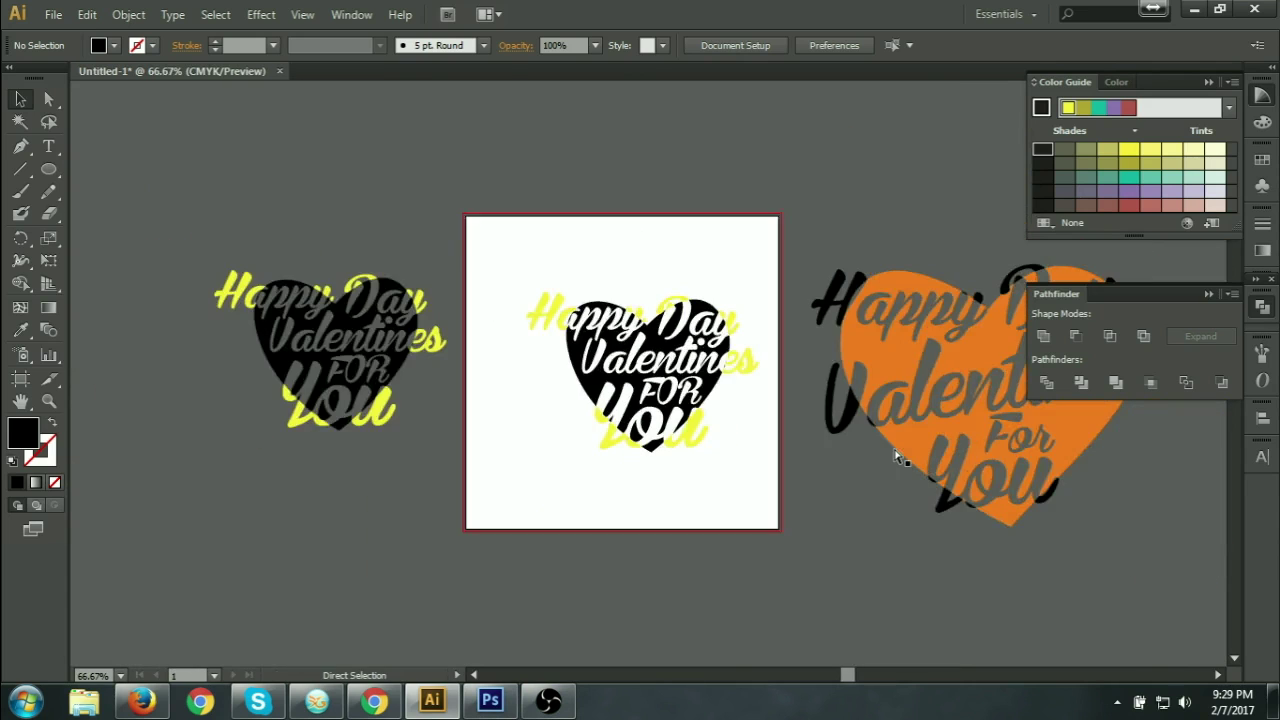
{"action": "left_click_drag", "start_coordinate": [194, 226], "coordinate": [446, 460]}
{"action": "key", "text": "a"}
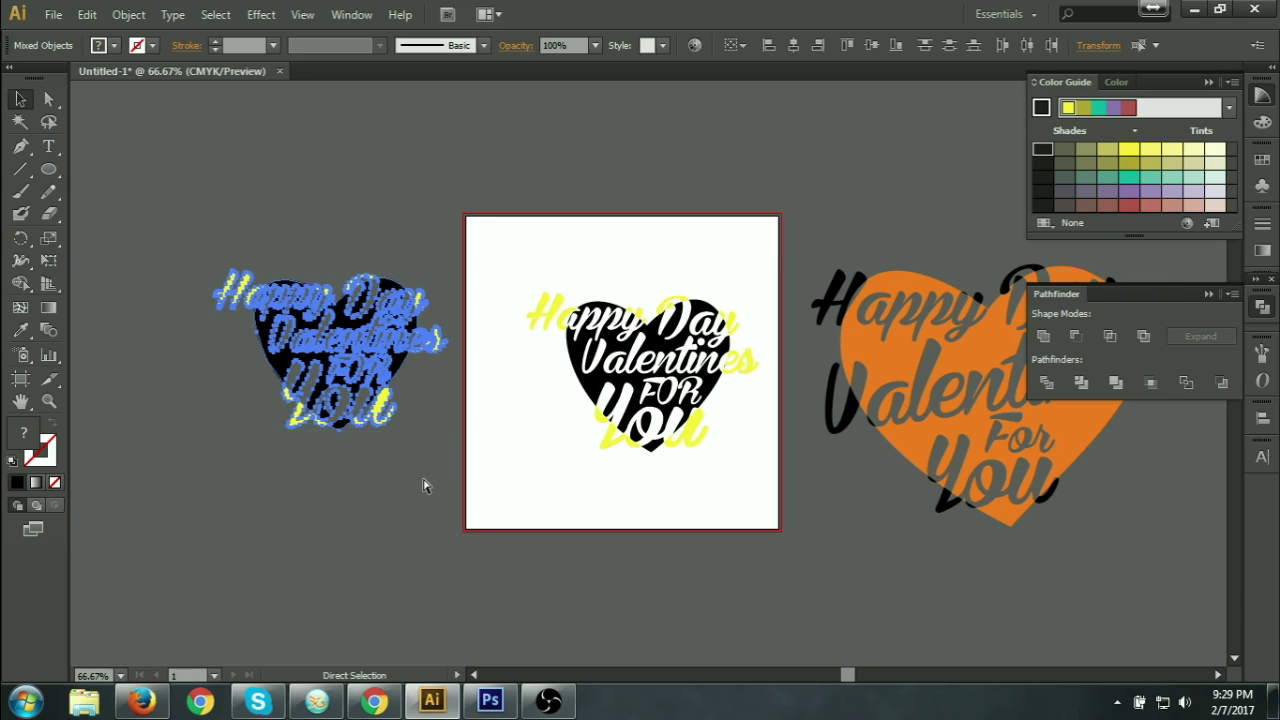
{"action": "key", "text": "v"}
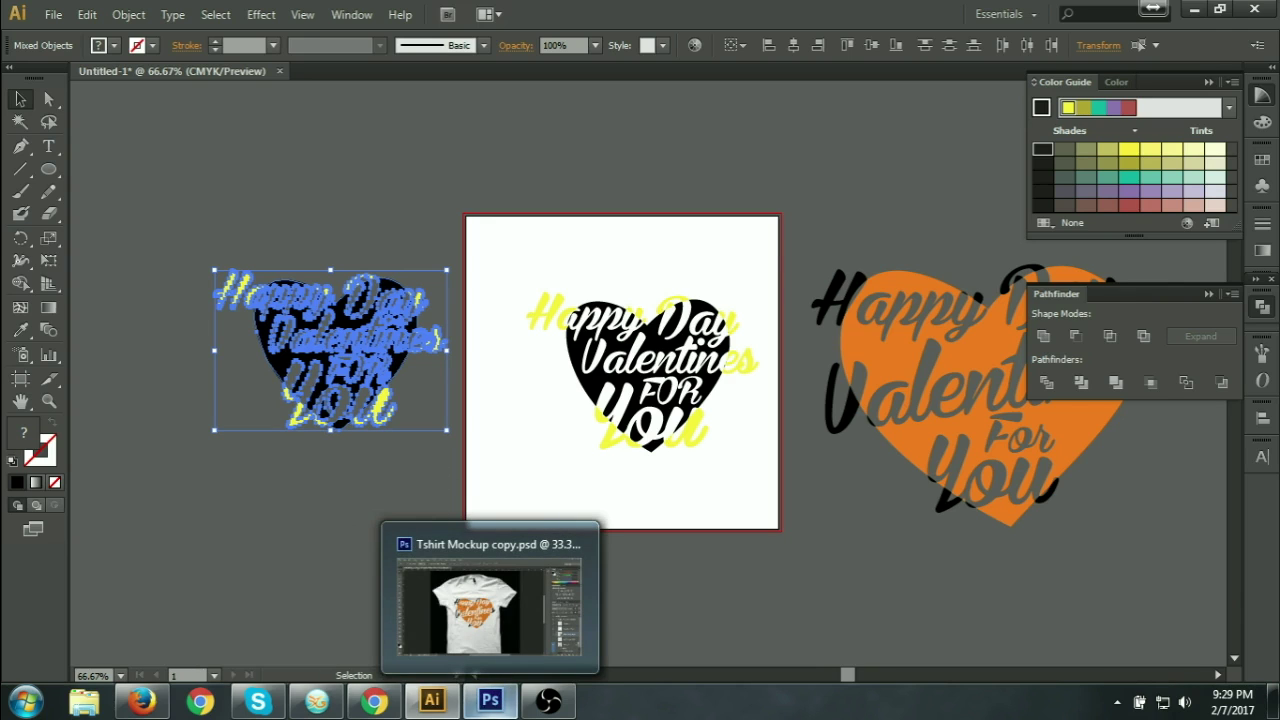
Step: In the Photoshop T-shirt mockup, hide the orange heart design and paste the copied design as a smart object scaled to about 279% on the chest
{"action": "left_click", "coordinate": [490, 701]}
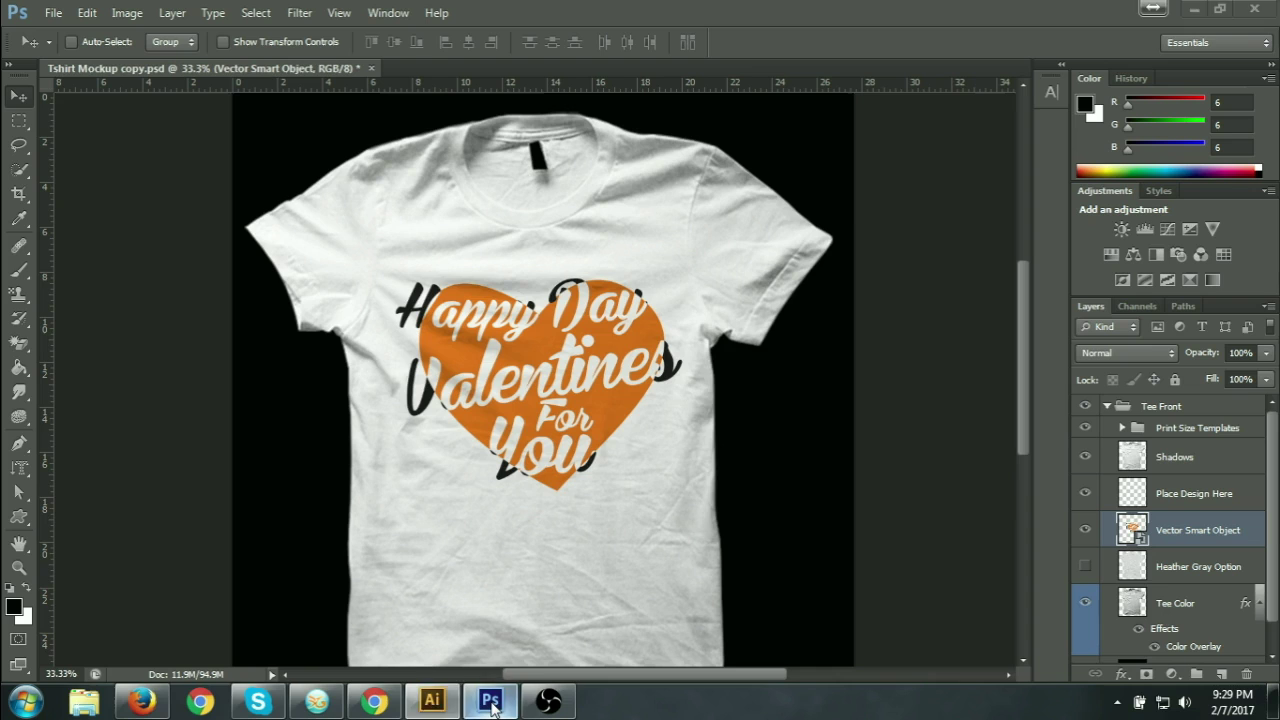
{"action": "left_click", "coordinate": [1085, 530]}
{"action": "key", "text": "ctrl+v"}
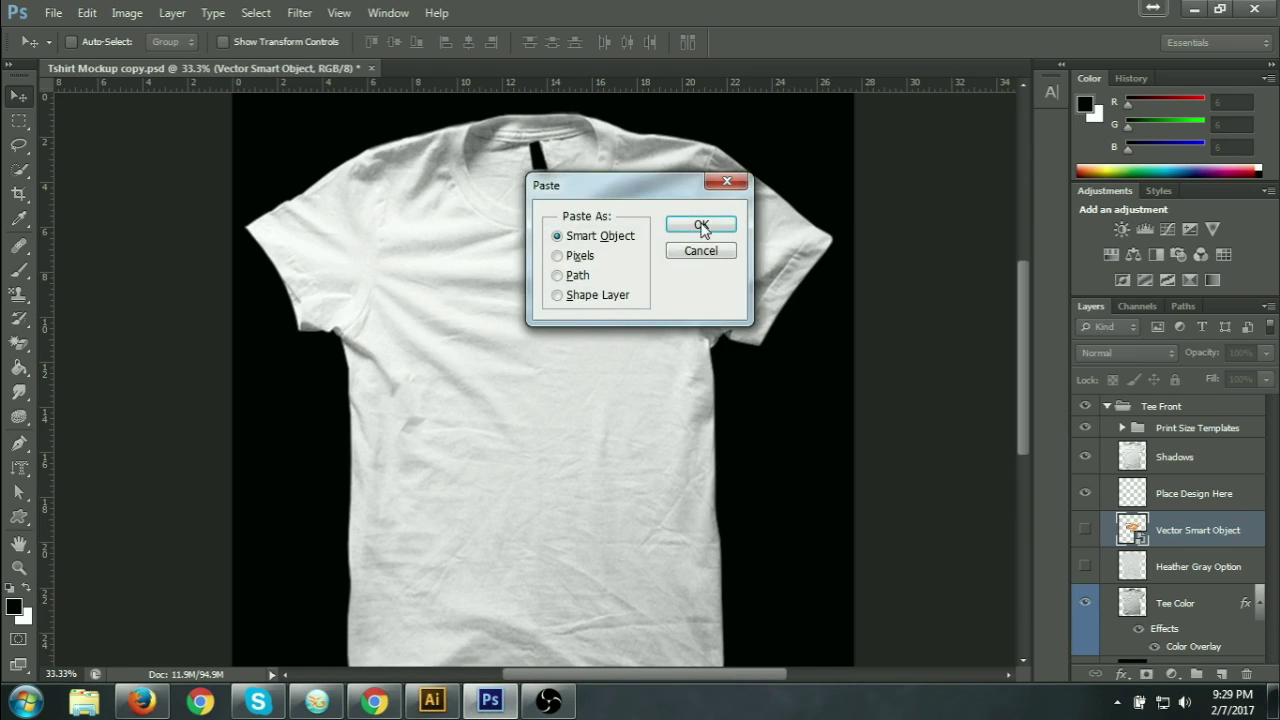
{"action": "left_click", "coordinate": [702, 226]}
{"action": "left_click_drag", "start_coordinate": [600, 420], "coordinate": [665, 543]}
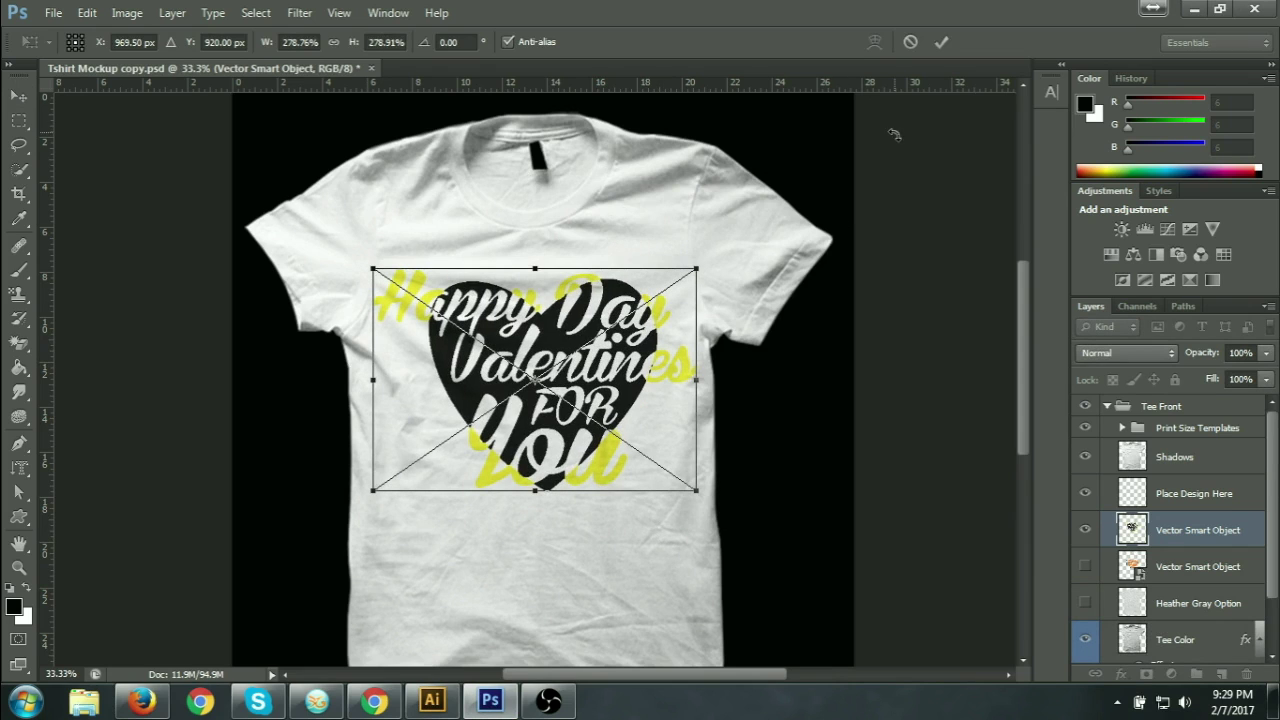
{"action": "left_click", "coordinate": [943, 42]}
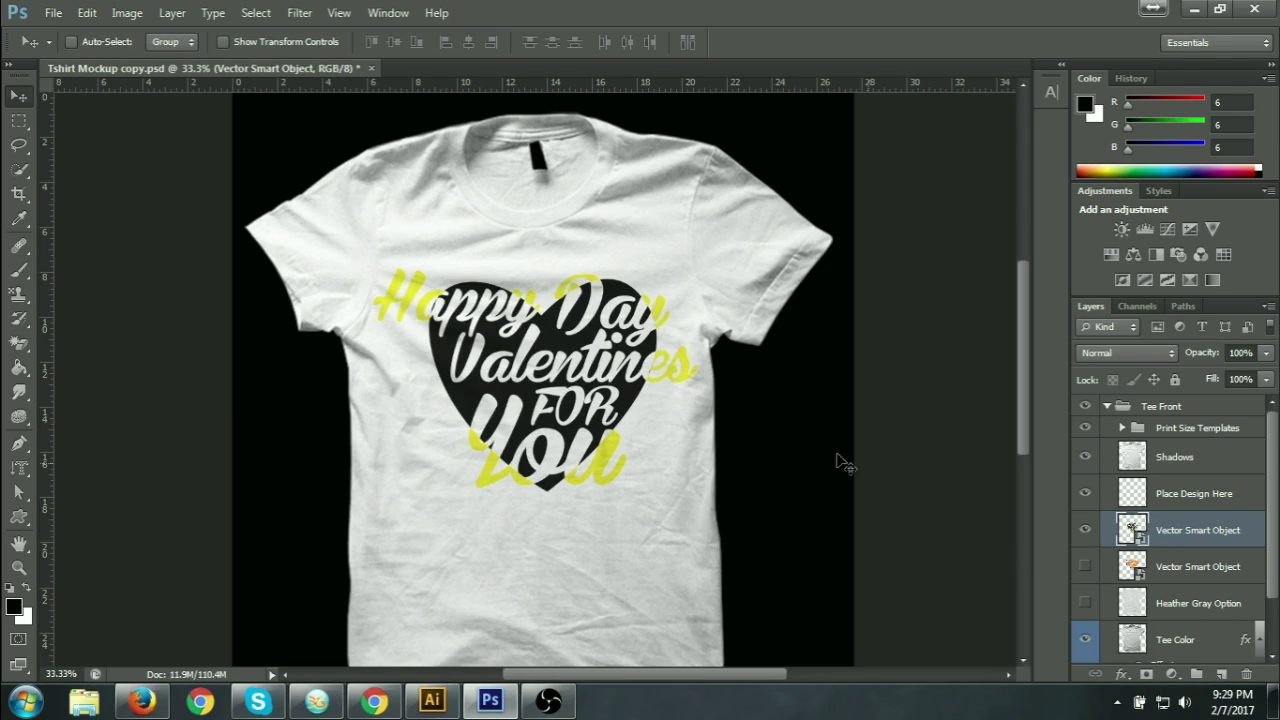
Step: Open the colour picker for the Color Overlay effect on the mockup's Tee Color layer
{"action": "scroll", "coordinate": [1120, 580], "scroll_direction": "down", "scroll_amount": 2}
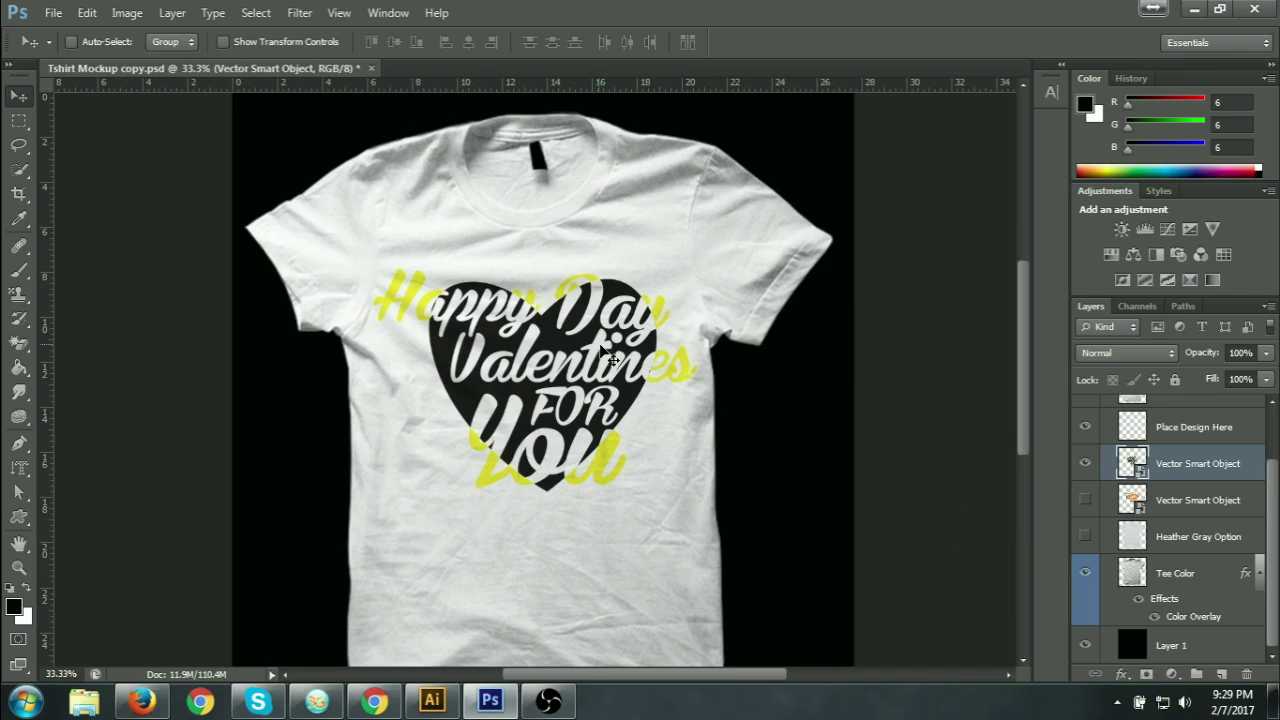
{"action": "left_click", "coordinate": [1186, 620]}
{"action": "double_click", "coordinate": [1186, 618]}
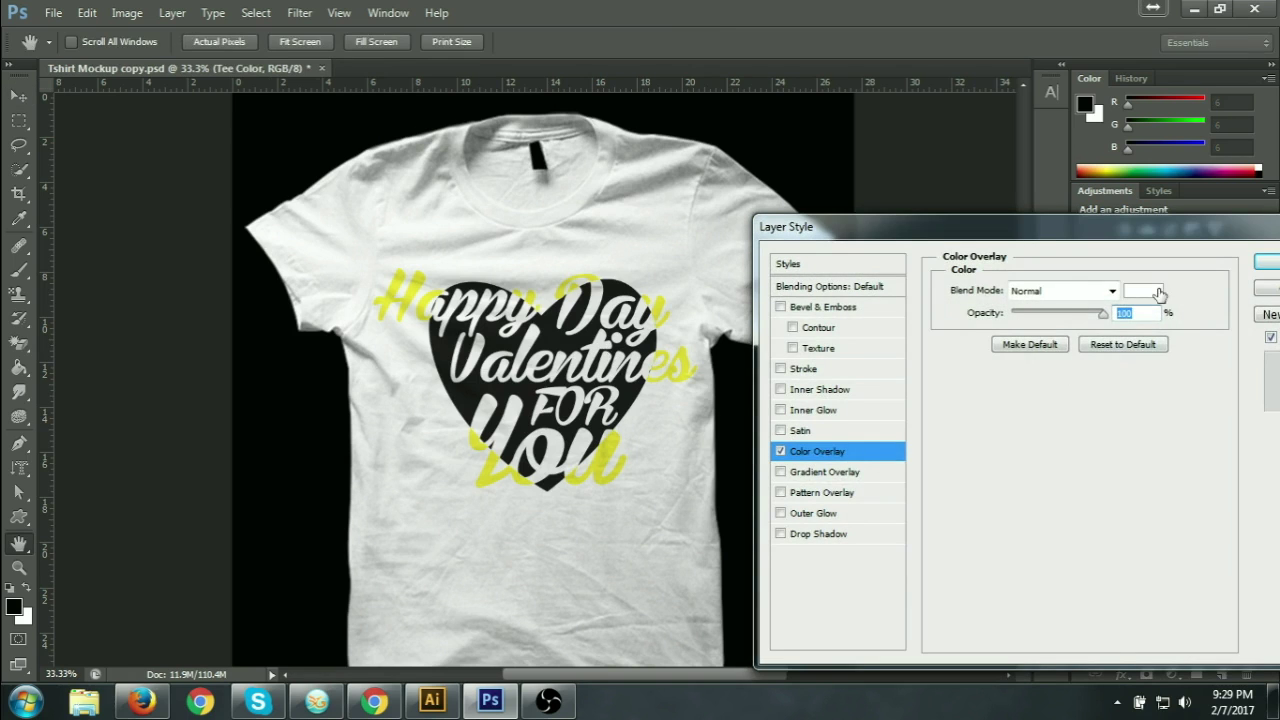
{"action": "left_click", "coordinate": [1154, 292]}
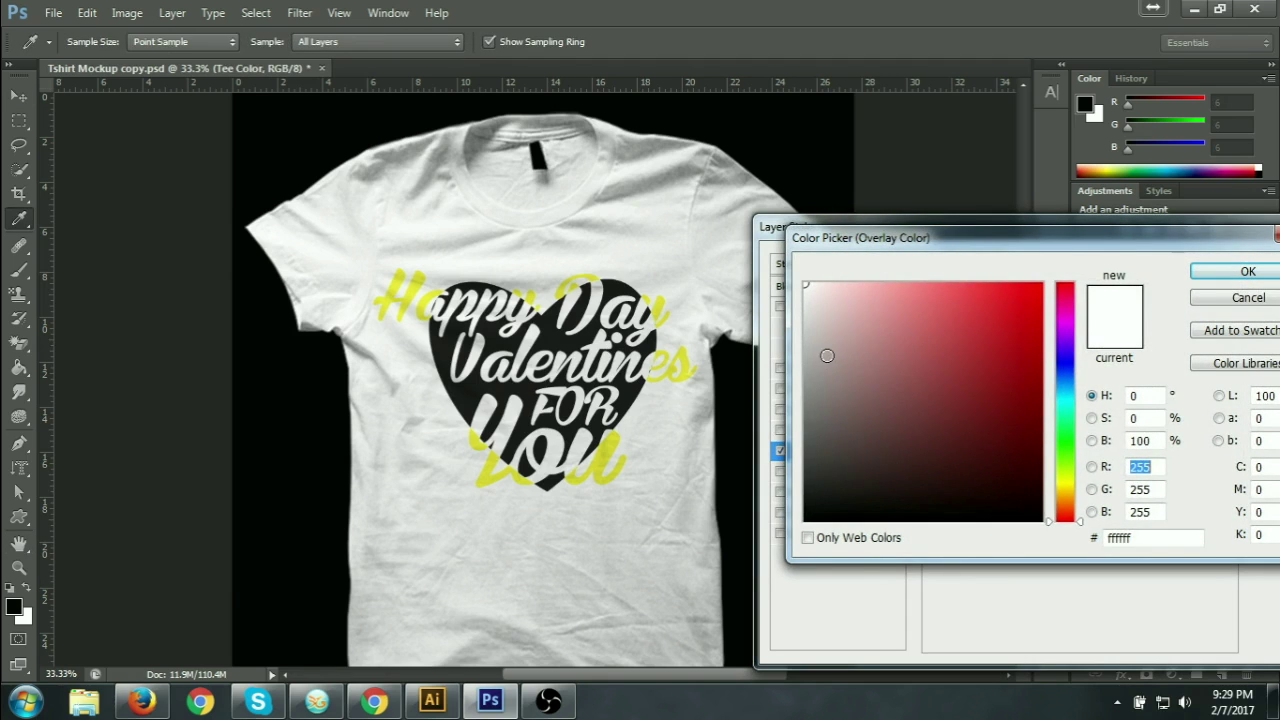
Step: Try light grey bbbbbb and the blues 00447e, 6dbcff and 00315a as the T-shirt's overlay colour
{"action": "left_click", "coordinate": [805, 346]}
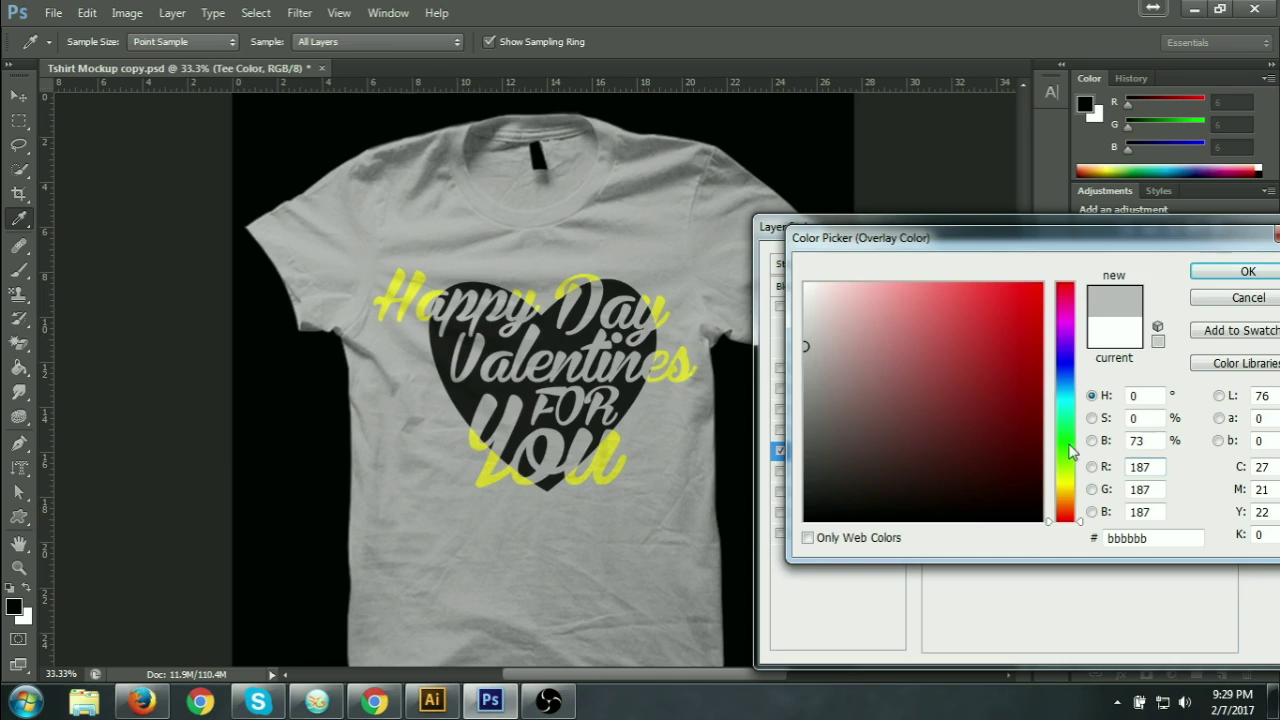
{"action": "left_click", "coordinate": [1066, 384]}
{"action": "left_click_drag", "start_coordinate": [1009, 396], "coordinate": [1048, 404]}
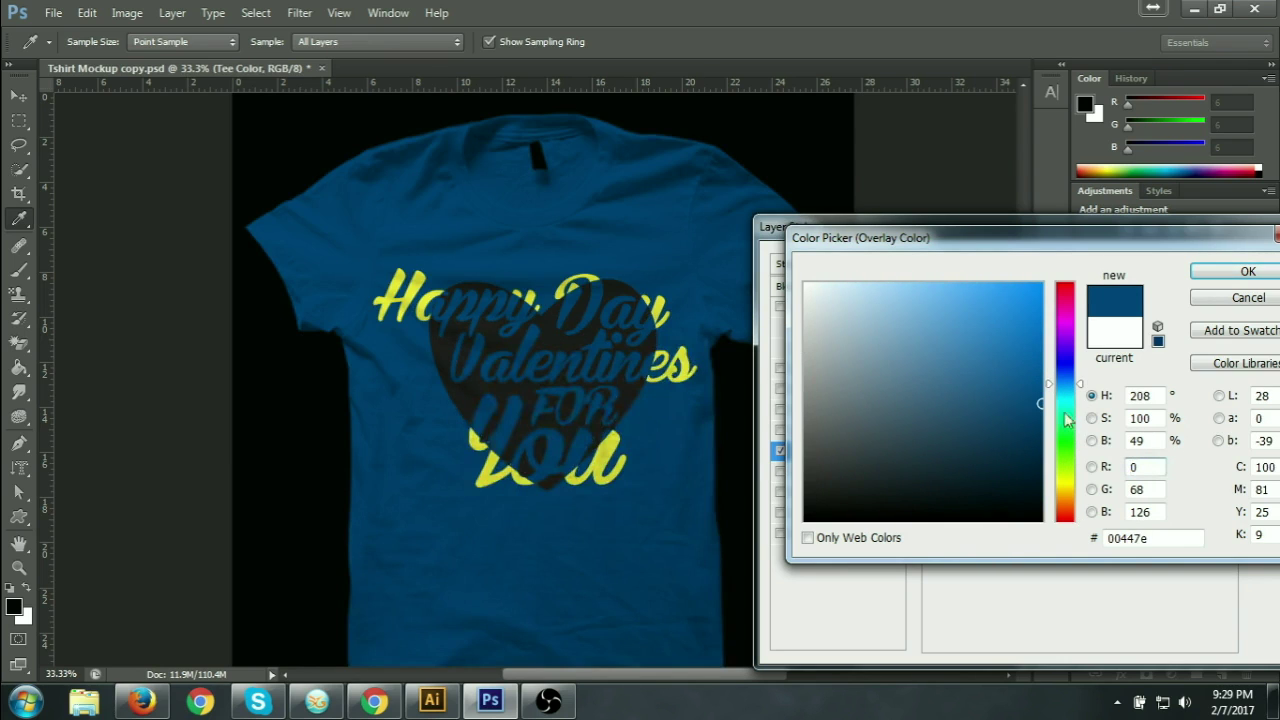
{"action": "left_click", "coordinate": [940, 284]}
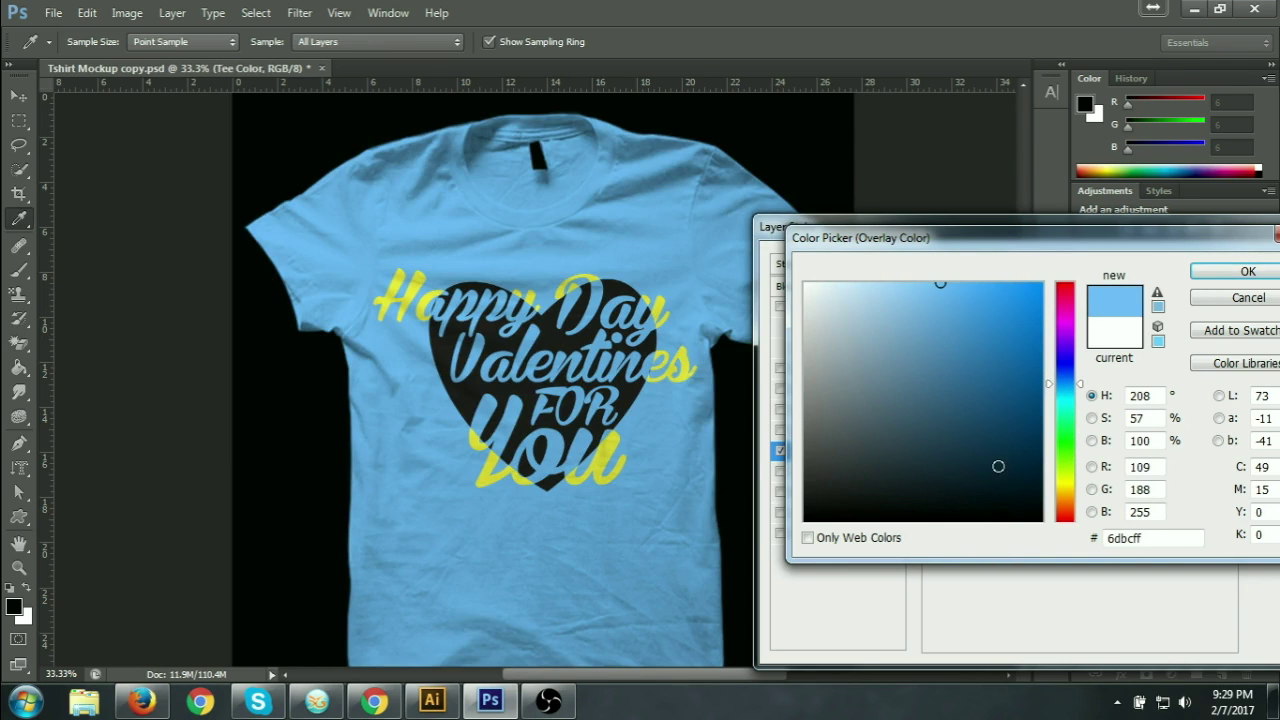
{"action": "left_click_drag", "start_coordinate": [1029, 437], "coordinate": [1038, 438]}
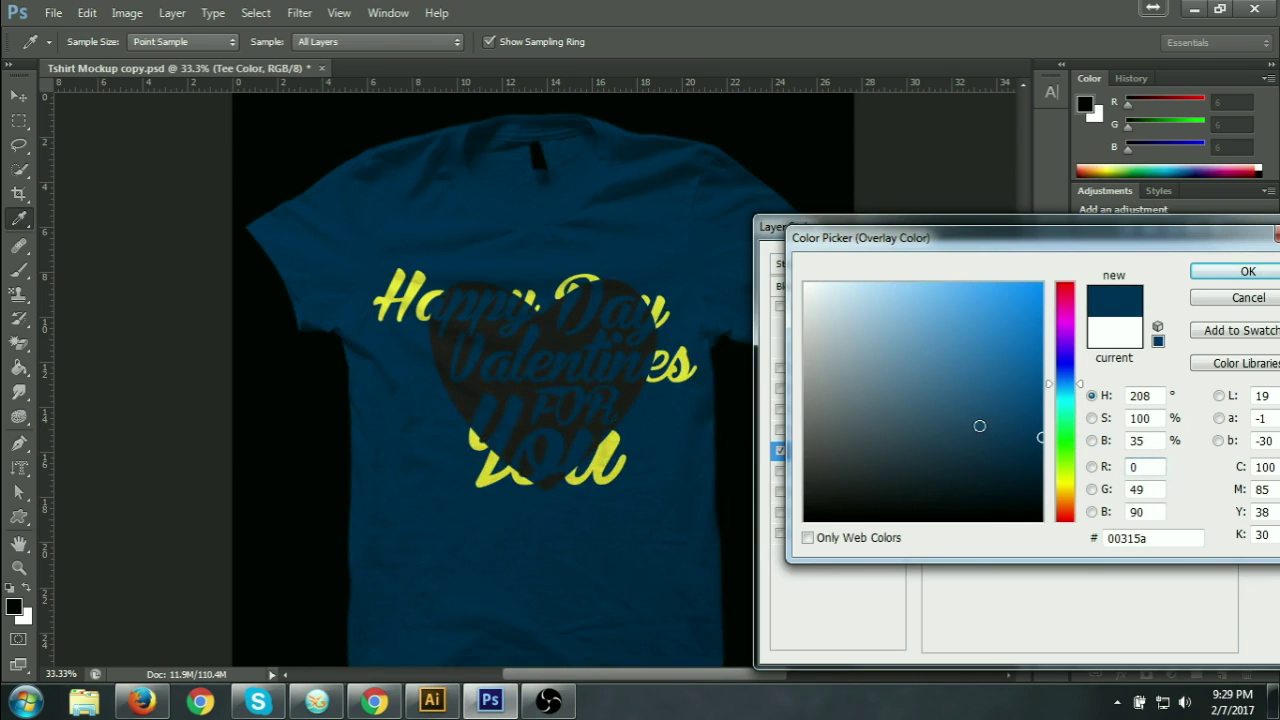
Step: Try grey 969696, bright blue 4dadff and dark green 516d0d as the T-shirt's overlay colour
{"action": "left_click", "coordinate": [1040, 376]}
{"action": "left_click", "coordinate": [806, 381]}
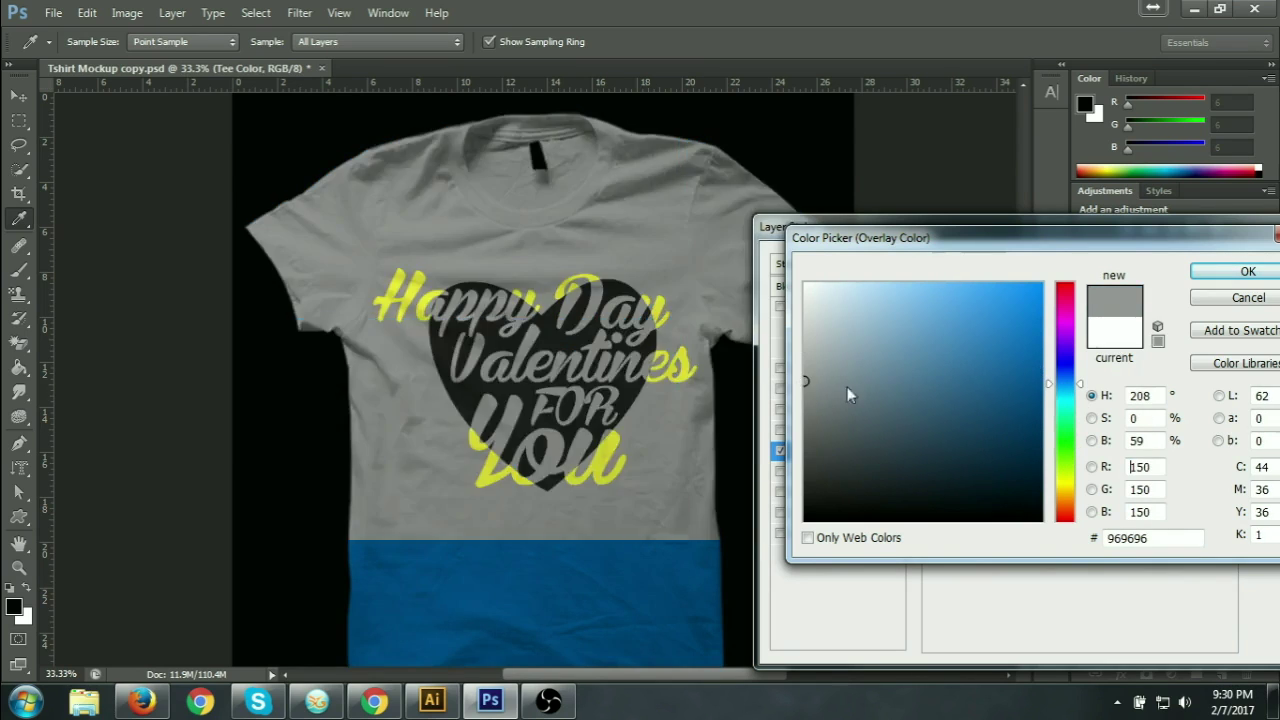
{"action": "left_click", "coordinate": [857, 431]}
{"action": "left_click", "coordinate": [971, 283]}
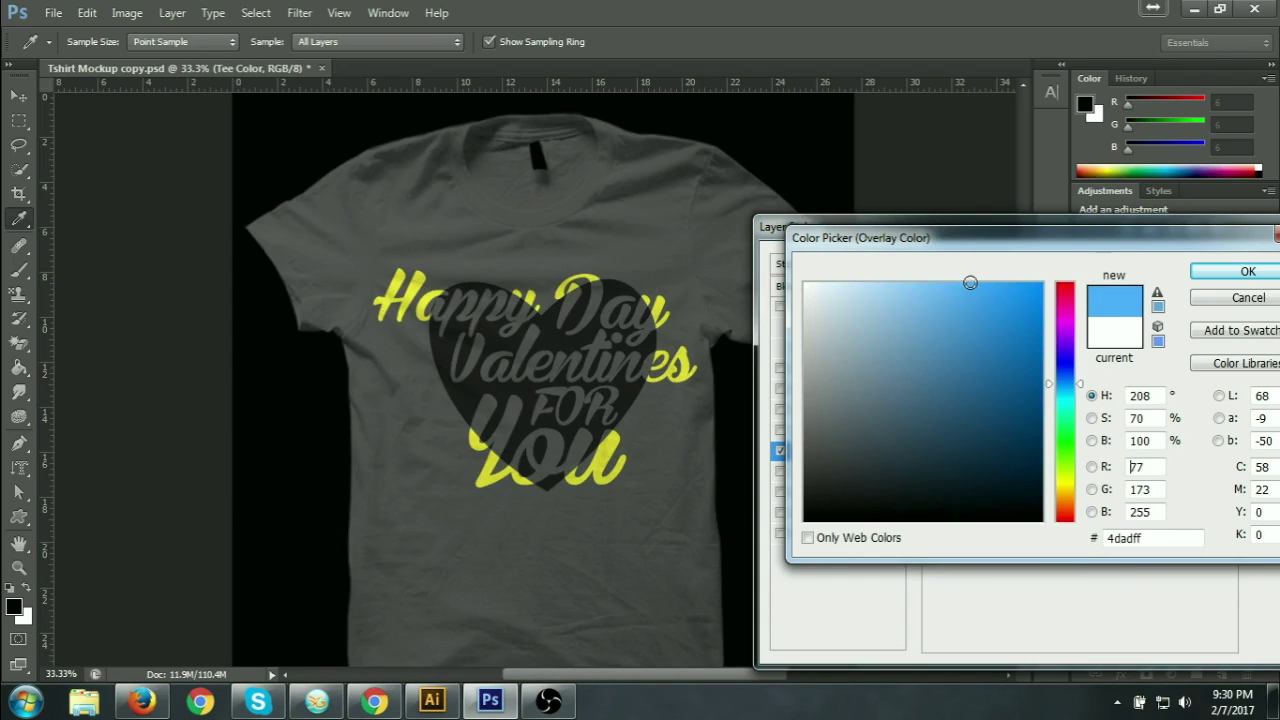
{"action": "left_click", "coordinate": [1040, 352]}
{"action": "mouse_move", "coordinate": [1070, 418]}
{"action": "left_mouse_down"}
{"action": "mouse_move", "coordinate": [1072, 470]}
{"action": "mouse_move", "coordinate": [1003, 449]}
{"action": "mouse_move", "coordinate": [1015, 419]}
{"action": "left_mouse_up"}
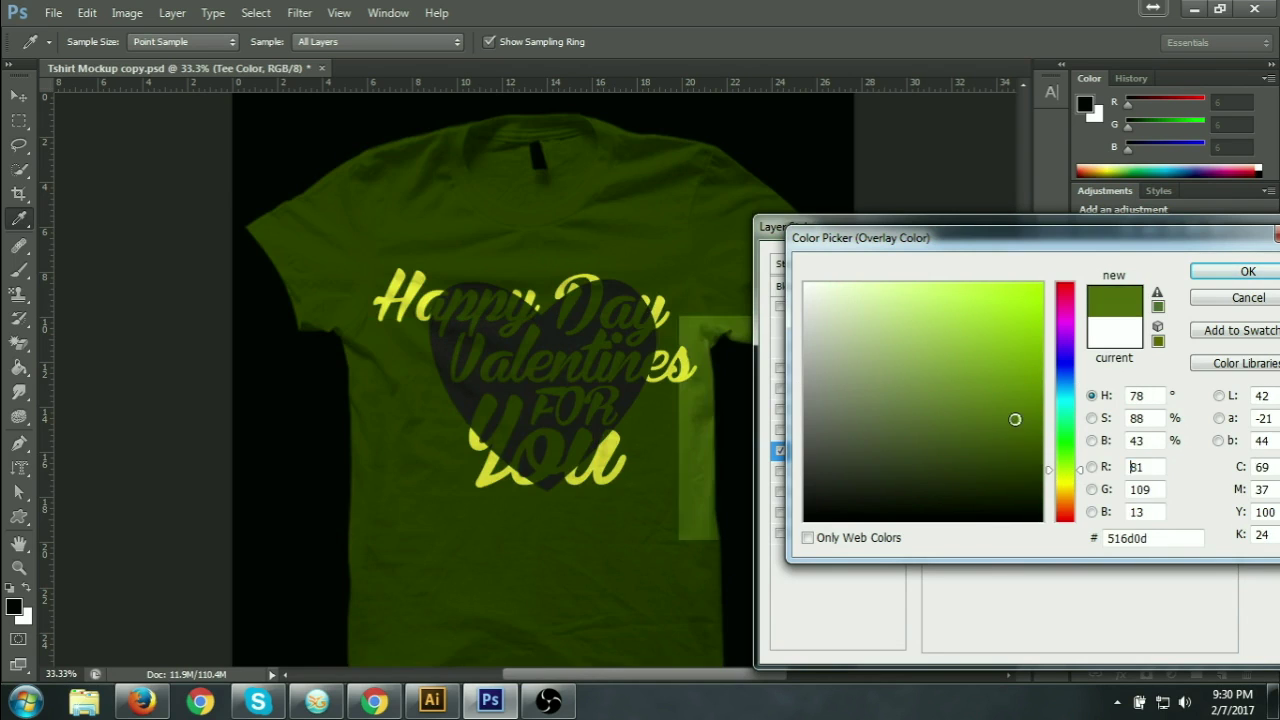
Step: Try purple b671d3 and neutral grey 707070 as the T-shirt's overlay colour
{"action": "left_click", "coordinate": [1077, 356]}
{"action": "left_click_drag", "start_coordinate": [1070, 340], "coordinate": [1068, 334]}
{"action": "left_click_drag", "start_coordinate": [994, 289], "coordinate": [914, 324]}
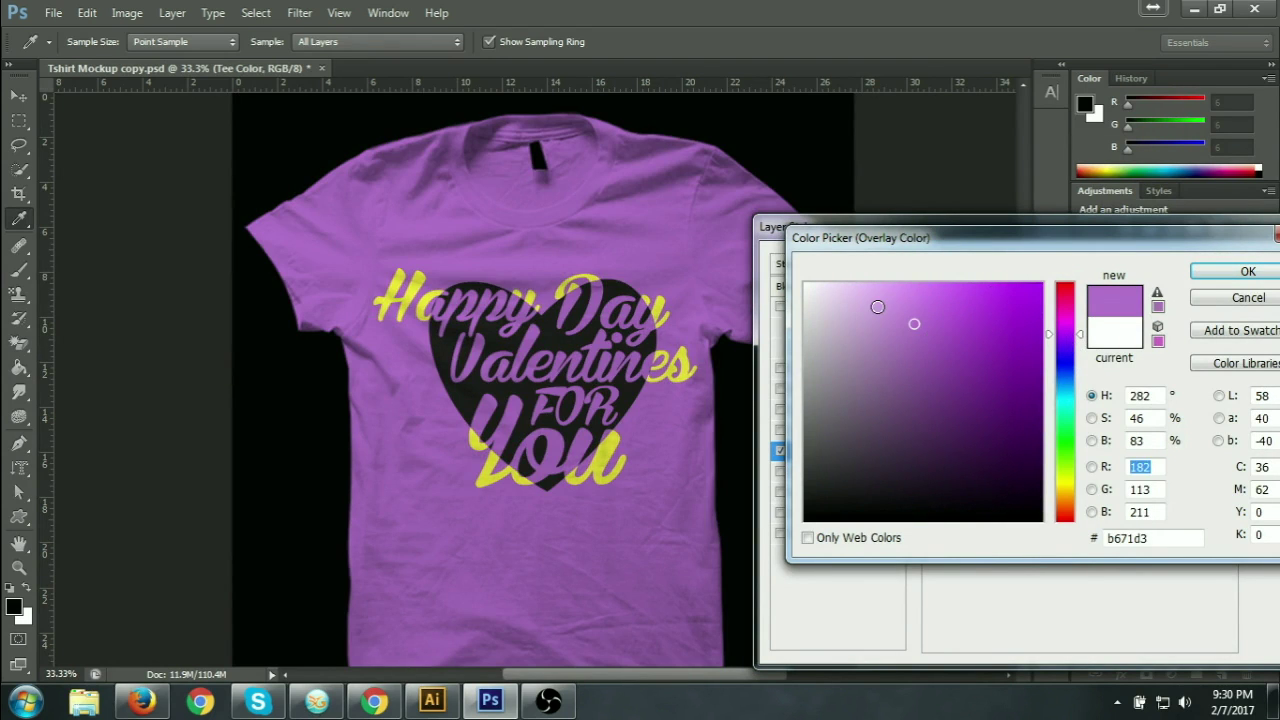
{"action": "left_click", "coordinate": [877, 307]}
{"action": "mouse_move", "coordinate": [886, 394]}
{"action": "left_mouse_down"}
{"action": "mouse_move", "coordinate": [865, 481]}
{"action": "mouse_move", "coordinate": [804, 464]}
{"action": "left_mouse_up"}
{"action": "left_click", "coordinate": [806, 417]}
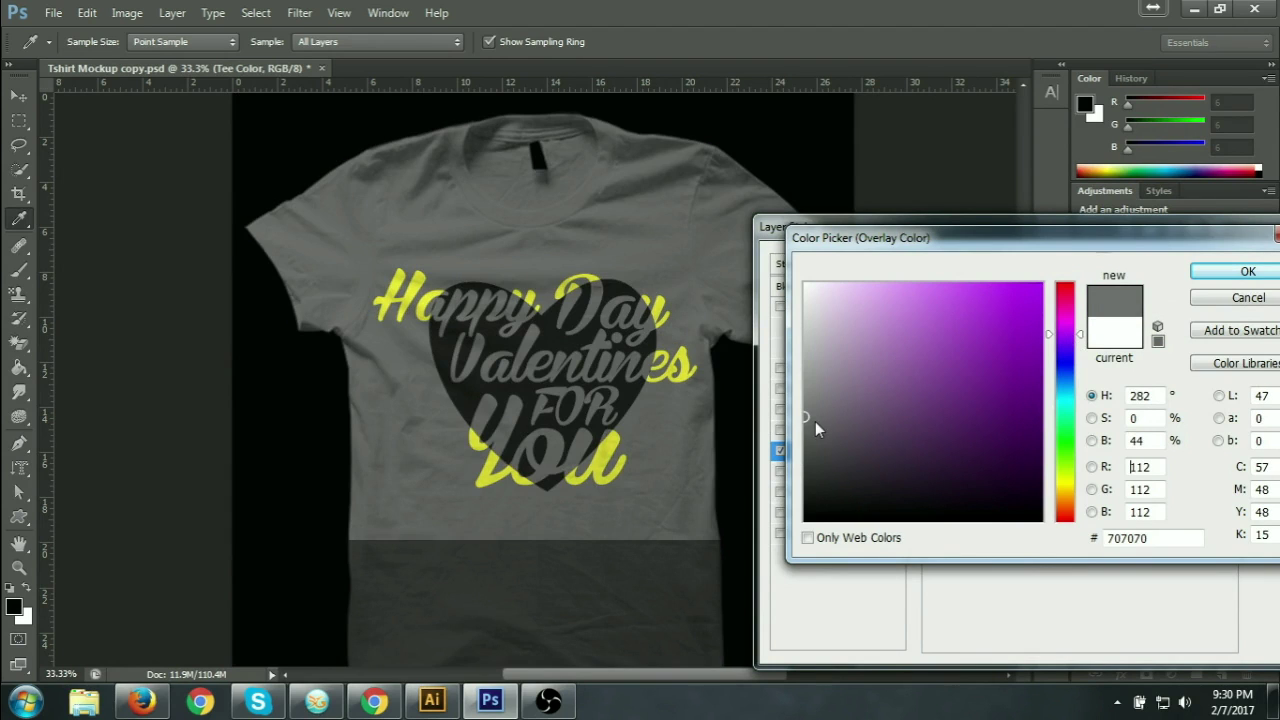
Step: Darken the T-shirt's overlay colour to near-black 1c1c1c and apply the layer style
{"action": "left_click", "coordinate": [804, 383]}
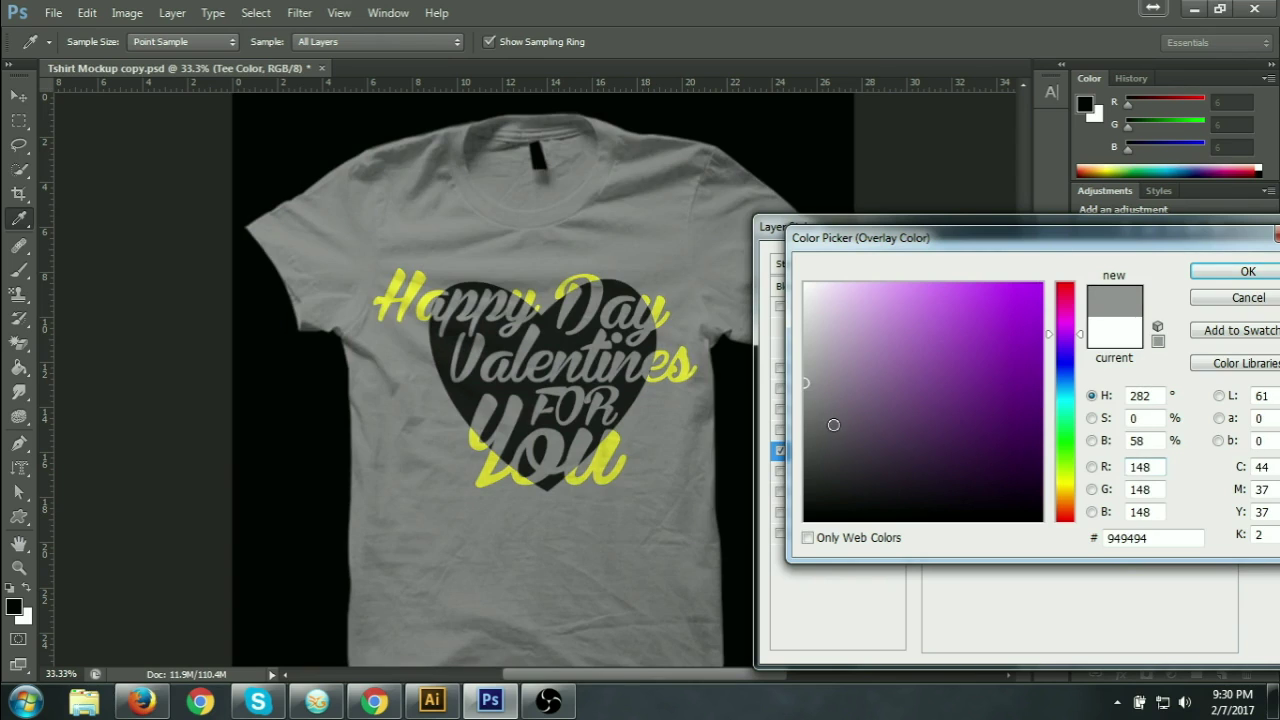
{"action": "left_click", "coordinate": [803, 450]}
{"action": "left_click", "coordinate": [805, 488]}
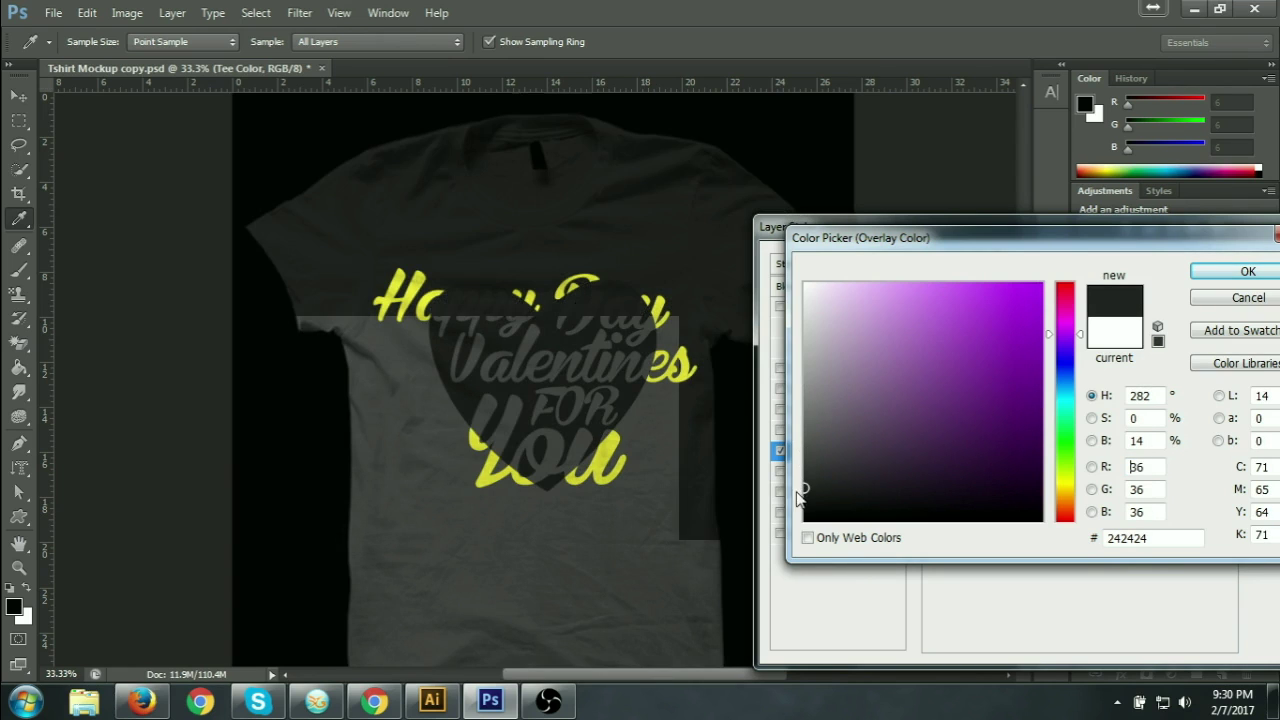
{"action": "left_click", "coordinate": [827, 515]}
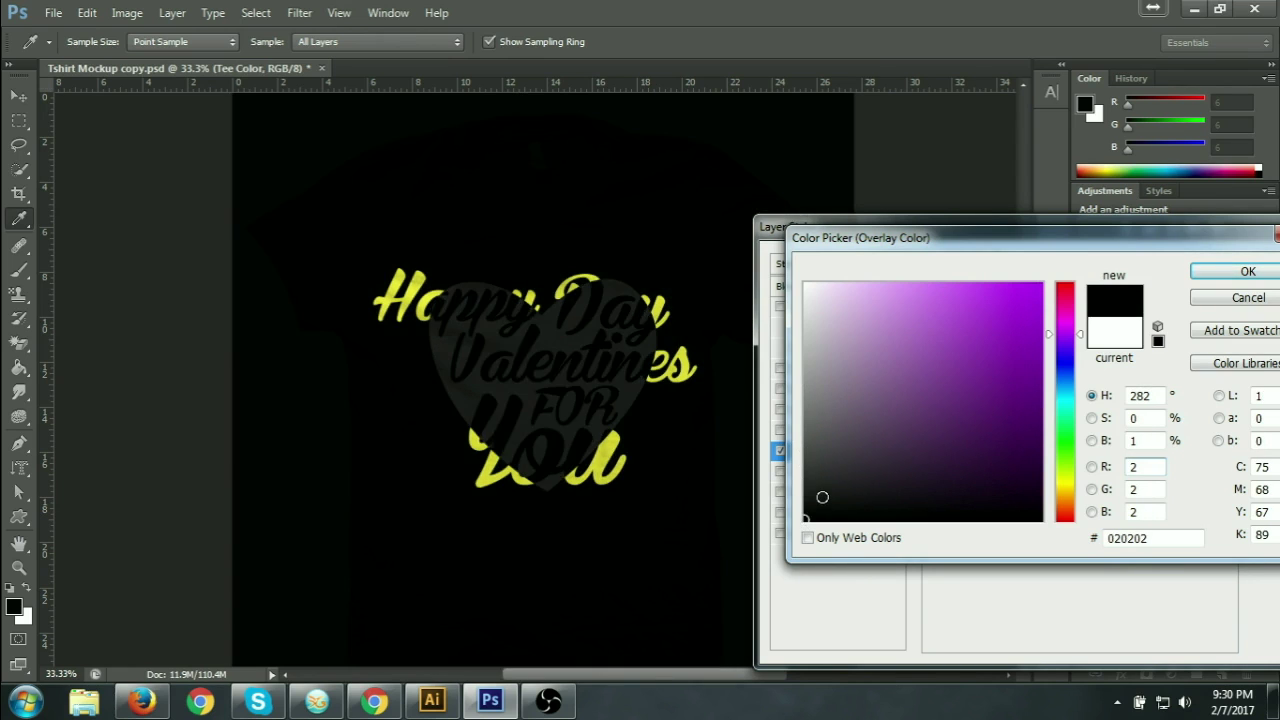
{"action": "left_click", "coordinate": [802, 496]}
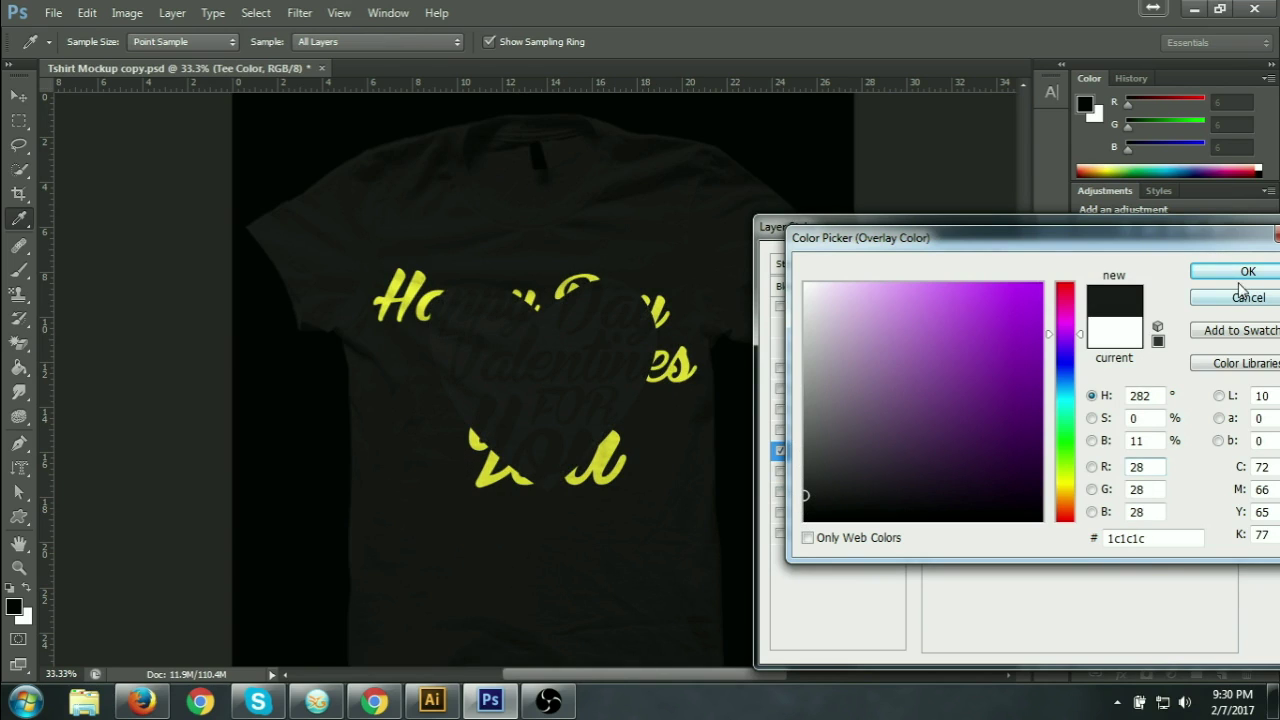
{"action": "left_click", "coordinate": [1246, 272]}
{"action": "left_click", "coordinate": [1264, 273]}
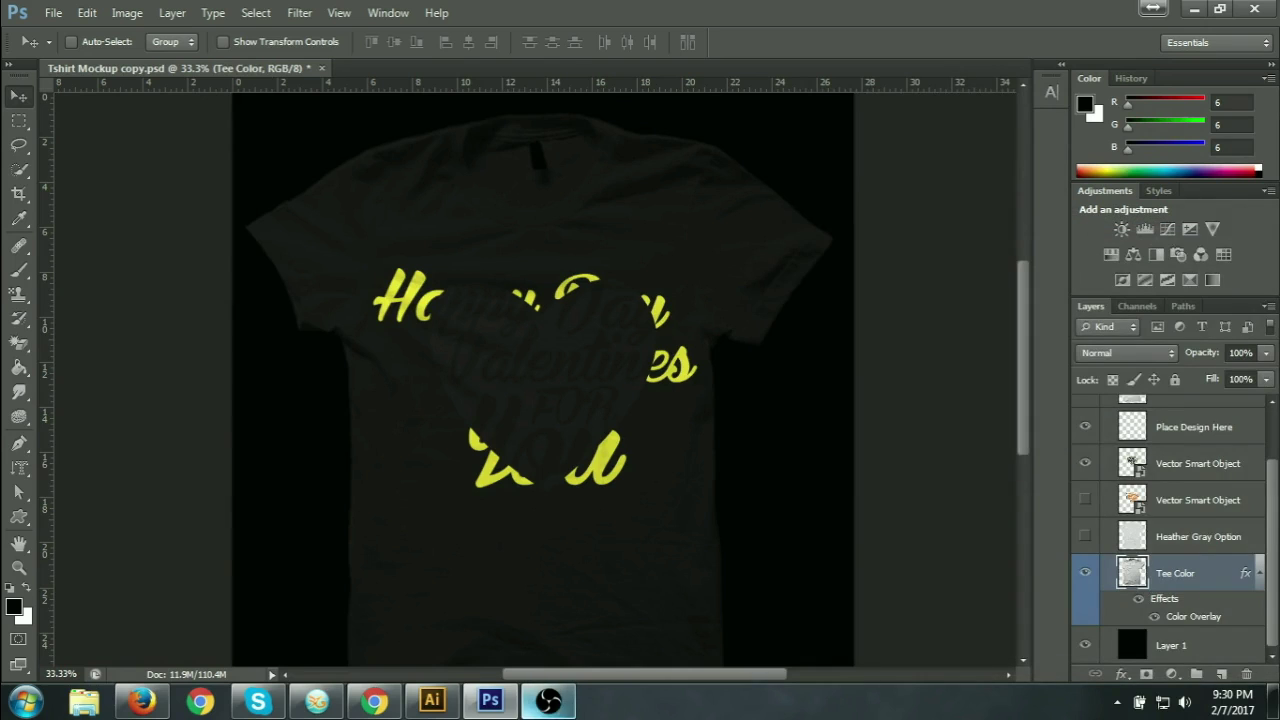
{"action": "left_click", "coordinate": [549, 703]}
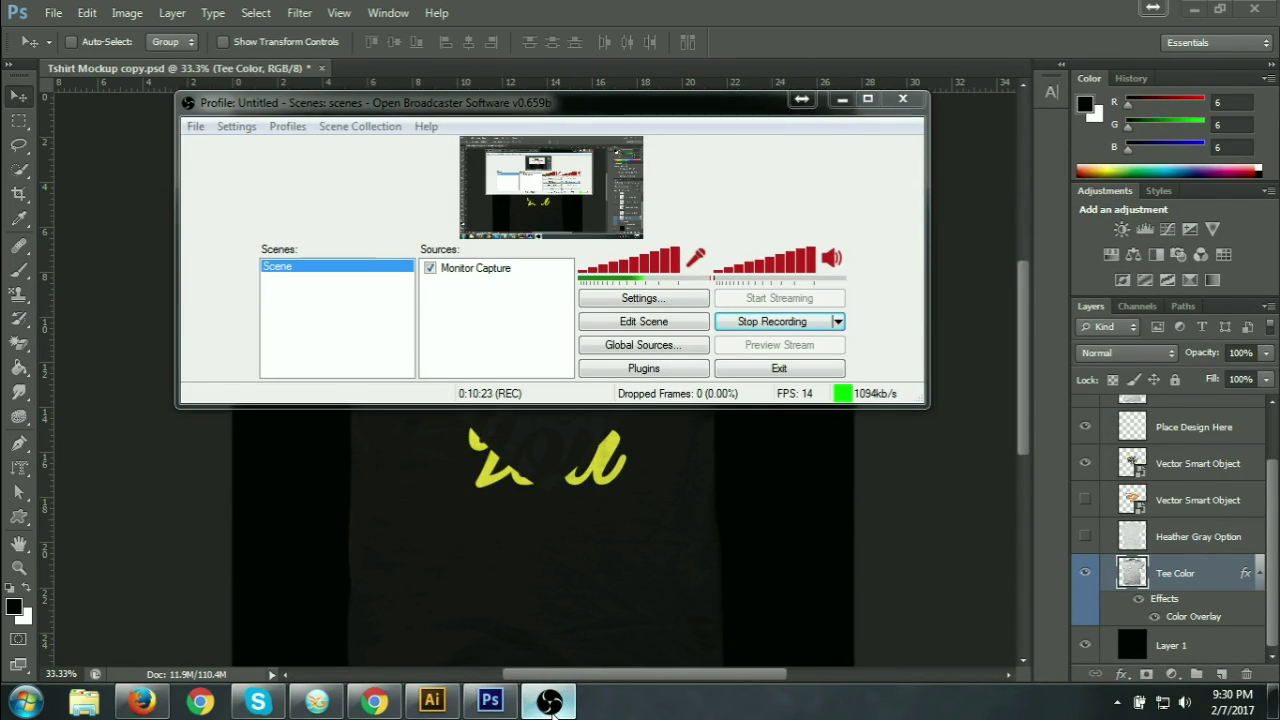
{"action": "left_click", "coordinate": [551, 706]}
Step: Switch to Illustrator, select all black artwork with the Magic Wand and recolour it white
{"action": "left_click", "coordinate": [432, 702]}
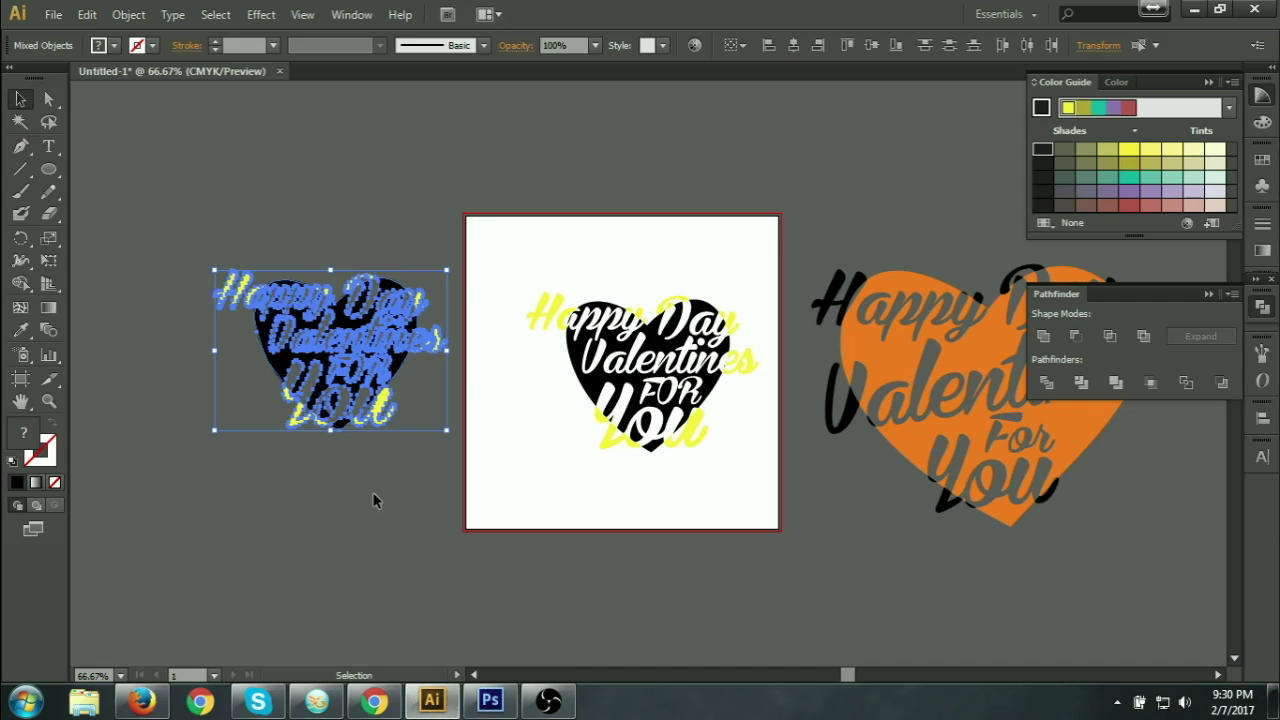
{"action": "left_click", "coordinate": [373, 500]}
{"action": "left_click", "coordinate": [20, 121]}
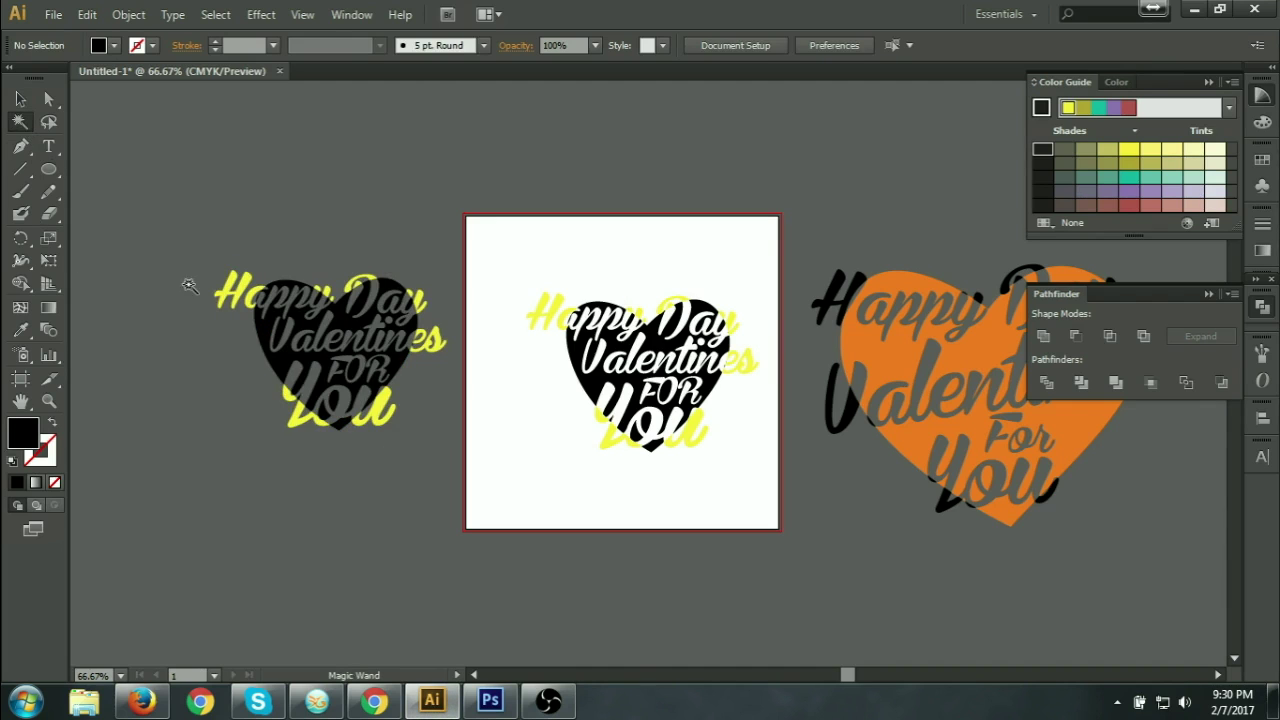
{"action": "left_click", "coordinate": [280, 365]}
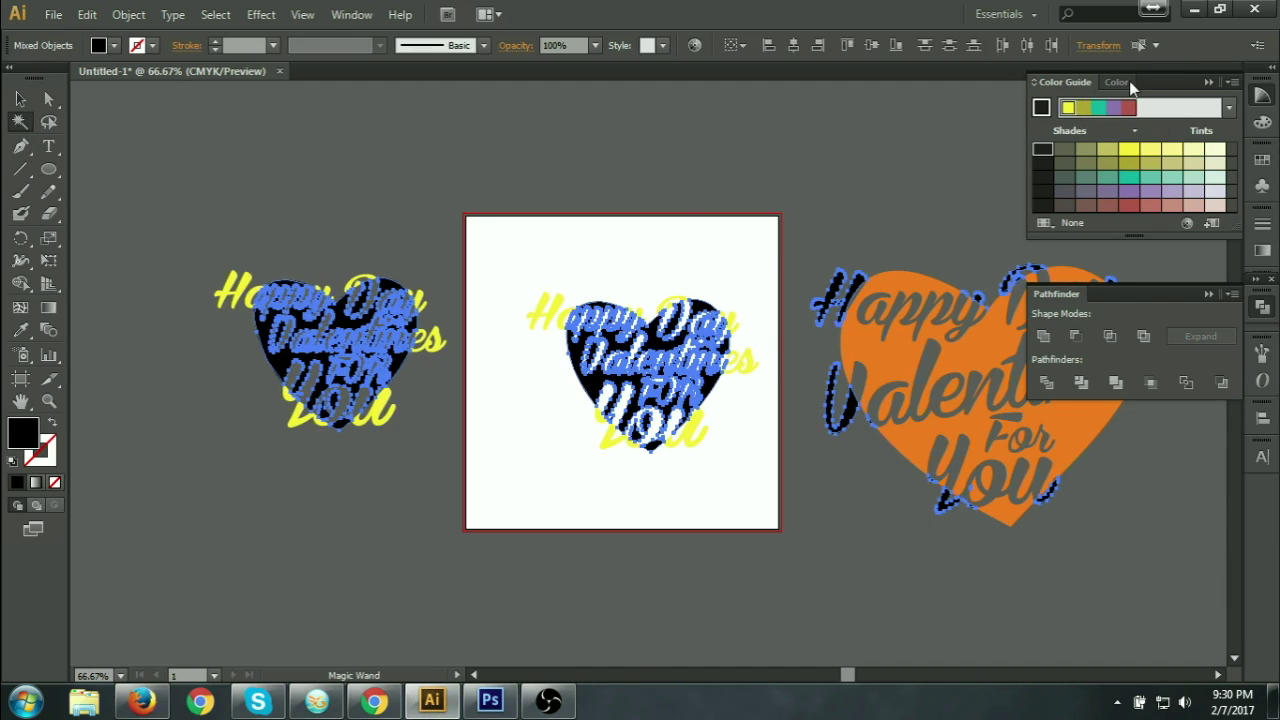
{"action": "left_click", "coordinate": [1130, 85]}
{"action": "left_click", "coordinate": [1062, 104]}
Step: Select the whole white-heart design outside the artboard and copy it
{"action": "left_click", "coordinate": [20, 99]}
{"action": "left_click_drag", "start_coordinate": [130, 207], "coordinate": [433, 475]}
{"action": "key", "text": "a"}
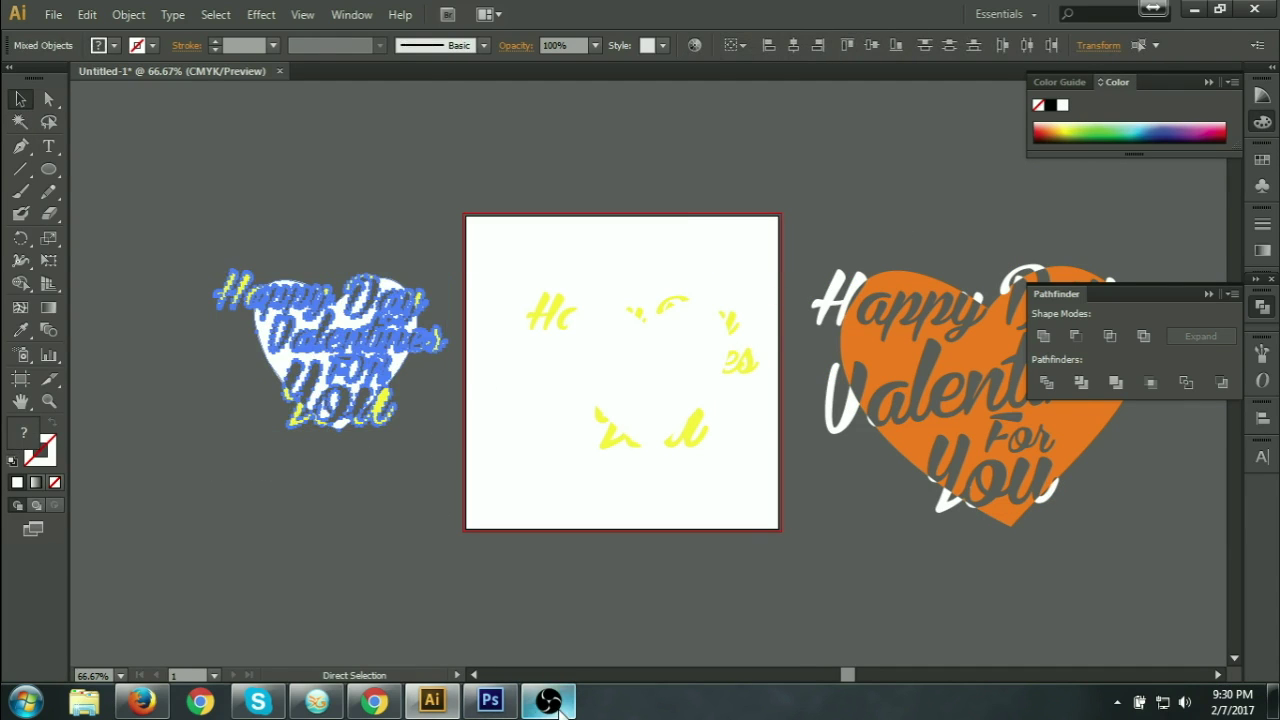
Step: In the Photoshop mockup, hide the black heart design and paste the copied design as a smart object scaled to about 260%
{"action": "left_click", "coordinate": [490, 702]}
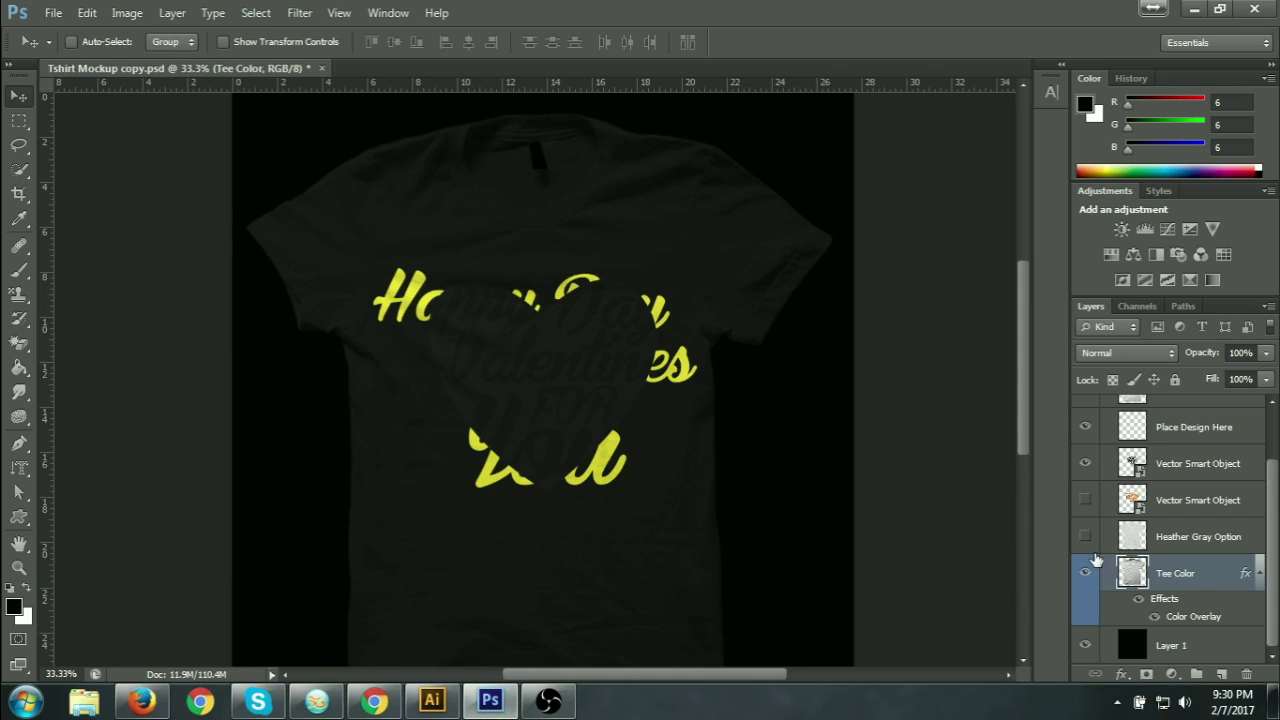
{"action": "left_click", "coordinate": [1085, 463]}
{"action": "key", "text": "ctrl+v"}
{"action": "left_click", "coordinate": [700, 228]}
{"action": "left_click_drag", "start_coordinate": [594, 421], "coordinate": [660, 524]}
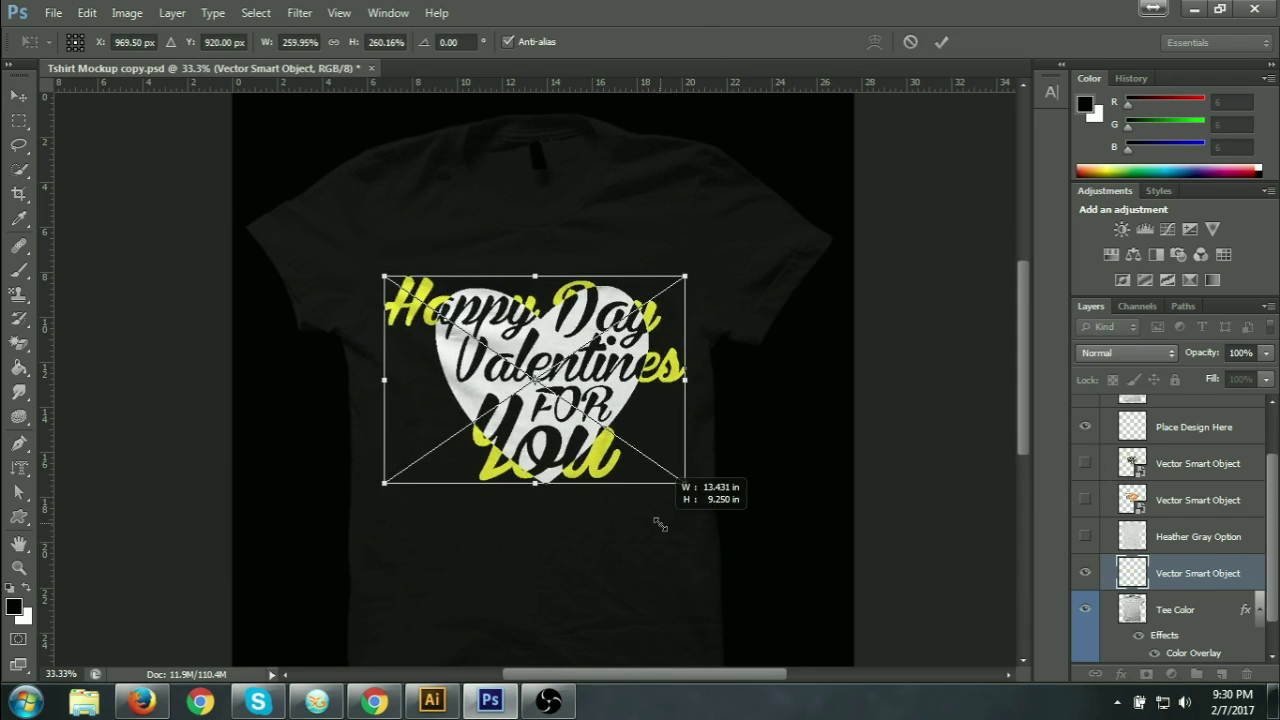
{"action": "left_click", "coordinate": [940, 42]}
Step: Hide the black background layer and adjust the white-heart design's position on the T-shirt's chest
{"action": "scroll", "coordinate": [1160, 620], "scroll_direction": "down", "scroll_amount": 1}
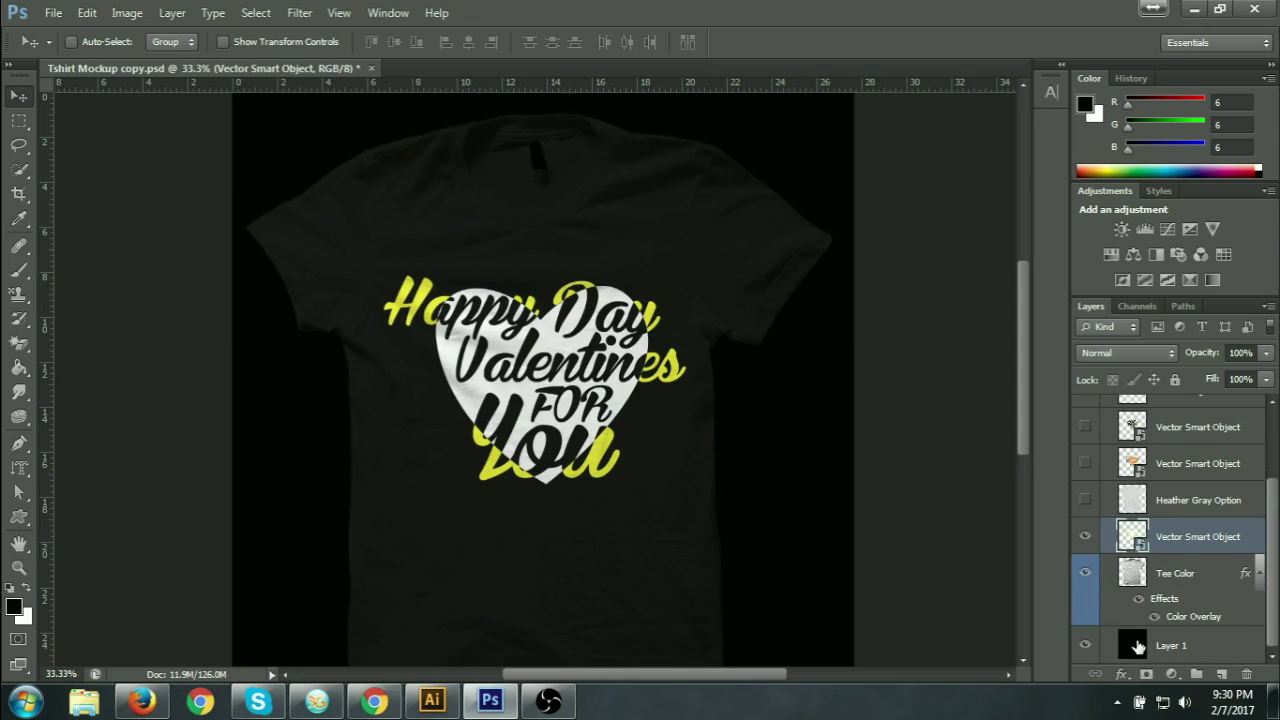
{"action": "left_click", "coordinate": [1085, 645]}
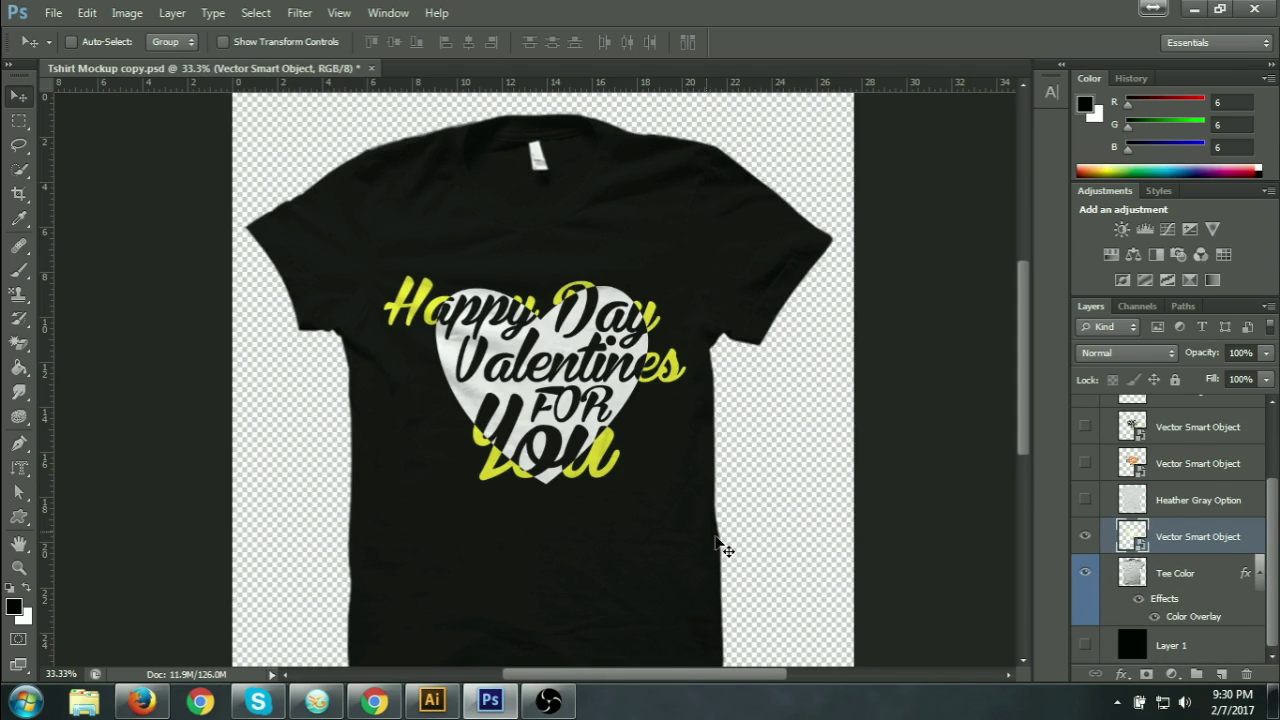
{"action": "left_click_drag", "start_coordinate": [623, 425], "coordinate": [628, 420]}
{"action": "key", "text": "Left"}
{"action": "key", "text": "Left"}
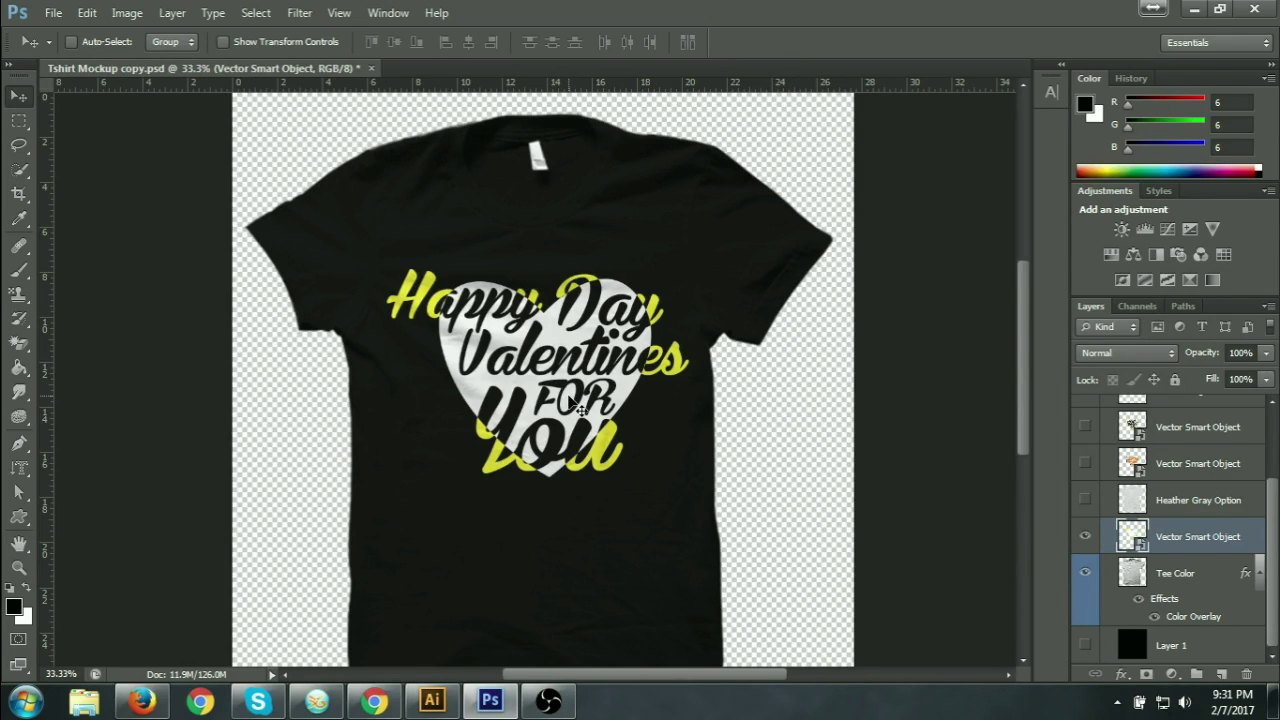
{"action": "left_click_drag", "start_coordinate": [539, 385], "coordinate": [543, 399]}
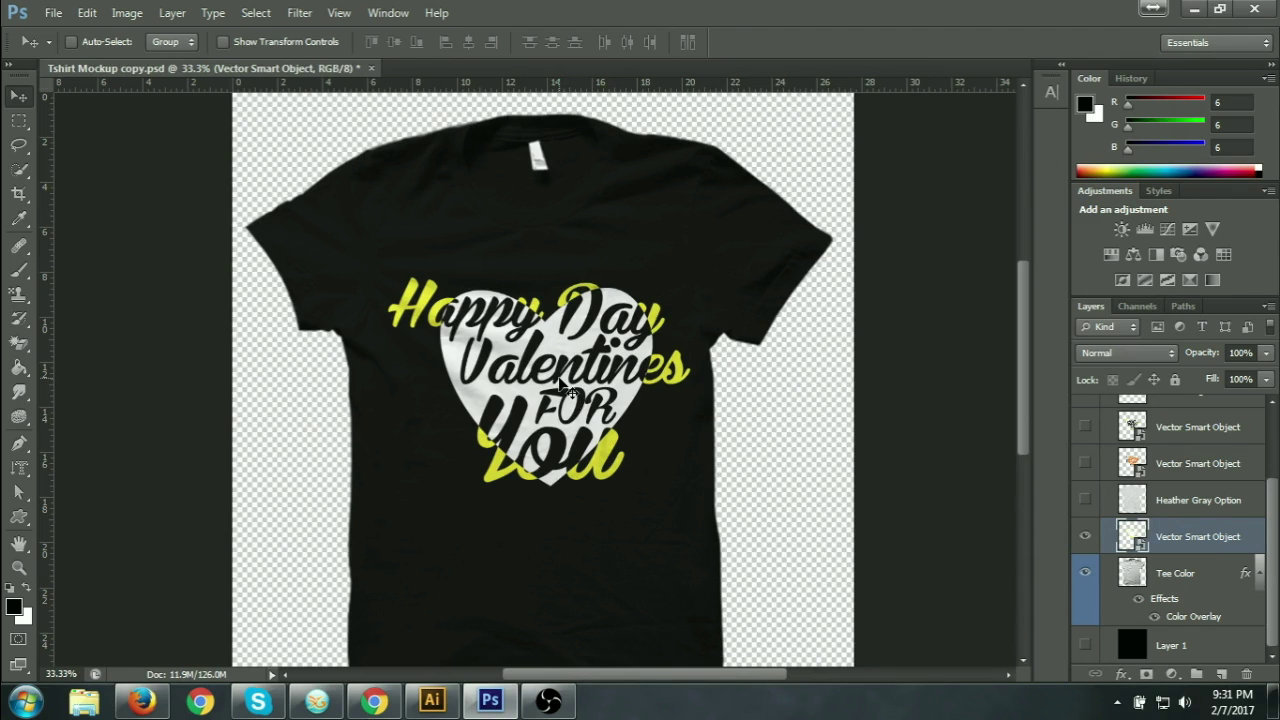
{"action": "left_click_drag", "start_coordinate": [563, 374], "coordinate": [562, 355]}
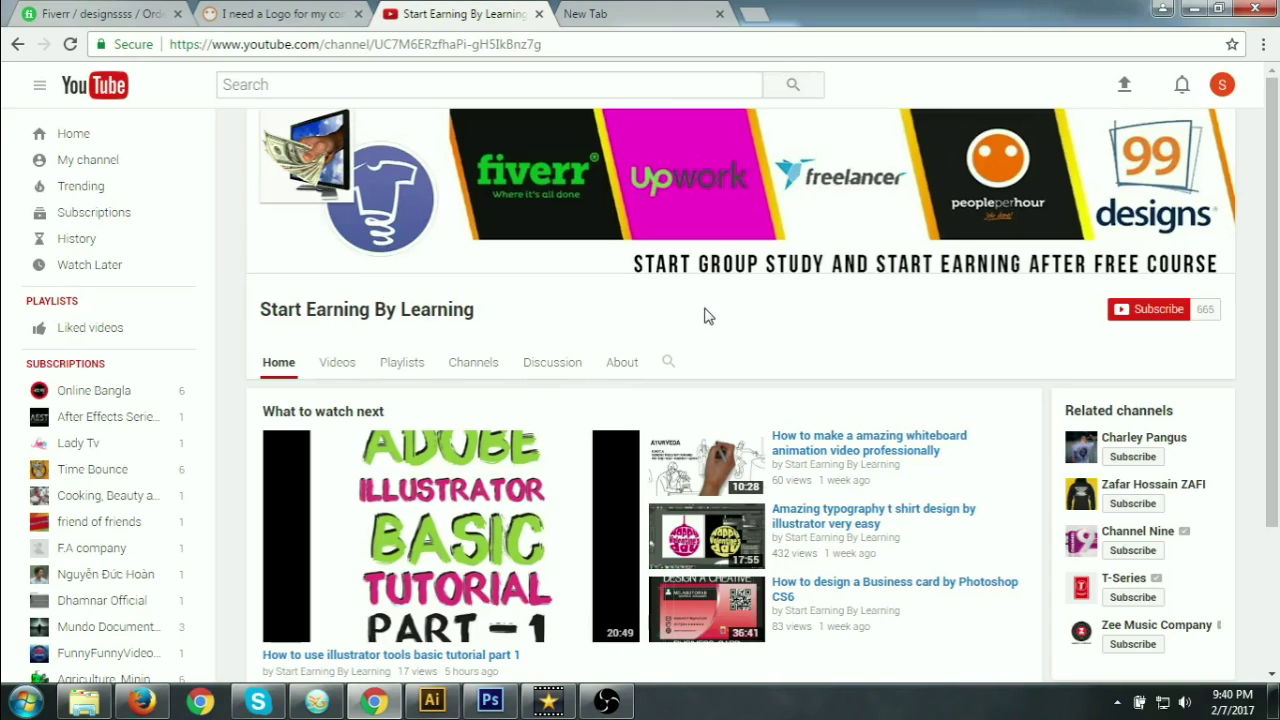
Step: On YouTube in Chrome, subscribe to the Start Earning By Learning channel and turn on all its notifications
{"action": "left_click", "coordinate": [1155, 312]}
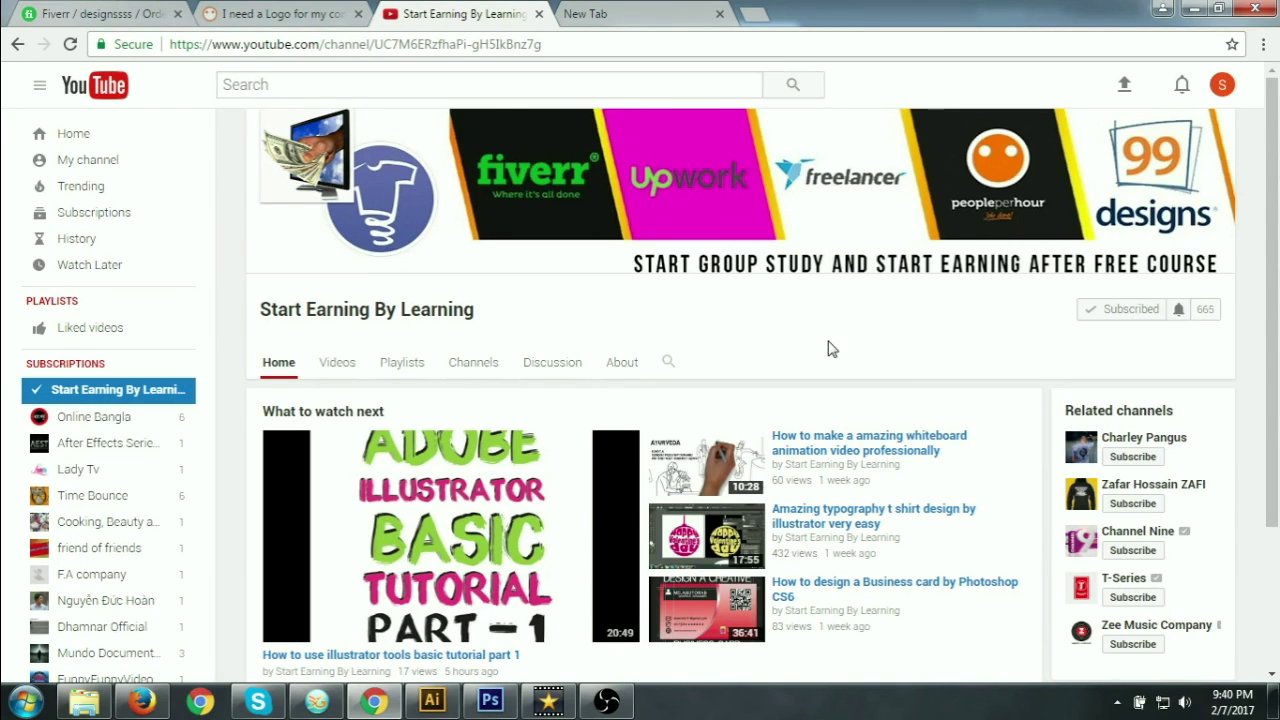
{"action": "left_click", "coordinate": [1179, 312]}
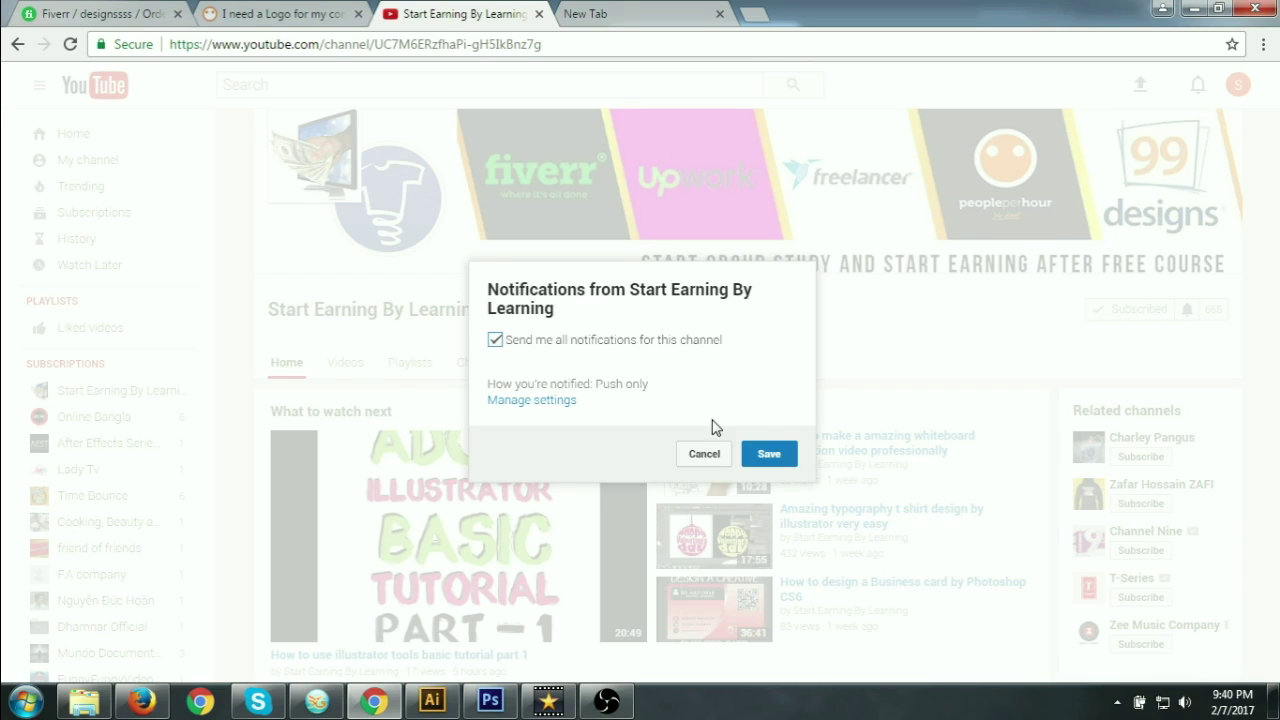
{"action": "left_click", "coordinate": [769, 453]}
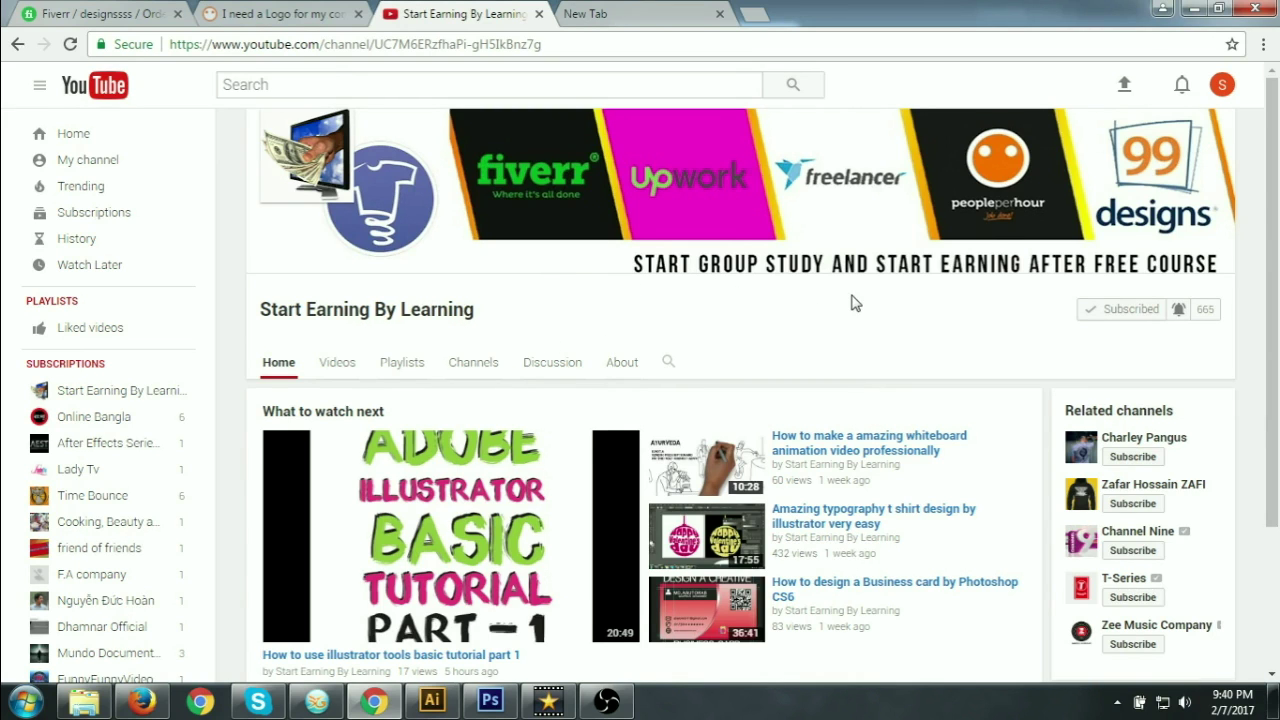
Step: Look over the suggested videos on the Start Earning By Learning channel's home page
{"action": "scroll", "coordinate": [800, 340], "scroll_direction": "down", "scroll_amount": 2}
{"action": "scroll", "coordinate": [853, 540], "scroll_direction": "up", "scroll_amount": 2}
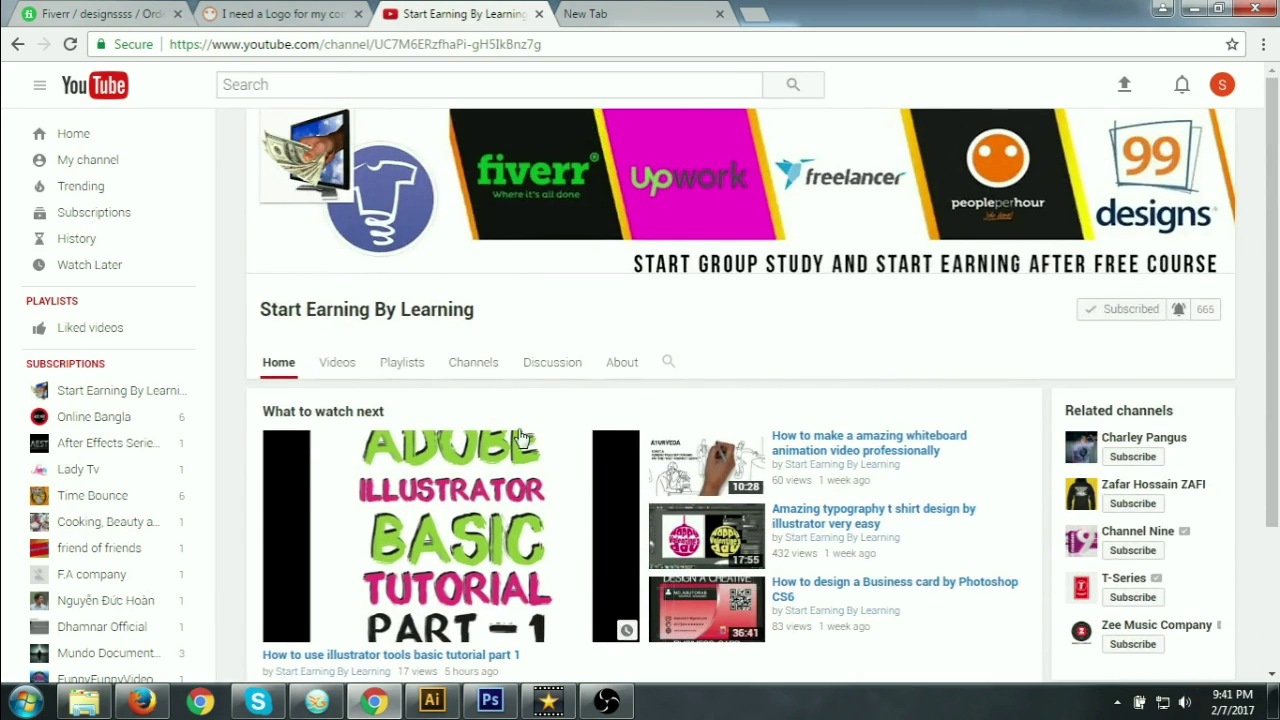
{"action": "scroll", "coordinate": [520, 450], "scroll_direction": "down", "scroll_amount": 2}
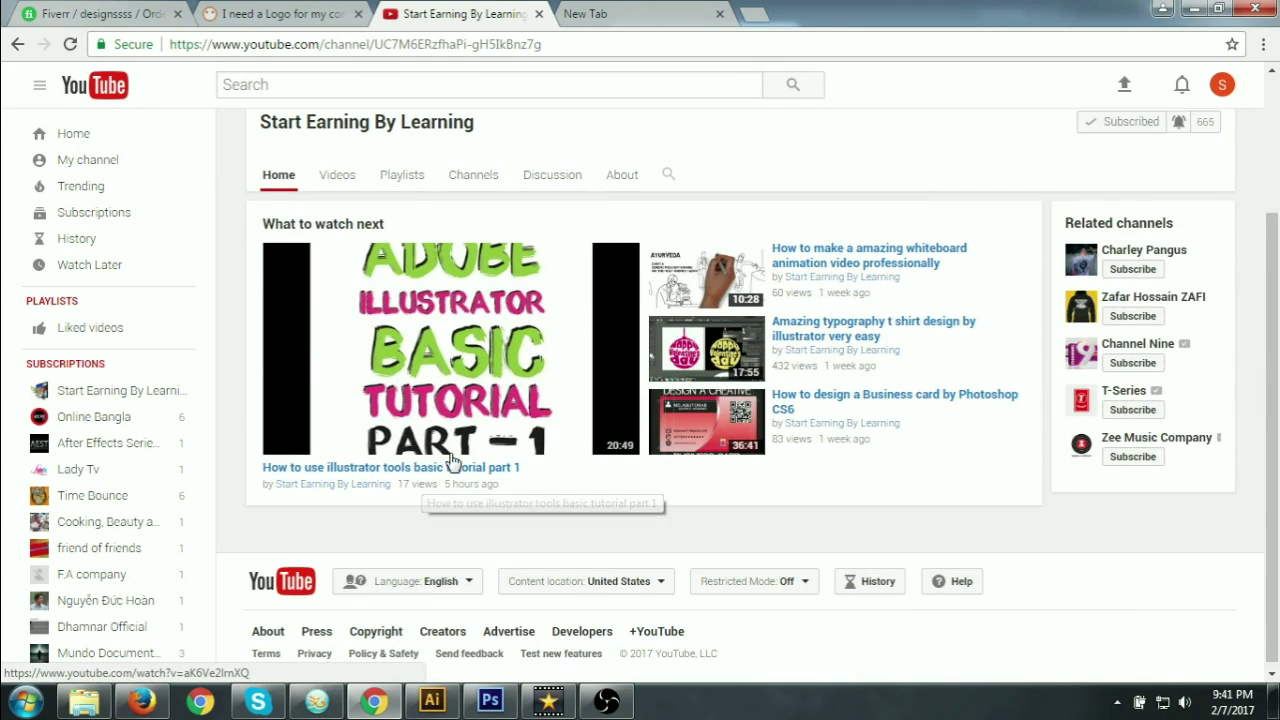
{"action": "scroll", "coordinate": [560, 460], "scroll_direction": "up", "scroll_amount": 1}
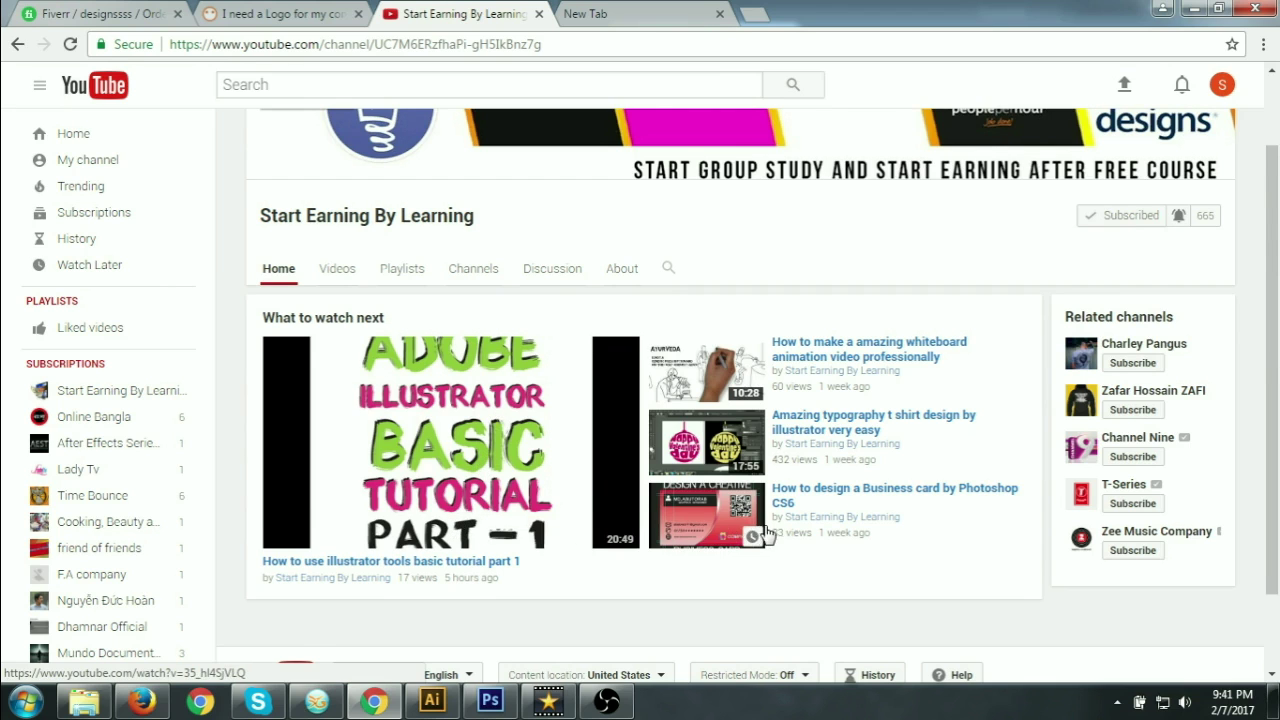
{"action": "scroll", "coordinate": [733, 537], "scroll_direction": "down", "scroll_amount": 1}
{"action": "scroll", "coordinate": [590, 492], "scroll_direction": "up", "scroll_amount": 1}
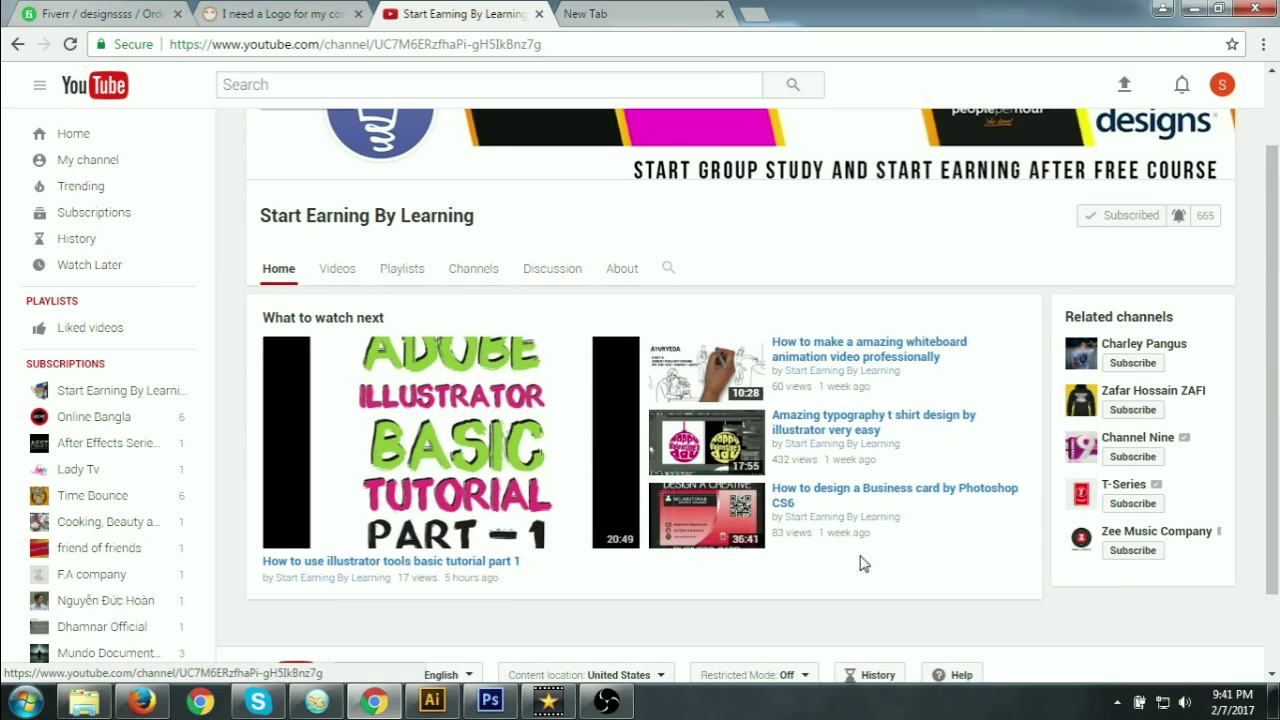
{"action": "scroll", "coordinate": [860, 310], "scroll_direction": "up", "scroll_amount": 1}
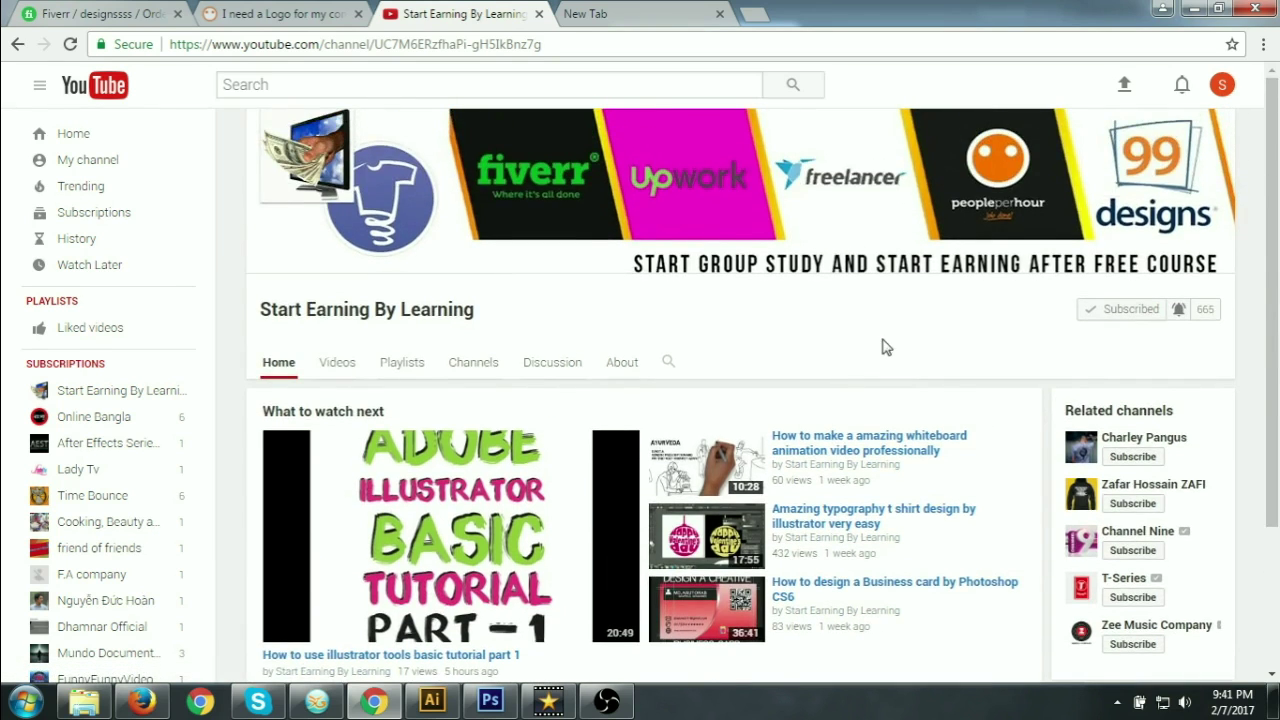